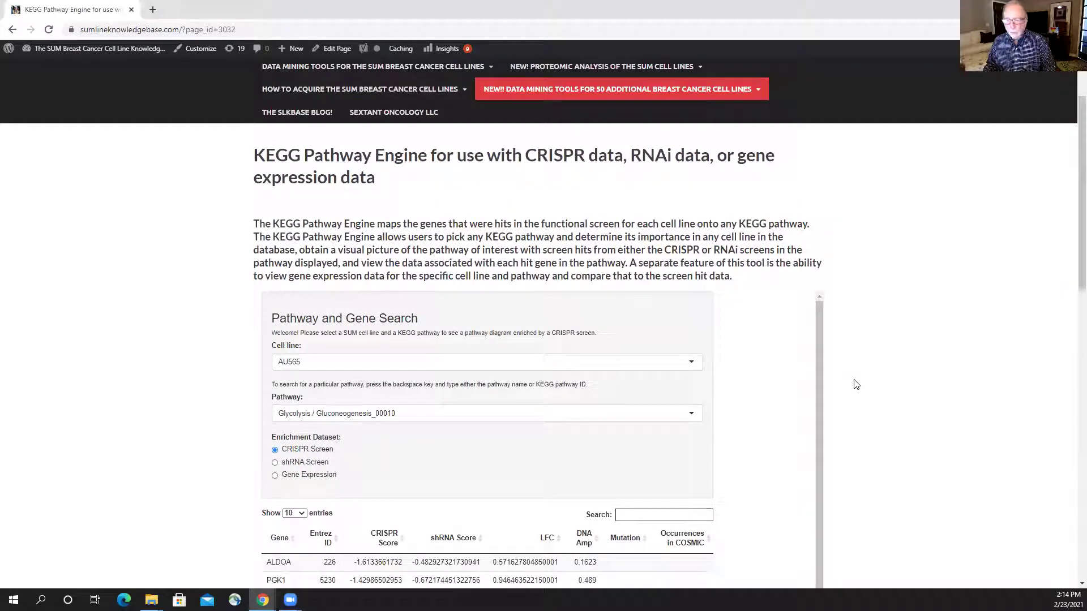
View the list of available cell lines, keeping AU565 selected.
scroll(856, 384, "down", 3)
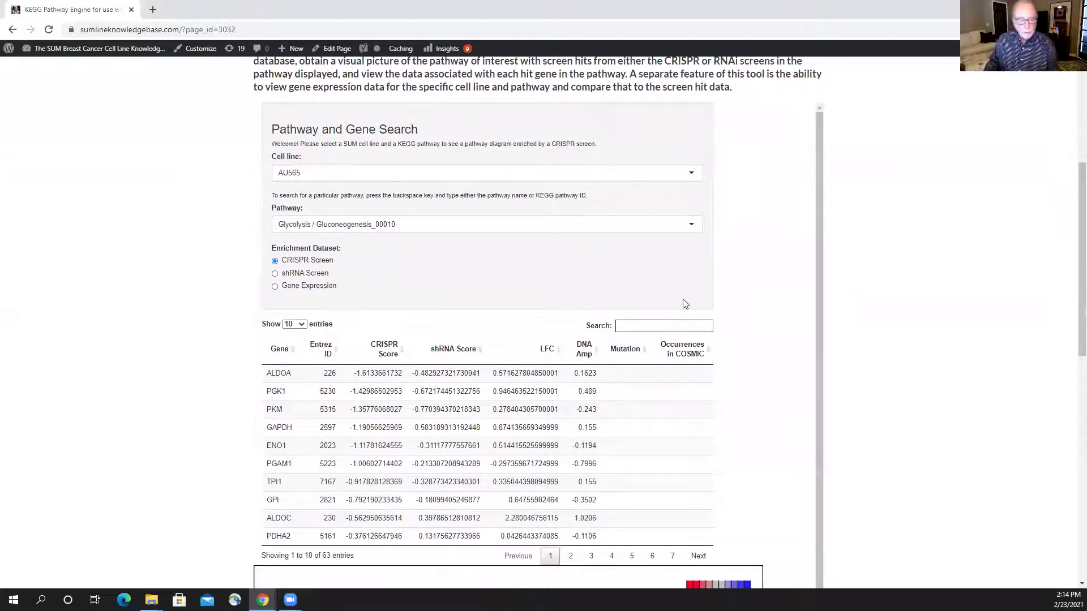
left_click(580, 178)
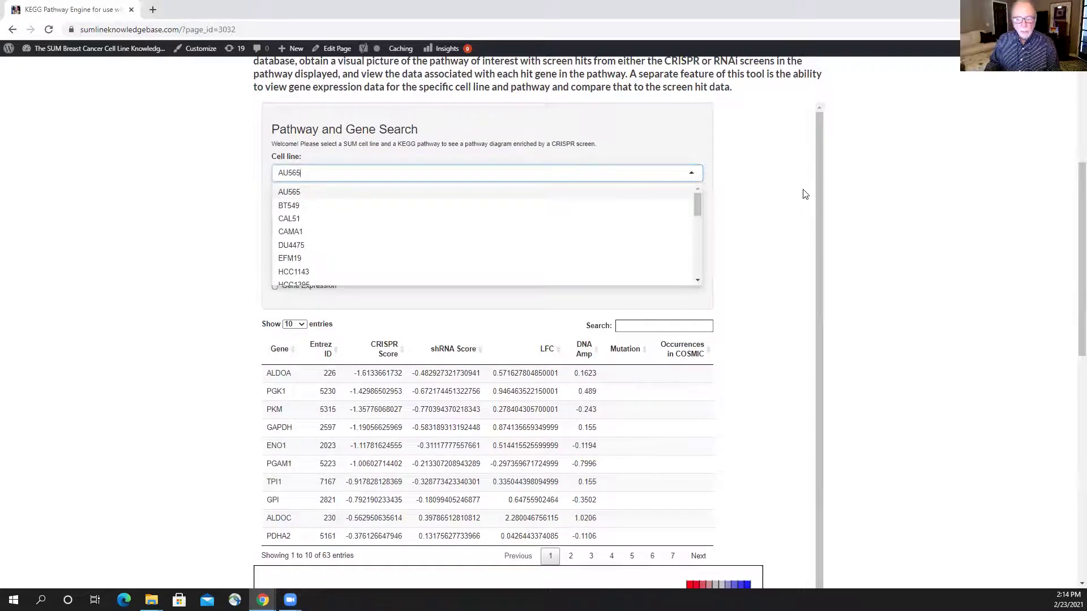
left_click(899, 212)
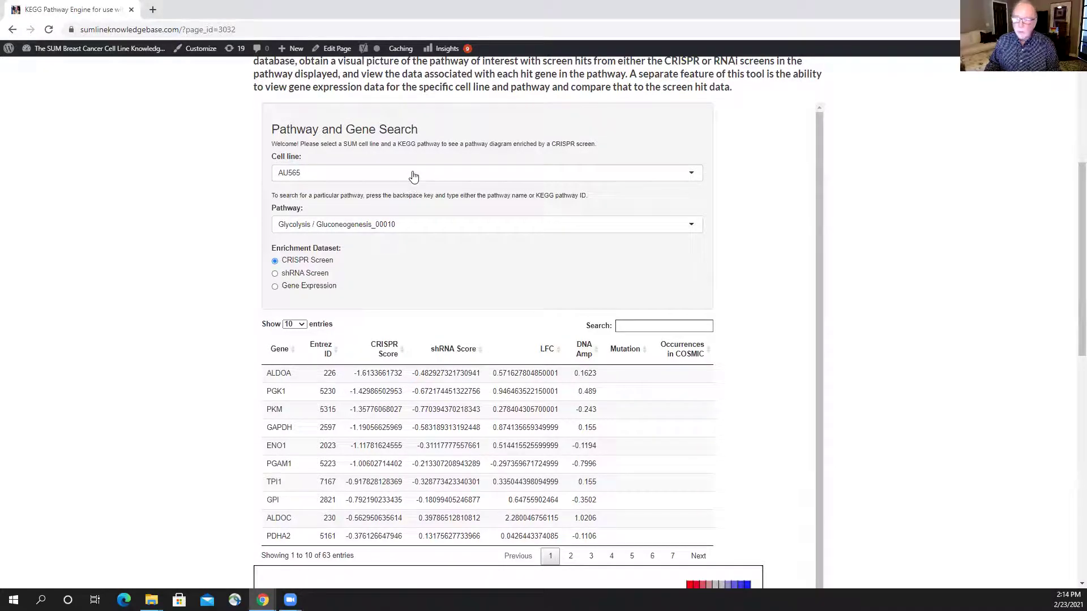
Search the pathways for "erb" and select ErbB signaling pathway_04012 for the AU565 cell line.
left_click(401, 227)
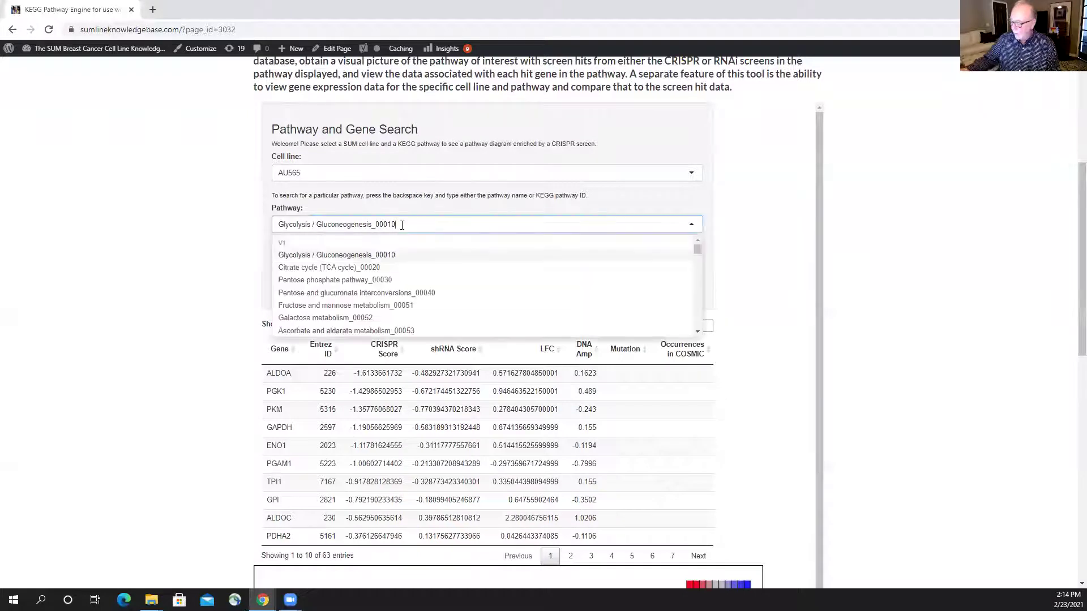
key("BackSpace")
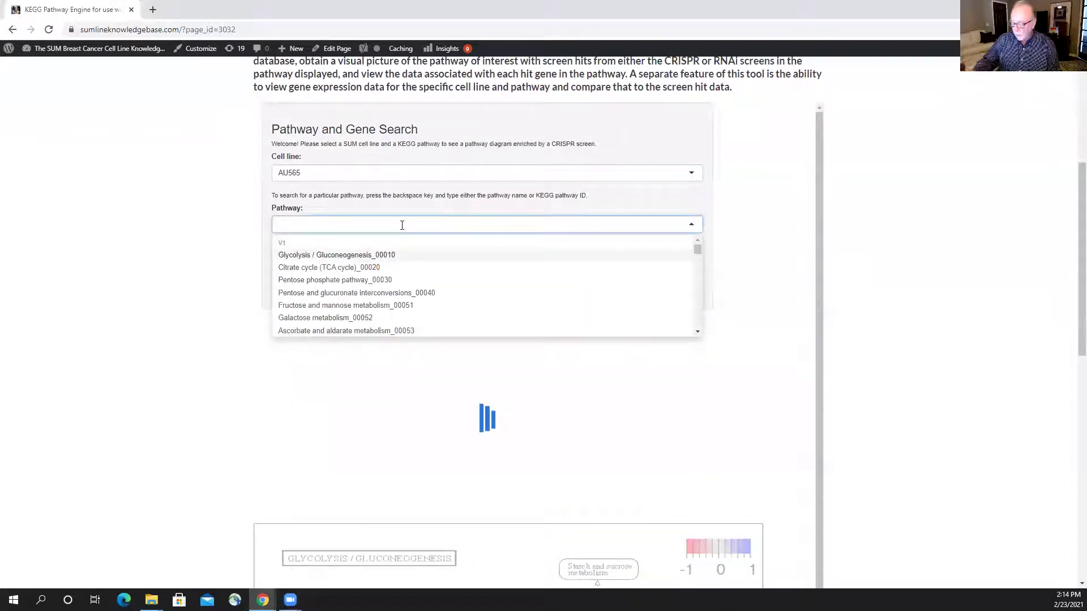
type("erb")
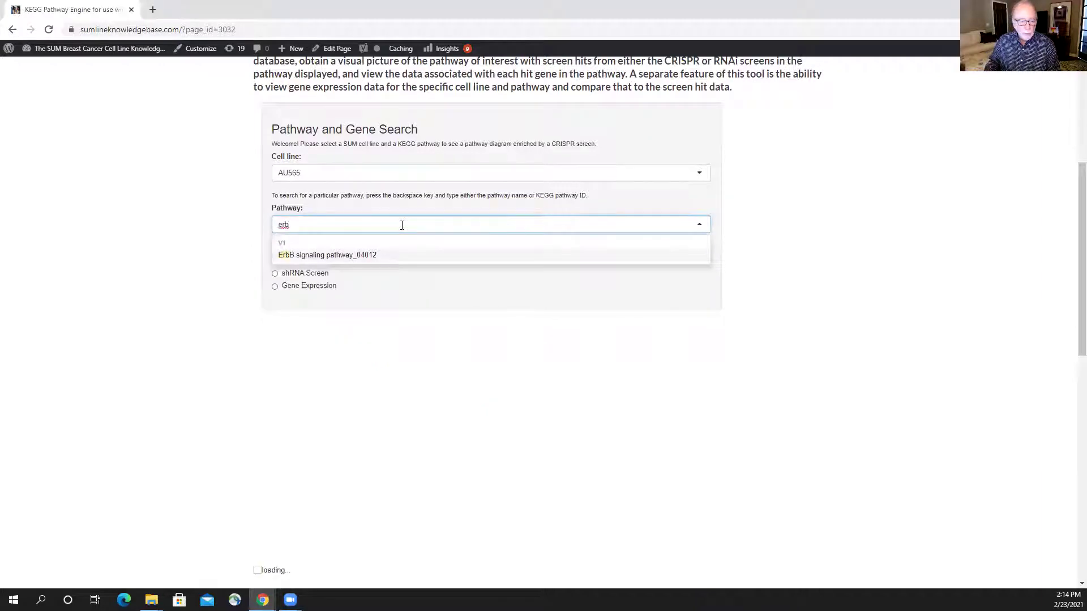
left_click(340, 255)
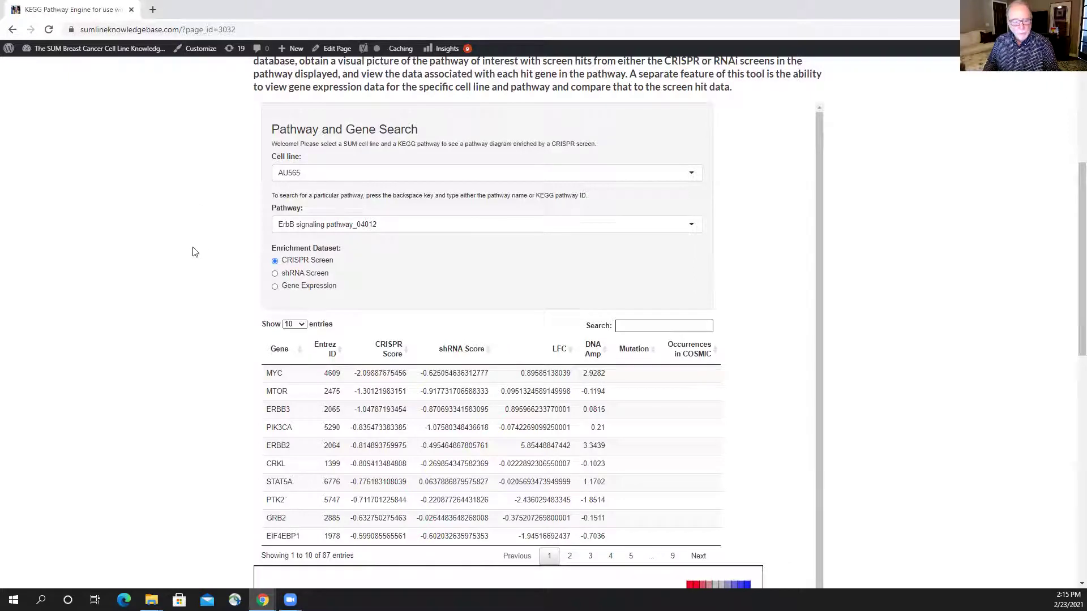
Examine the CRISPR screen hits on the ErbB signaling pathway diagram and compare them with the scores in the gene table.
scroll(193, 252, "down", 10)
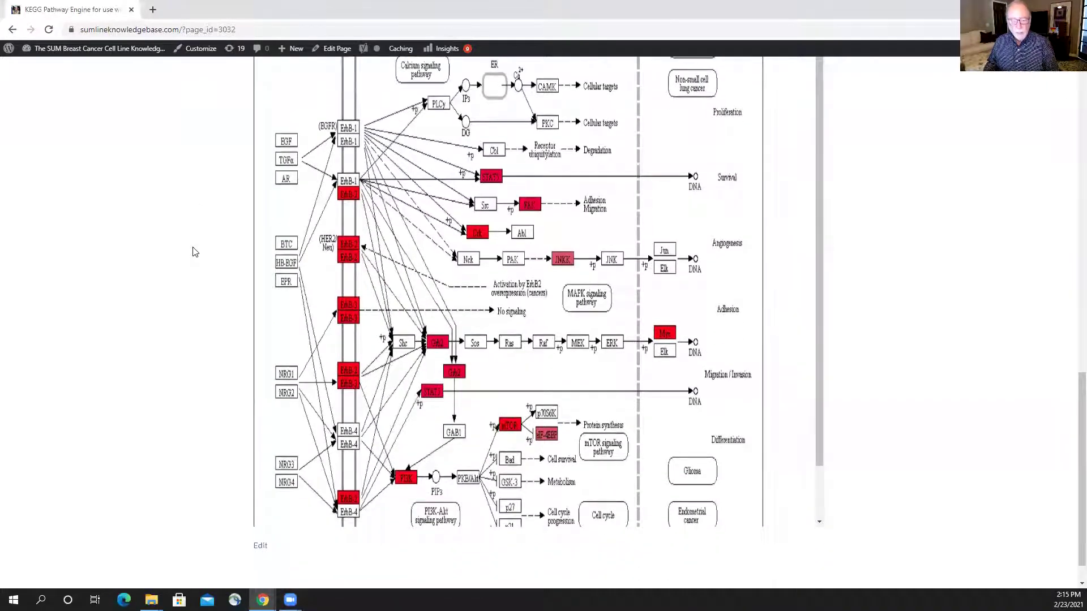
mouse_move(820, 334)
left_mouse_down()
mouse_move(825, 408)
mouse_move(815, 317)
mouse_move(818, 375)
mouse_move(815, 320)
mouse_move(821, 354)
left_mouse_up()
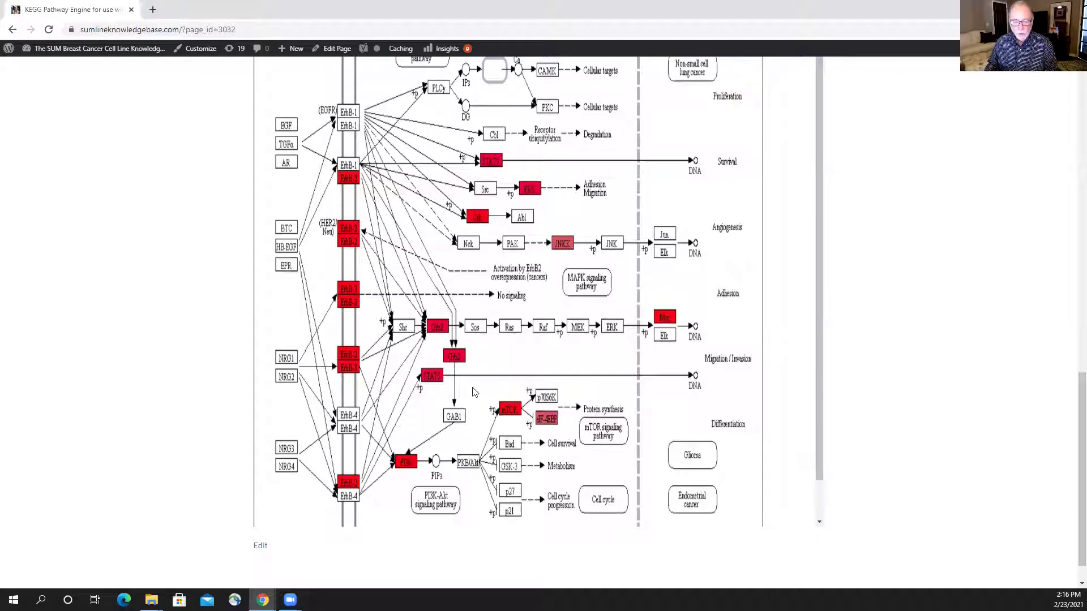
scroll(473, 391, "up", 1)
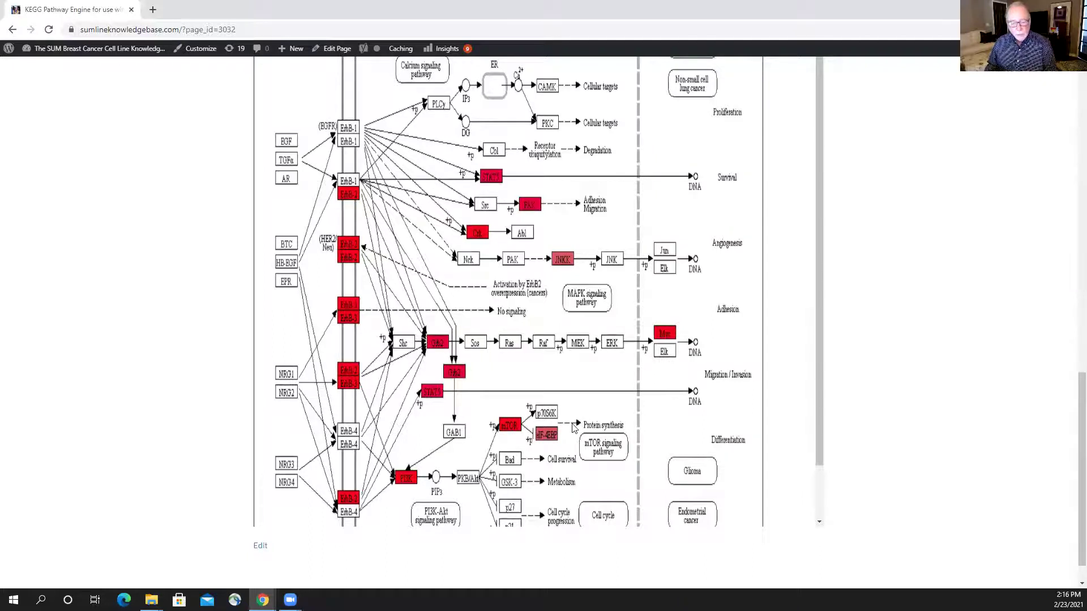
scroll(573, 428, "down", 1)
scroll(574, 429, "up", 1)
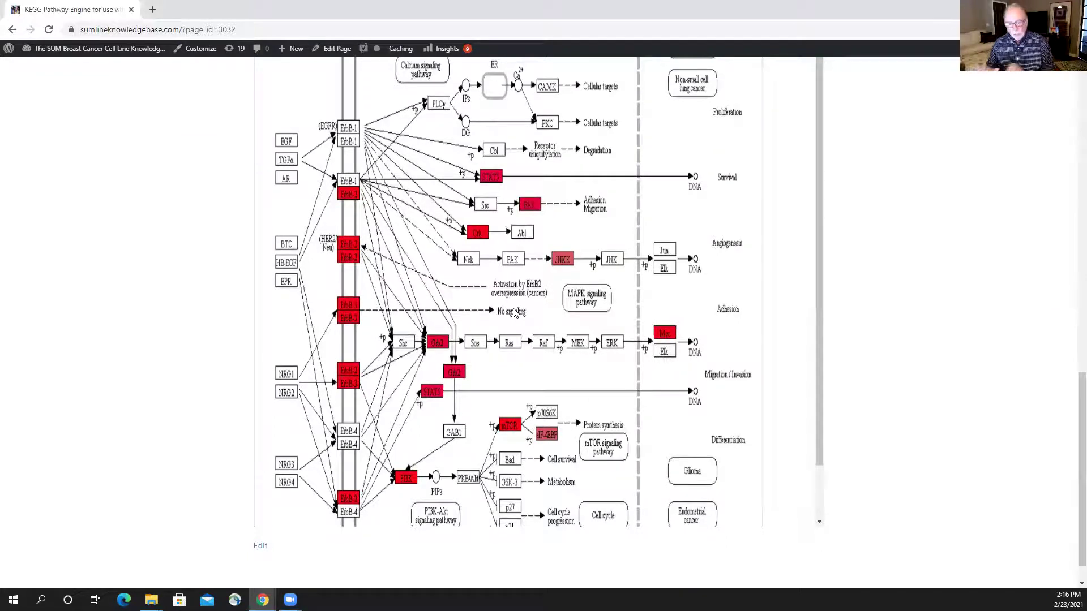
scroll(515, 313, "up", 1)
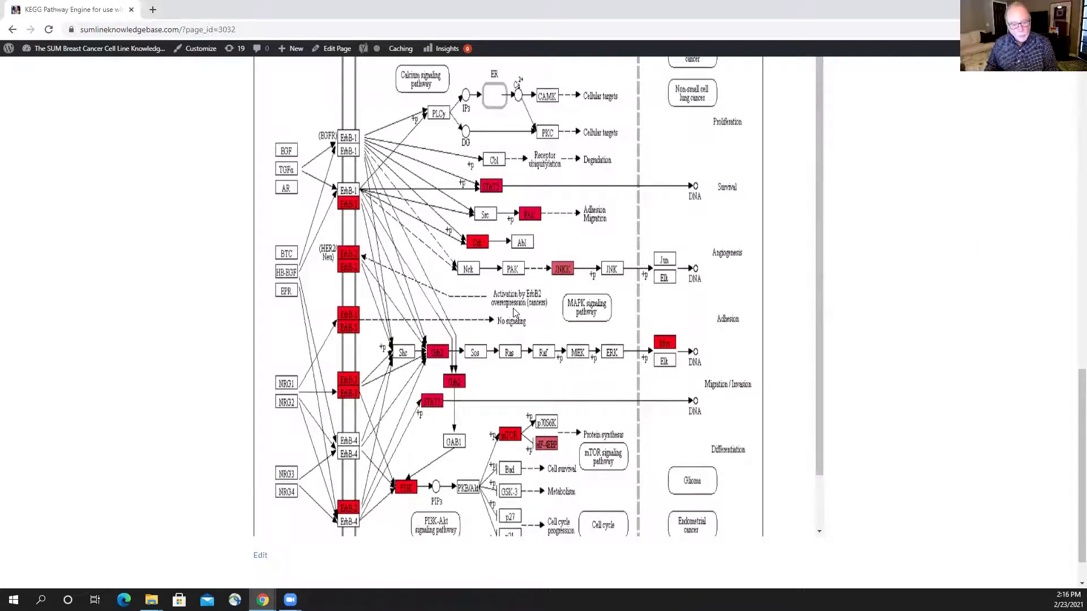
scroll(515, 313, "up", 5)
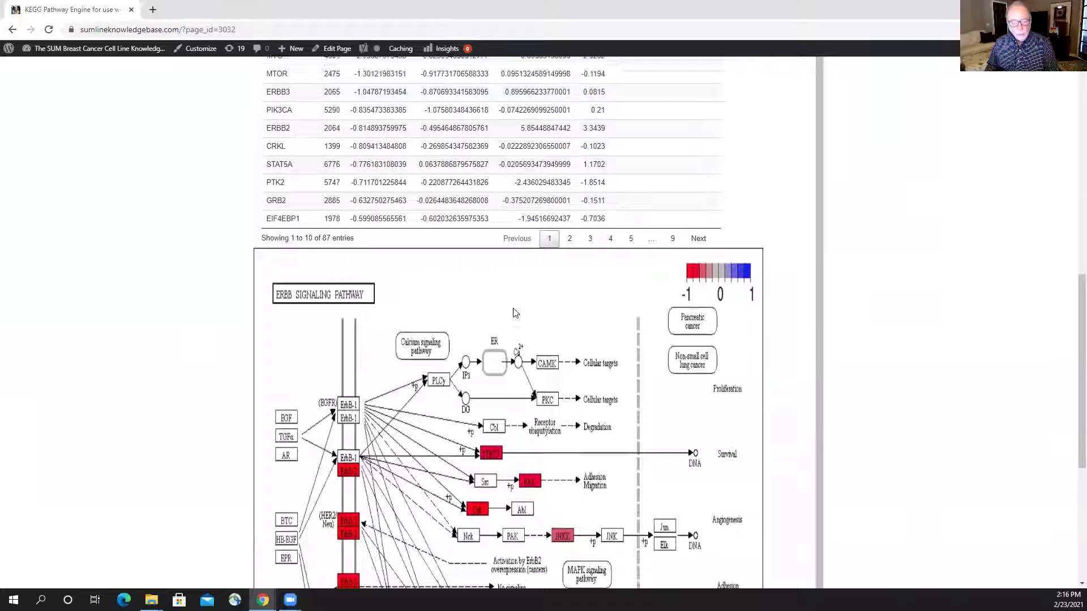
scroll(515, 313, "up", 4)
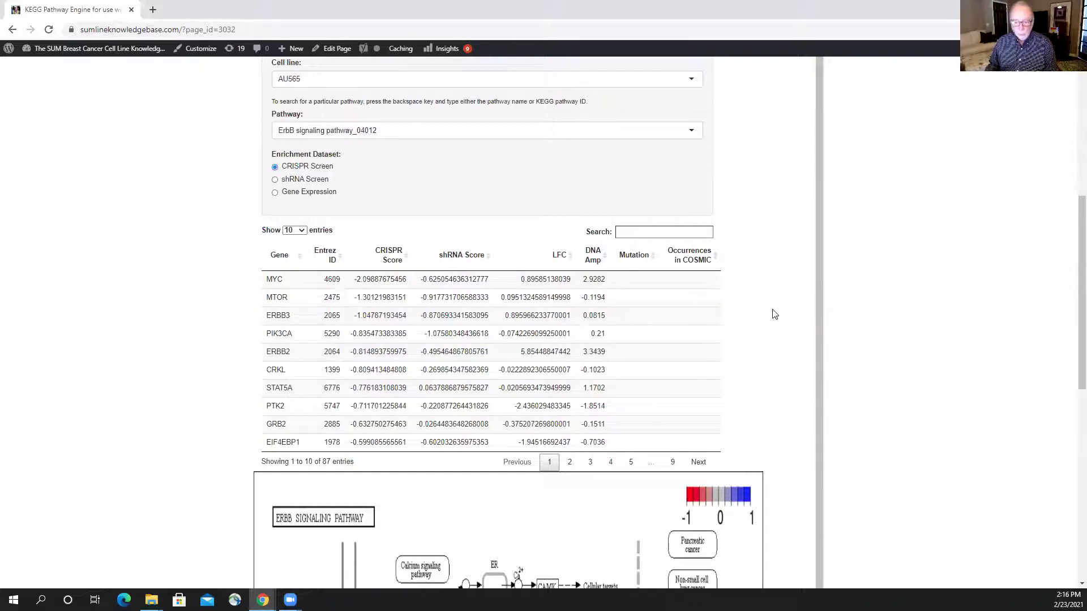
scroll(775, 314, "down", 1)
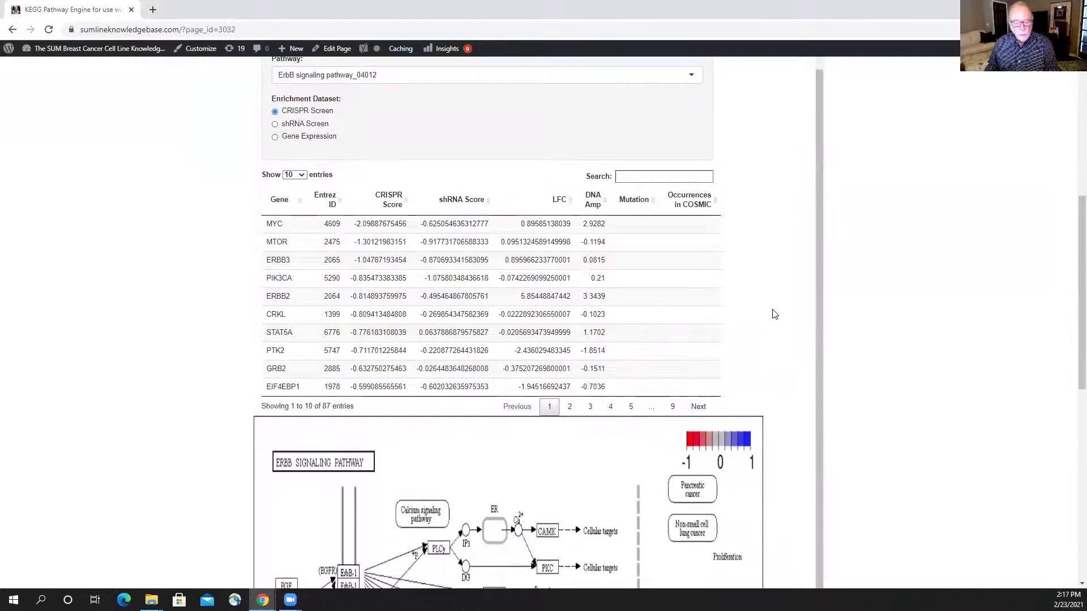
scroll(775, 314, "down", 2)
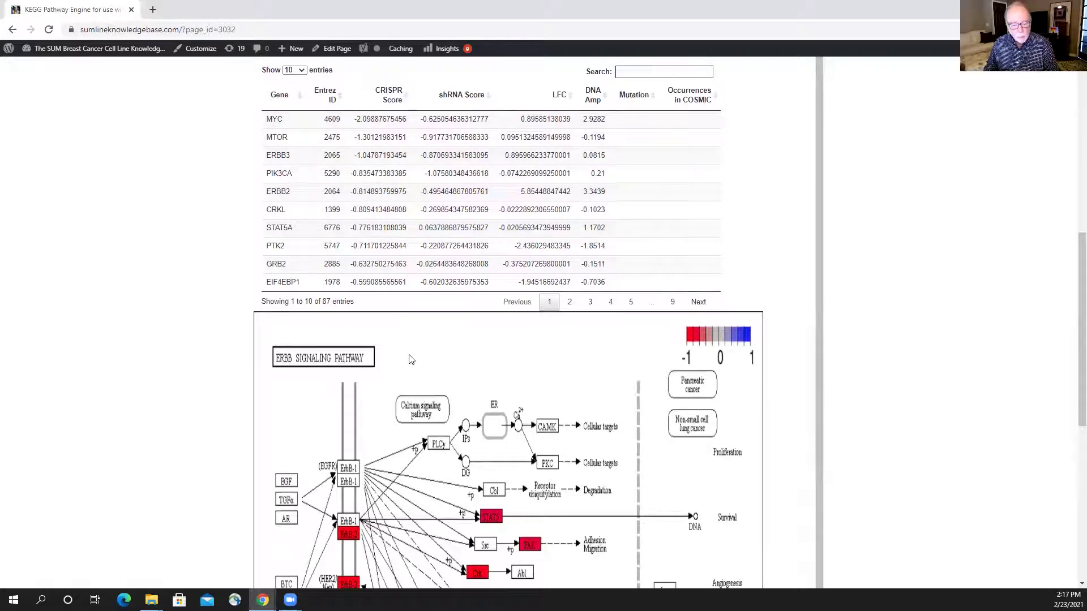
scroll(410, 360, "down", 3)
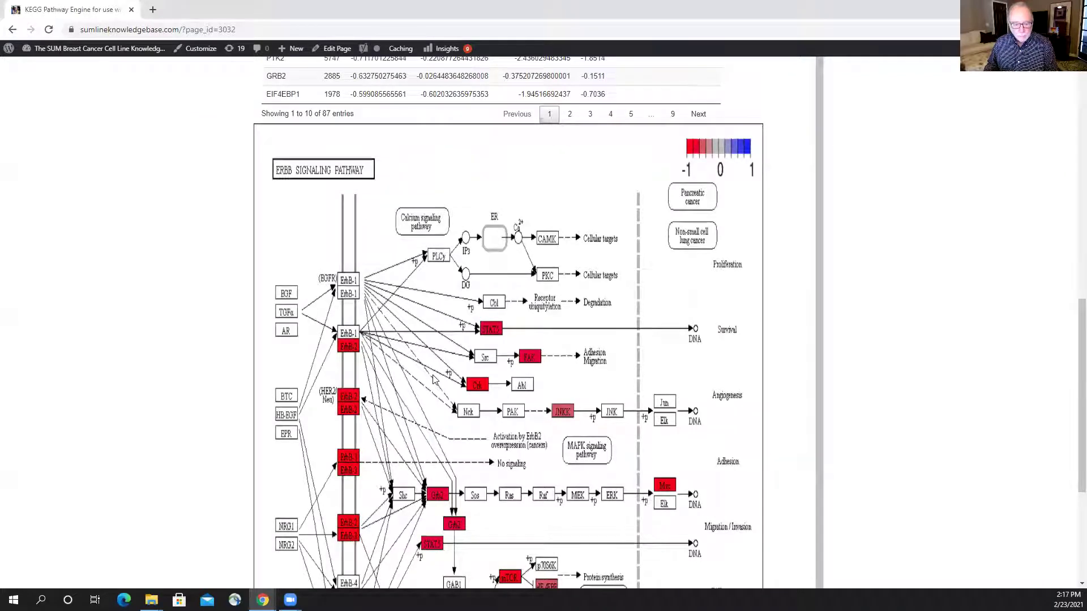
scroll(433, 379, "down", 2)
scroll(435, 378, "up", 5)
scroll(435, 379, "down", 5)
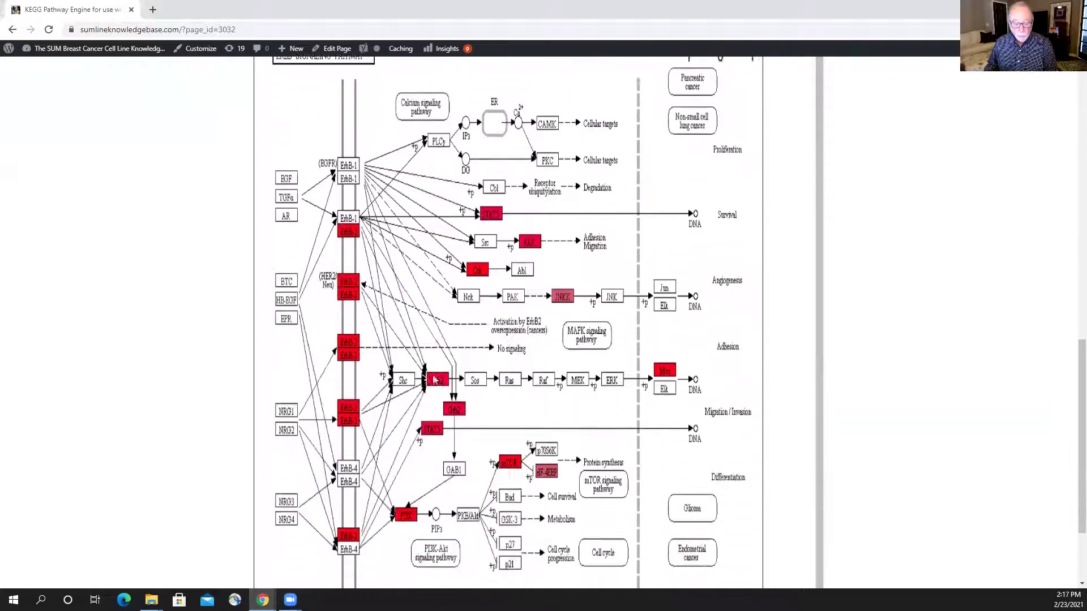
scroll(436, 379, "down", 2)
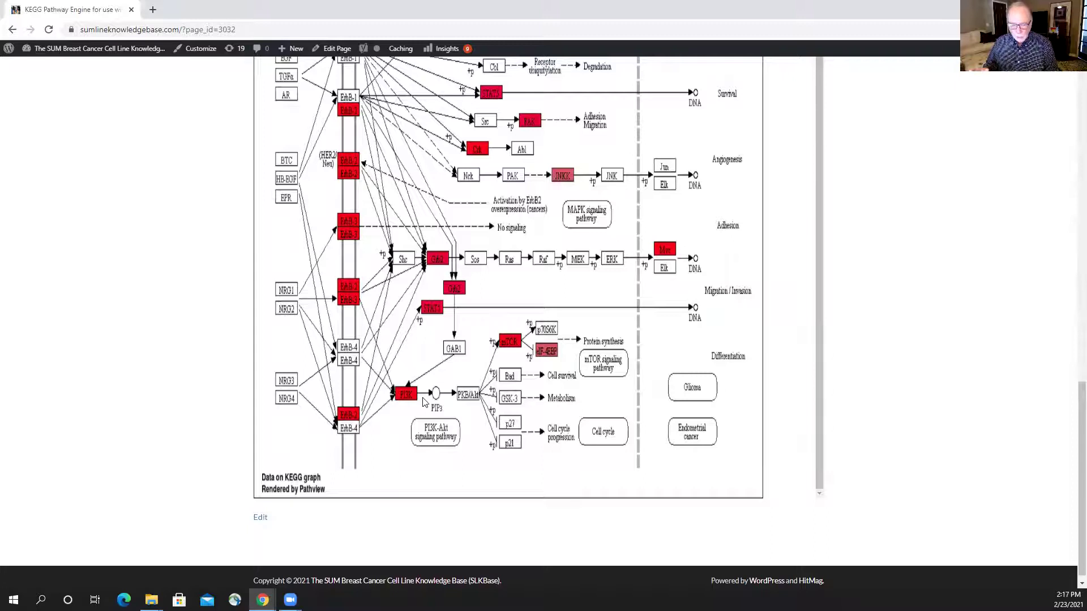
scroll(423, 402, "up", 1)
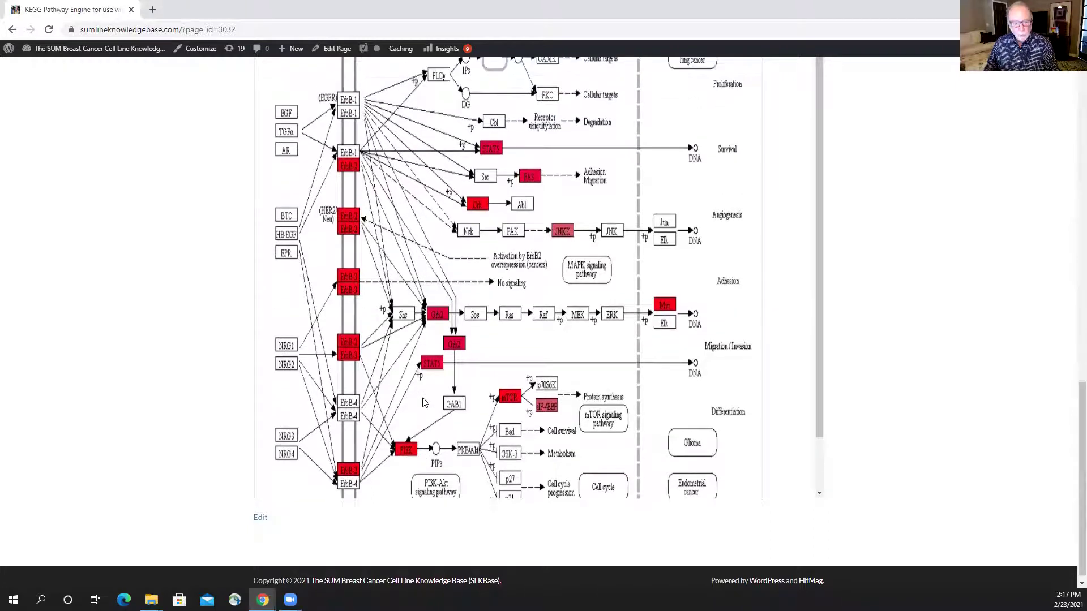
Switch the enrichment dataset to shRNA Screen for the ErbB signaling pathway.
scroll(511, 322, "up", 8)
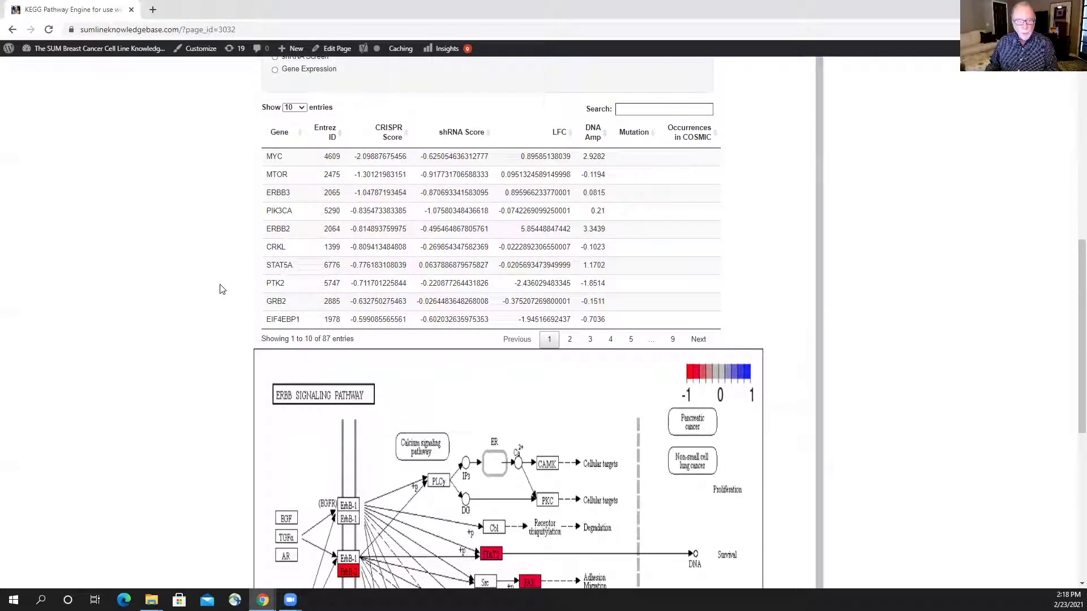
scroll(227, 297, "up", 4)
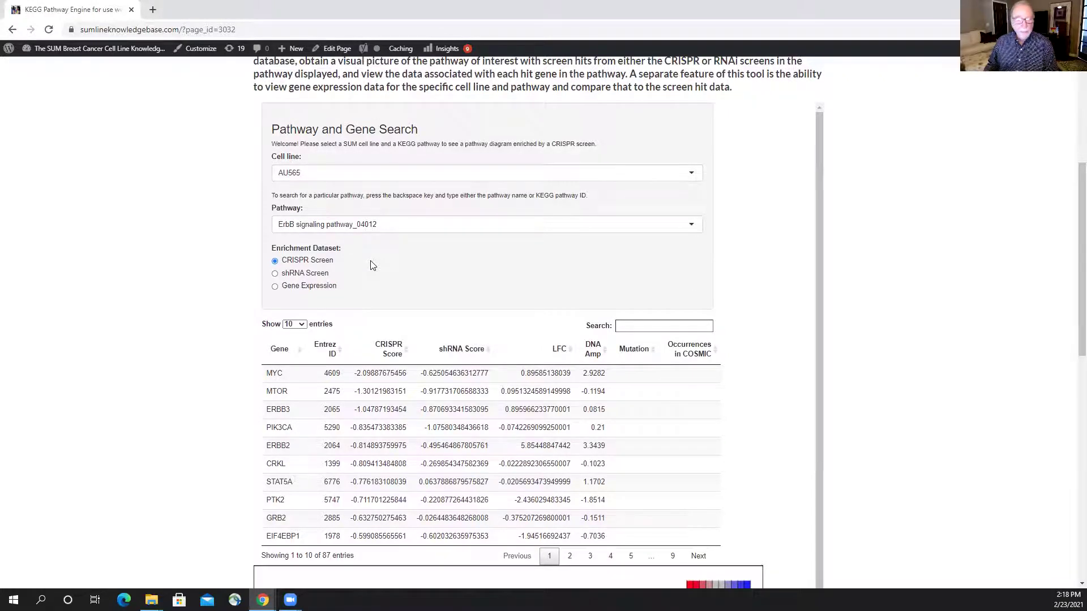
left_click(275, 274)
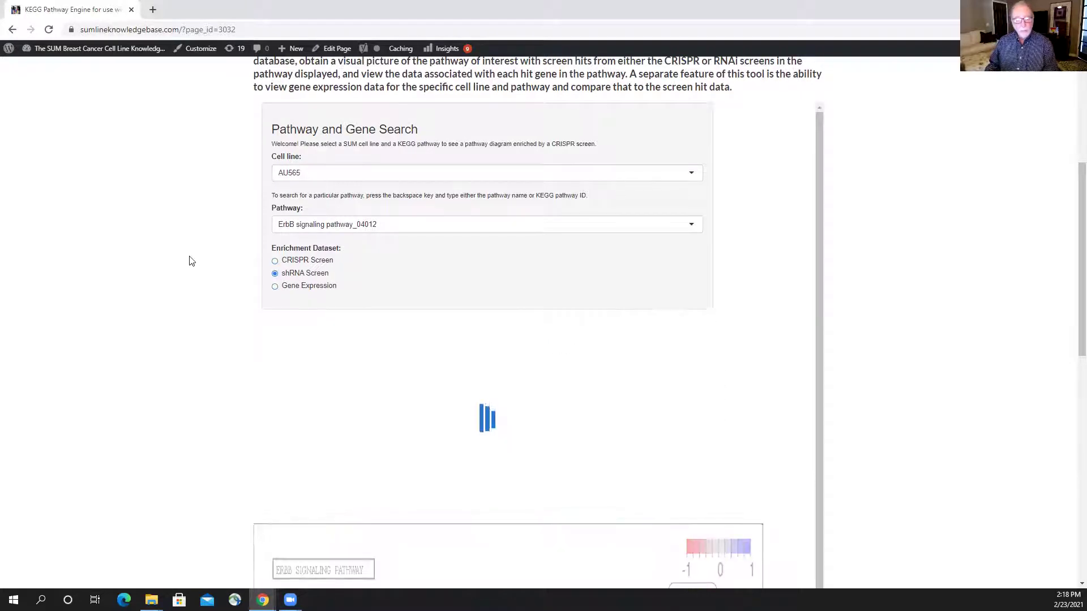
Examine the shRNA screen hits in the gene table and on the ErbB signaling pathway diagram.
scroll(192, 261, "down", 9)
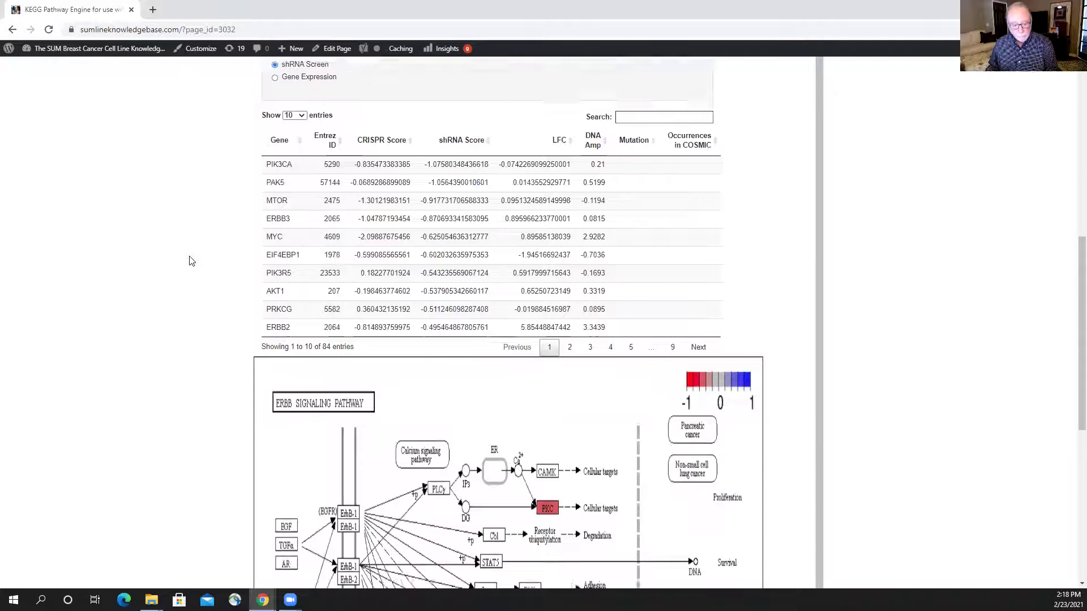
scroll(191, 261, "down", 2)
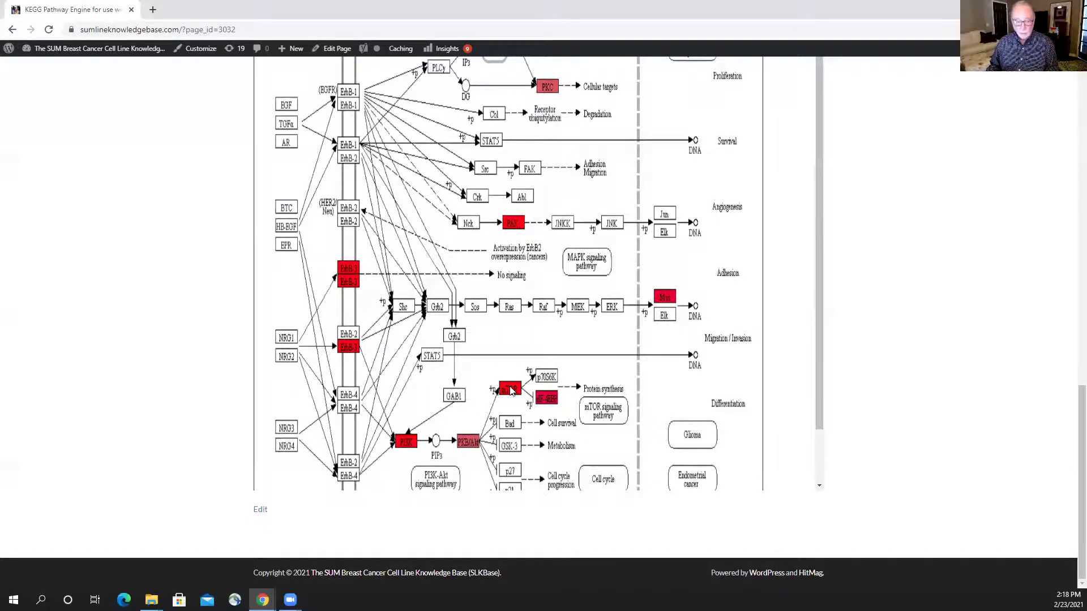
scroll(511, 391, "up", 4)
scroll(511, 390, "up", 4)
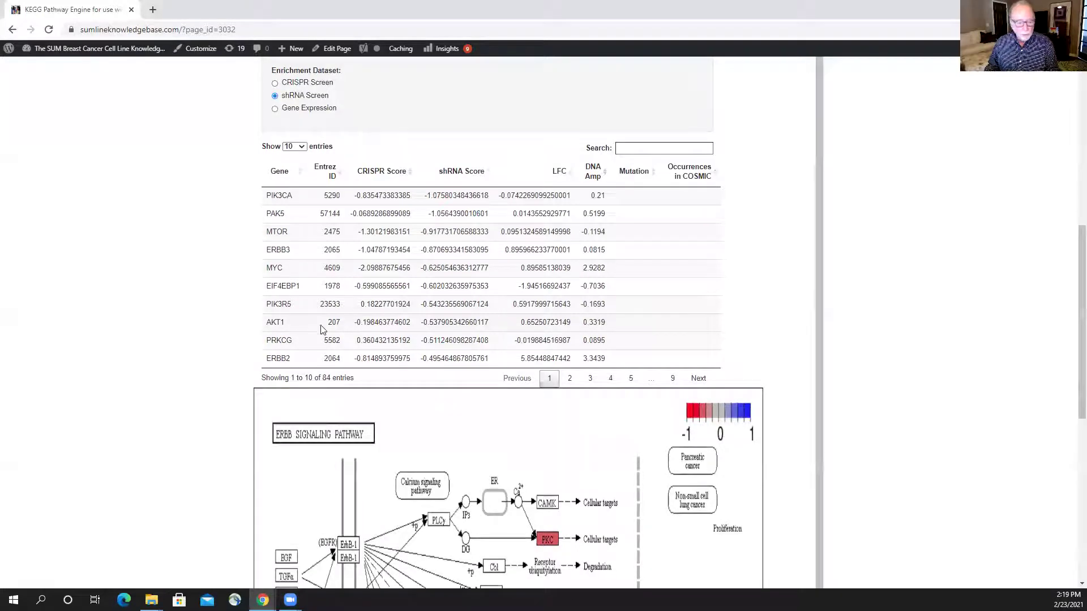
scroll(194, 310, "up", 2)
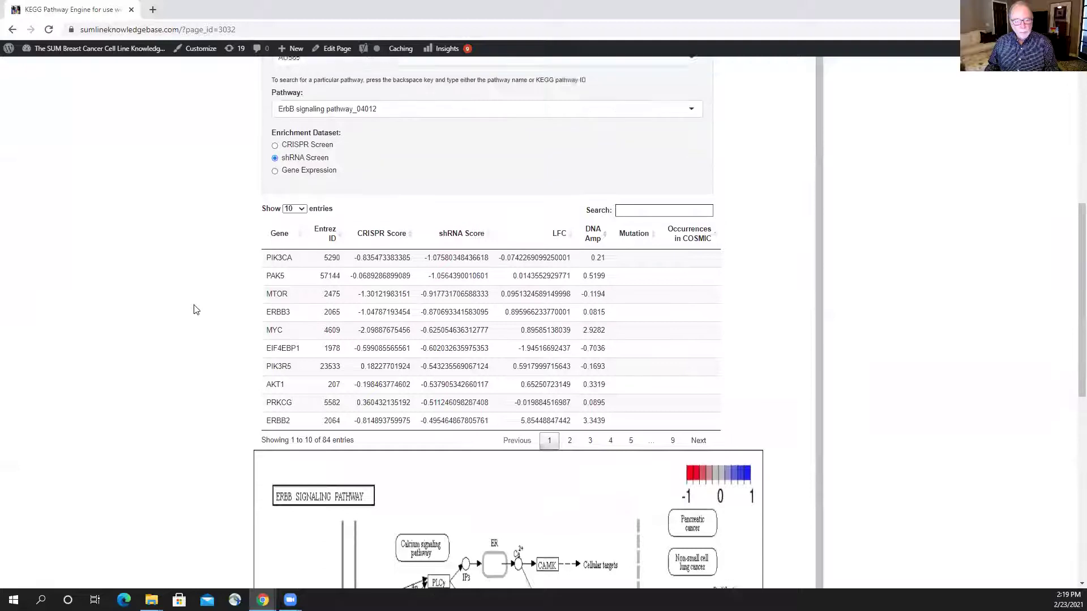
scroll(194, 310, "down", 6)
Switch the enrichment dataset to Gene Expression and inspect the colored genes on the ErbB signaling pathway diagram.
scroll(195, 310, "up", 4)
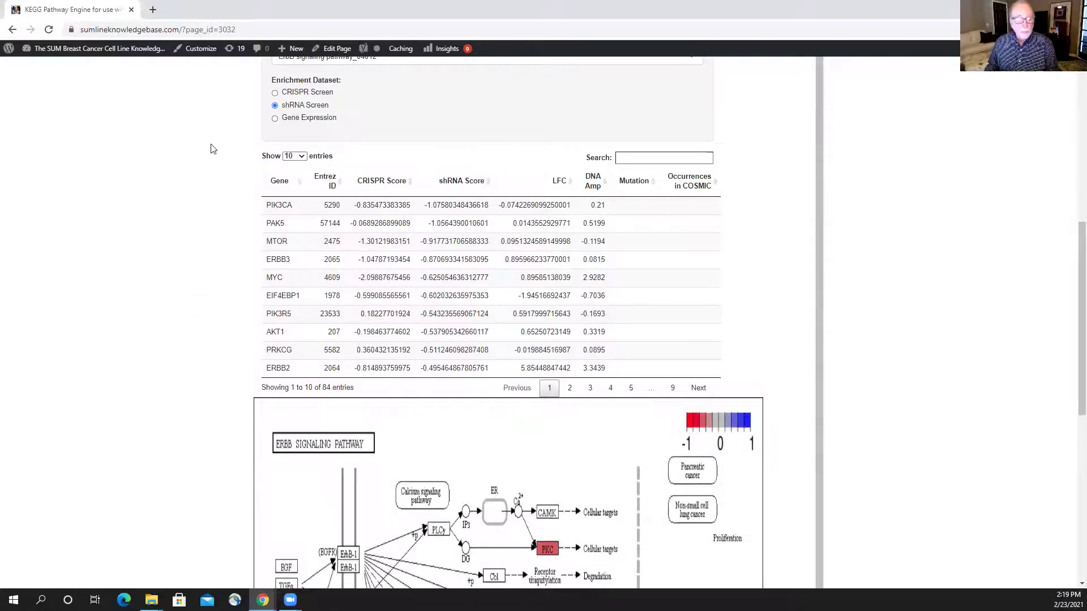
left_click(275, 119)
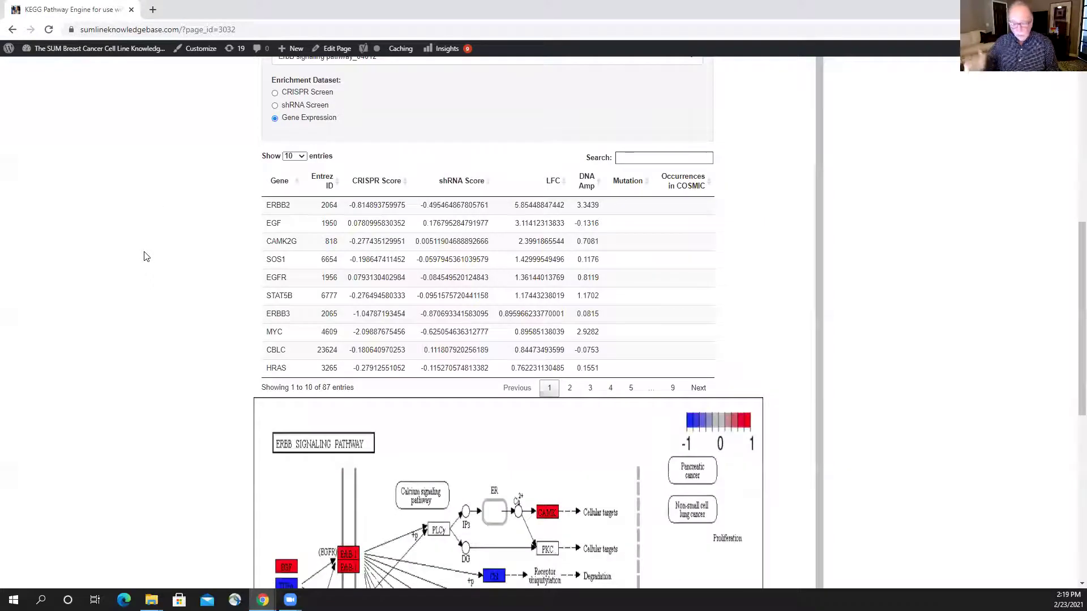
scroll(144, 256, "down", 8)
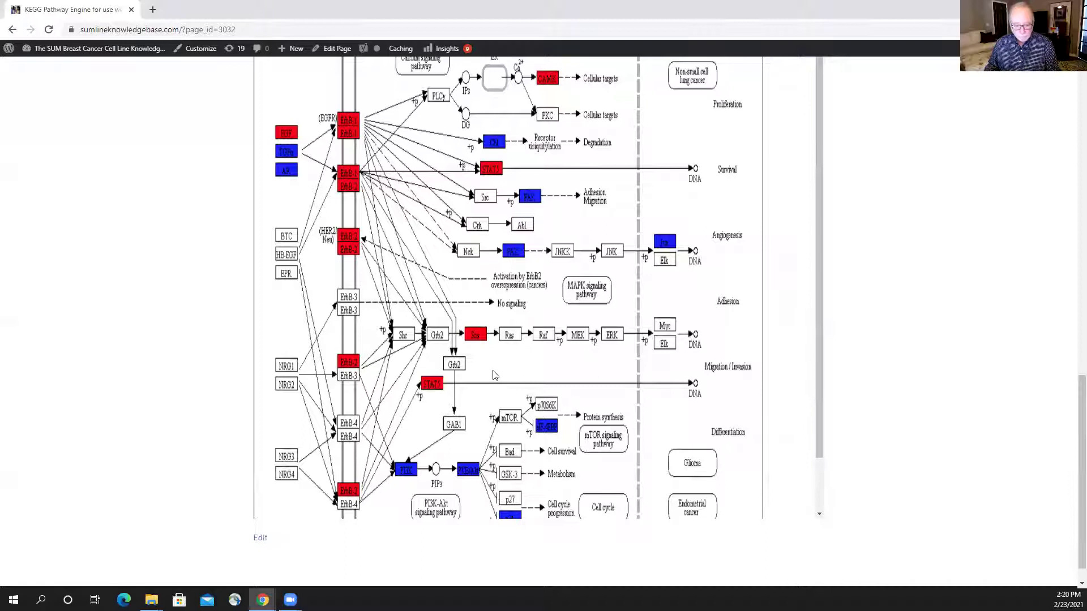
scroll(495, 368, "down", 1)
scroll(494, 357, "up", 1)
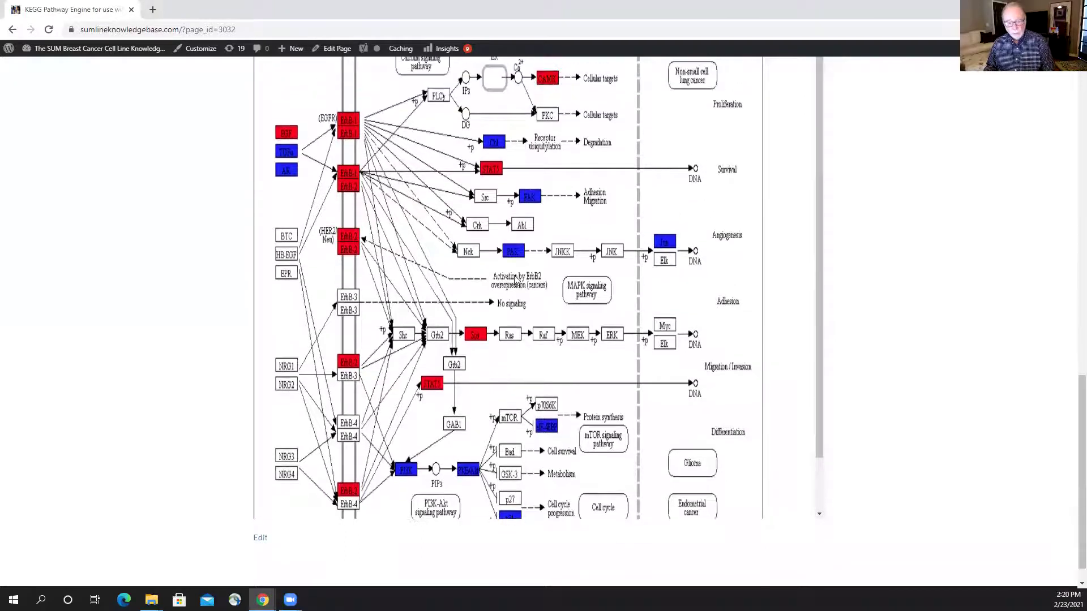
Sort the gene table by LFC in ascending order and re-sort it by DNA Amp in ascending order.
scroll(516, 280, "up", 8)
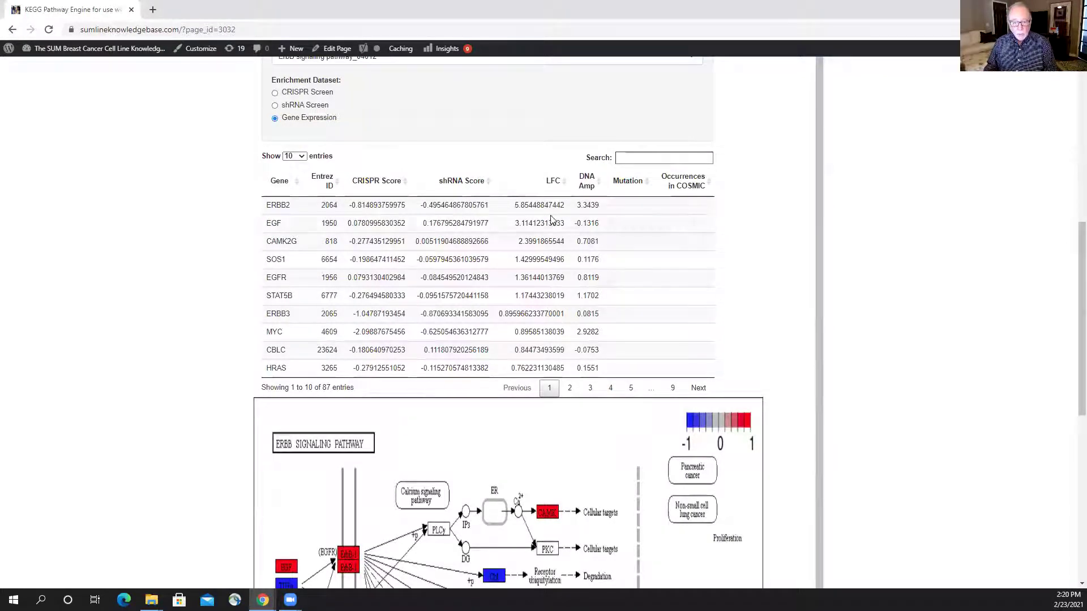
left_click(567, 186)
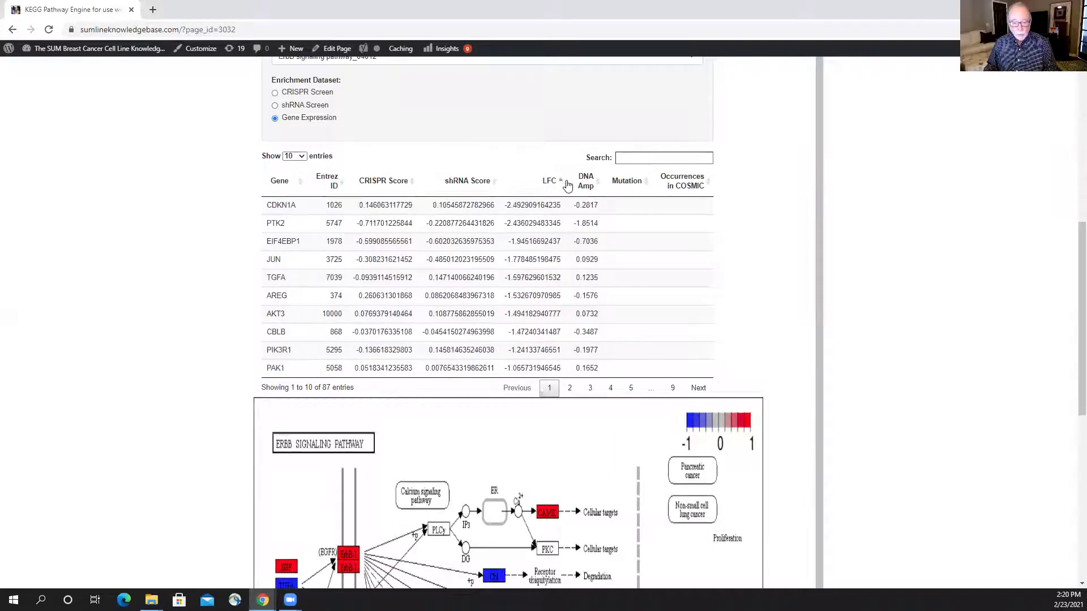
left_click(567, 185)
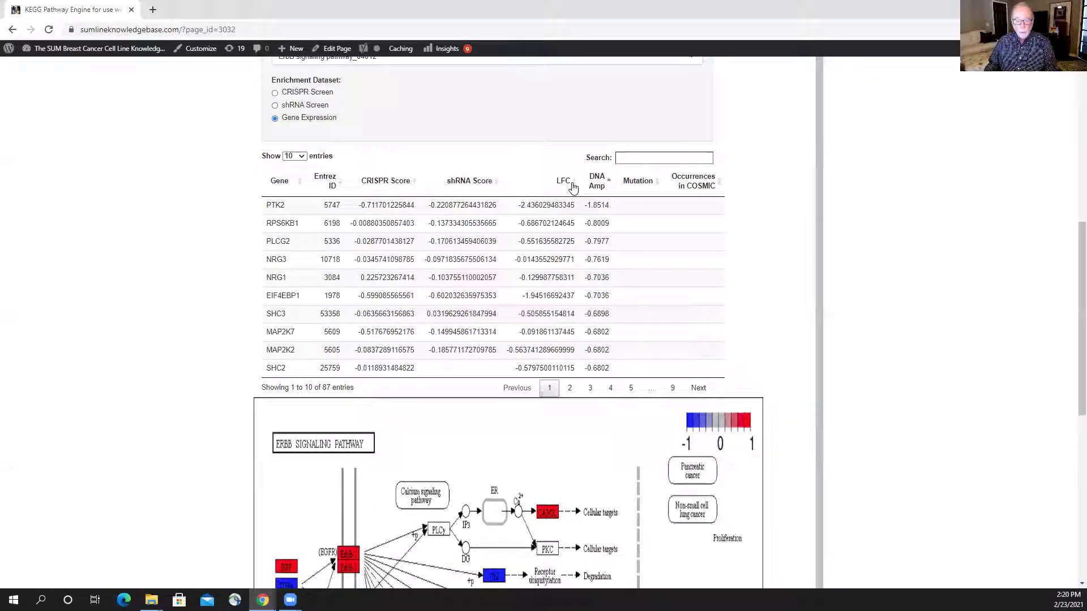
left_click(569, 186)
left_click(572, 188)
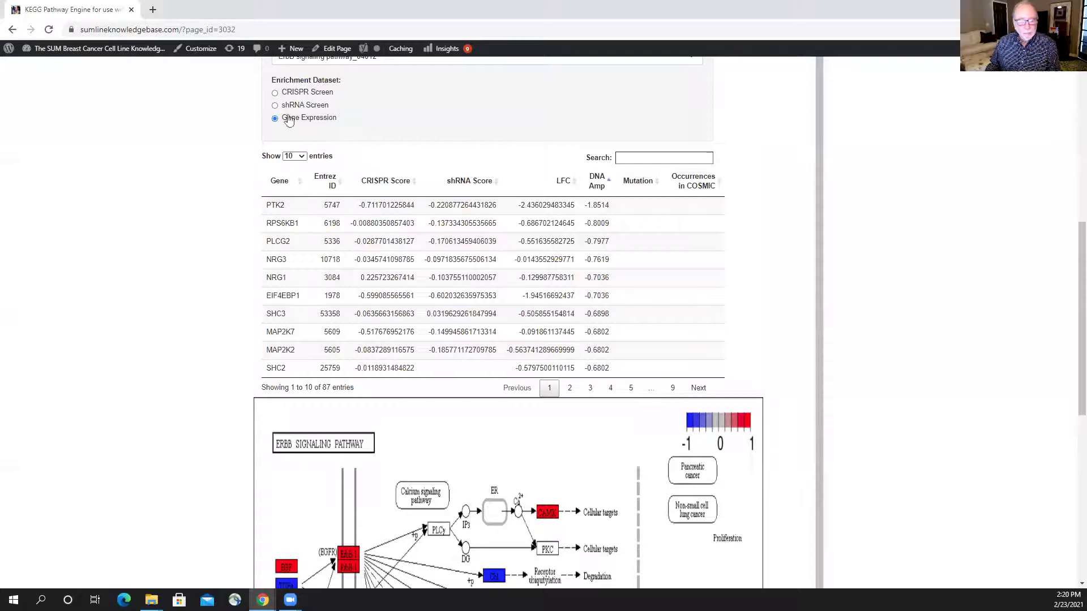
Examine the gene expression coloring on the ErbB signaling pathway diagram alongside the gene table sorted by DNA Amp.
scroll(376, 242, "down", 1)
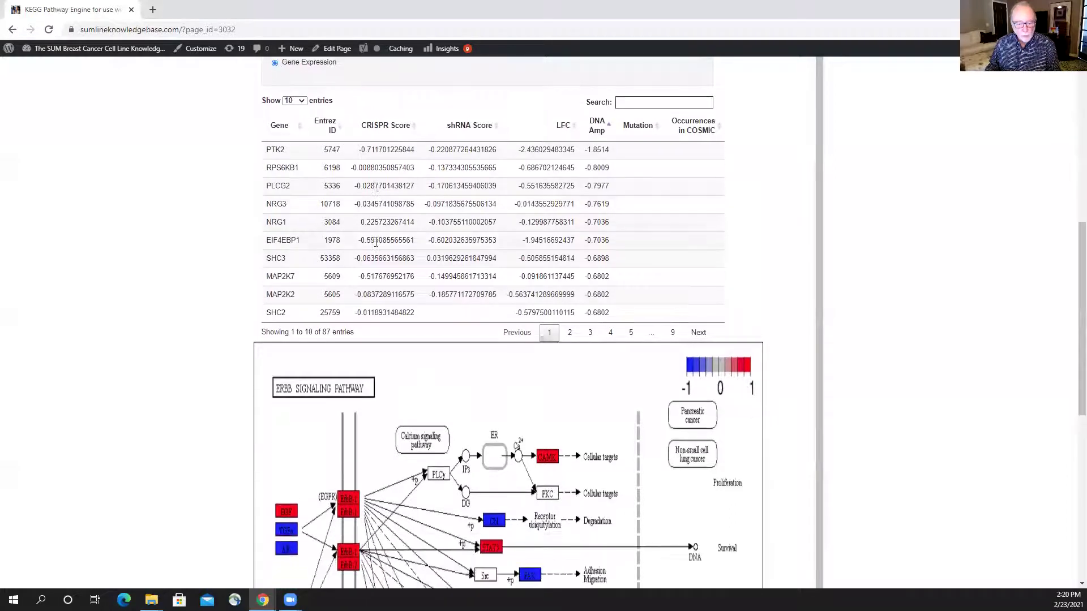
scroll(376, 242, "down", 2)
scroll(376, 243, "up", 3)
scroll(376, 242, "down", 4)
scroll(376, 242, "down", 2)
scroll(376, 242, "up", 1)
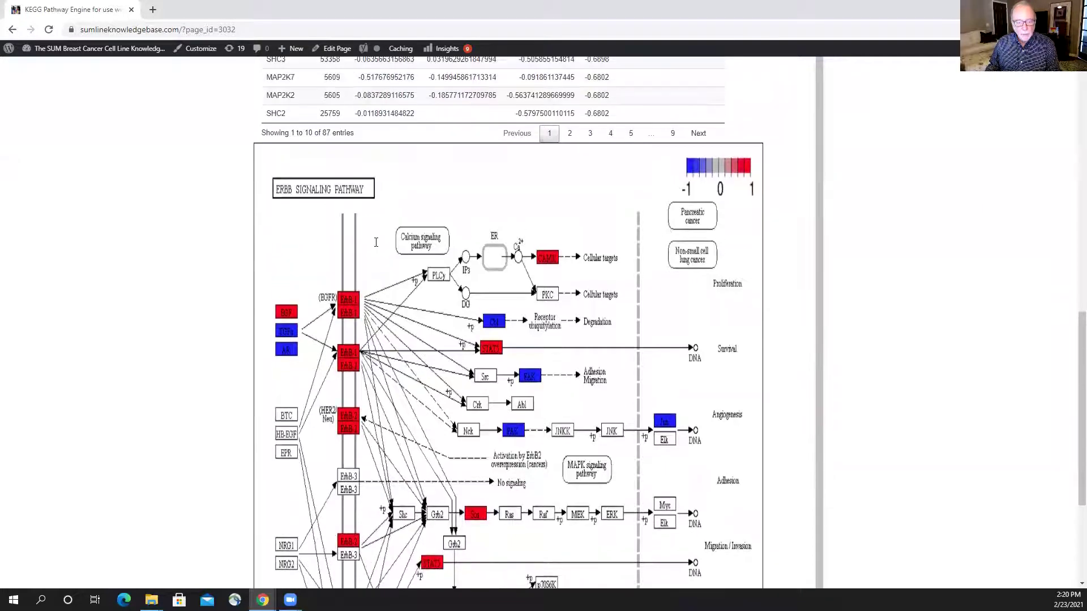
Set the cell line to DU4475 and the pathway to MAPK signaling pathway_04010.
scroll(661, 218, "up", 8)
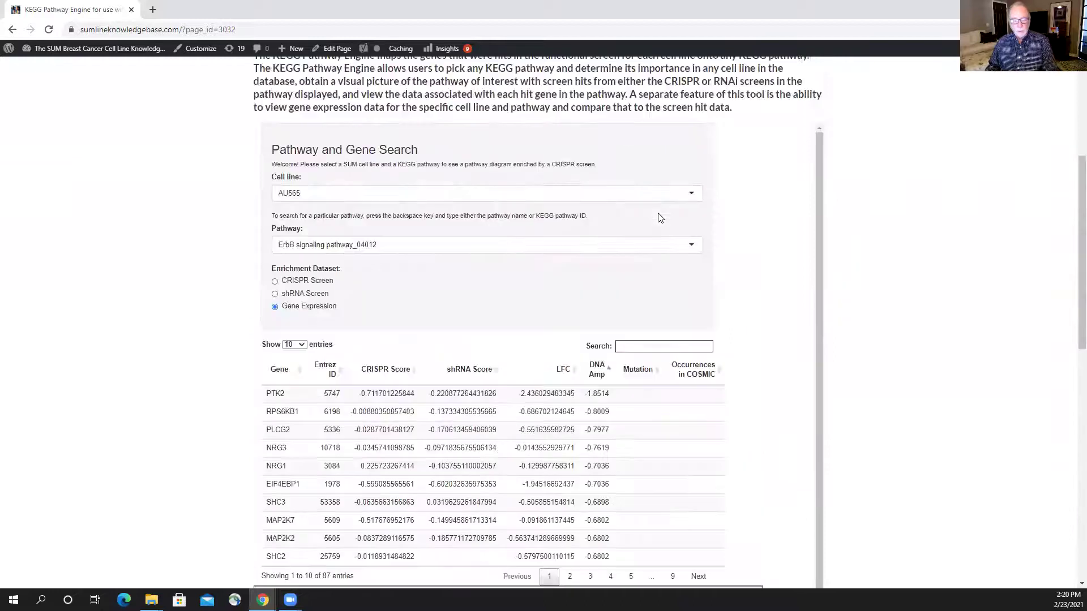
left_click(397, 194)
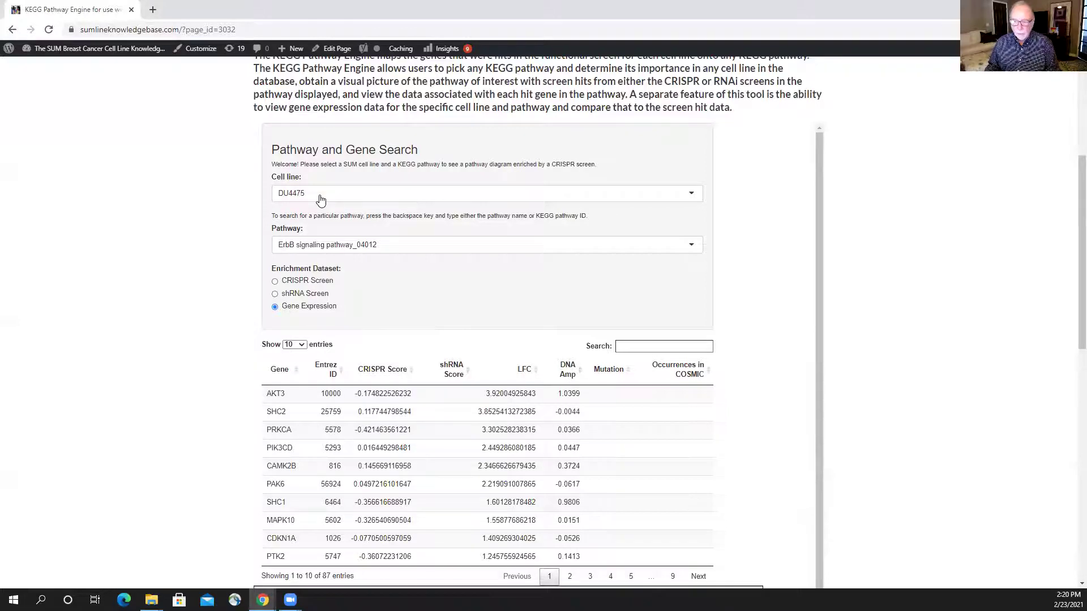
left_click(382, 244)
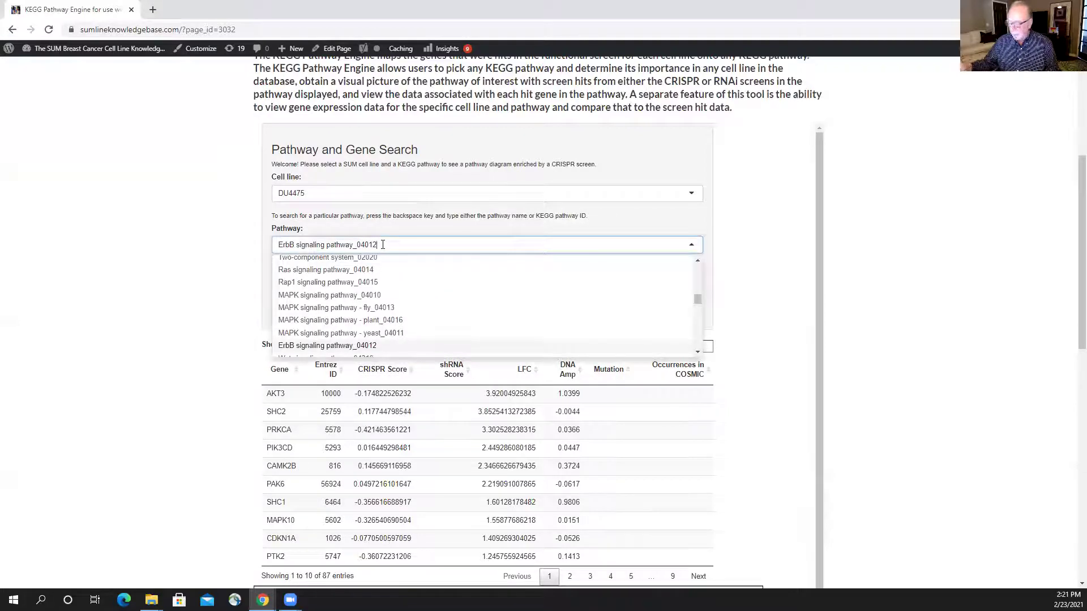
key("BackSpace")
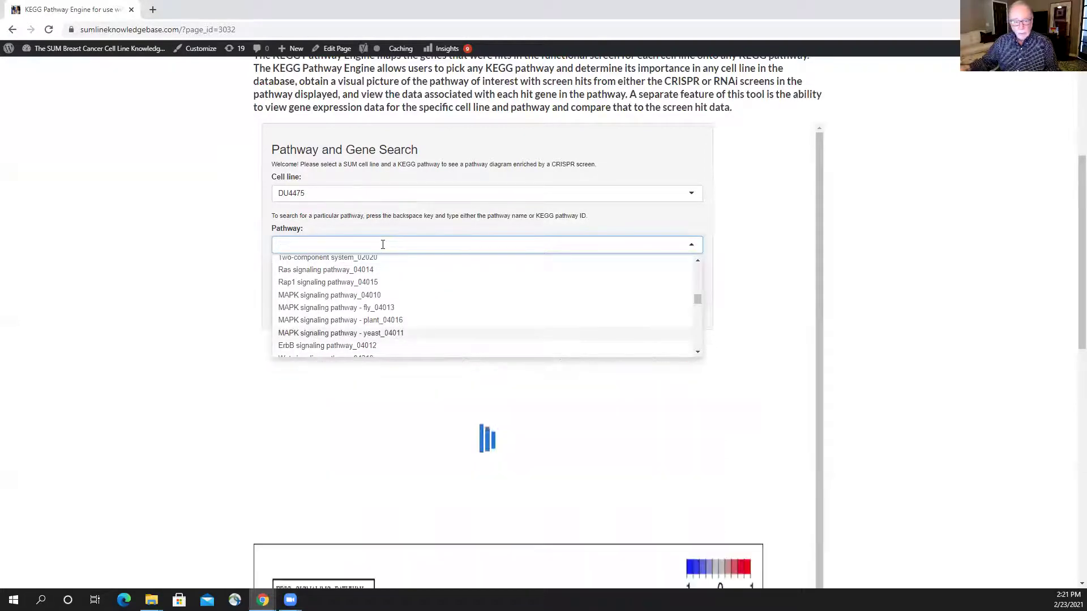
type("mapk")
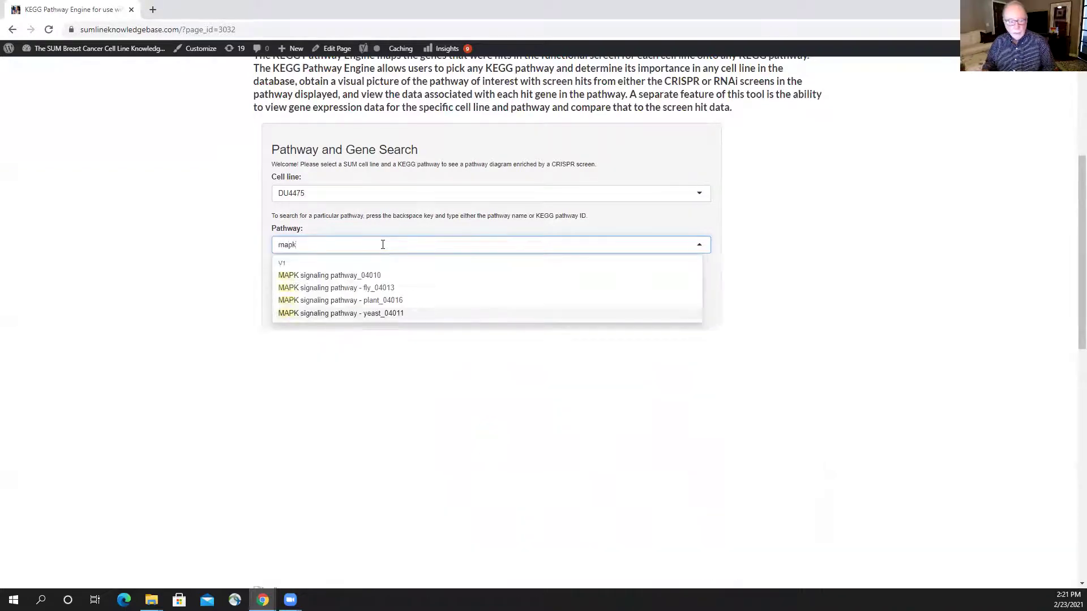
left_click(343, 276)
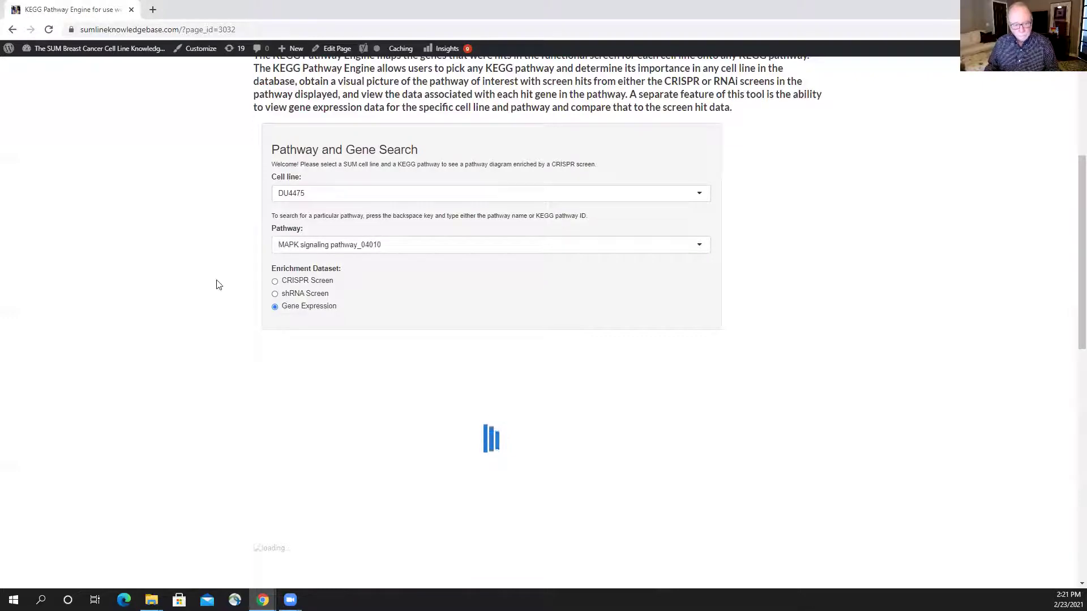
Switch the enrichment dataset to CRISPR Screen and inspect the hits on the MAPK signaling pathway diagram and in the gene table.
left_click(275, 282)
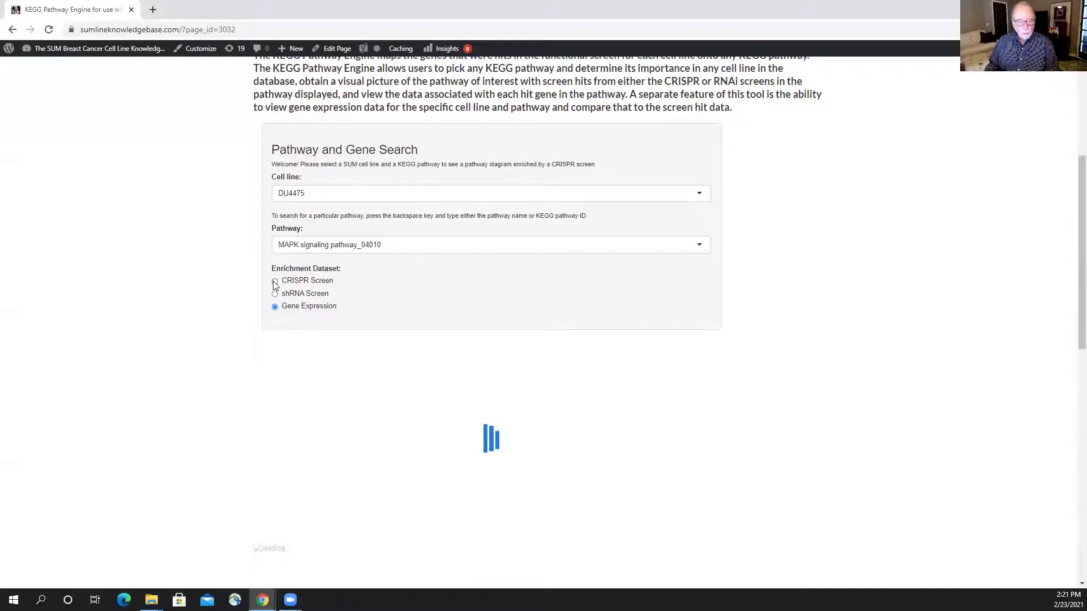
scroll(174, 259, "down", 2)
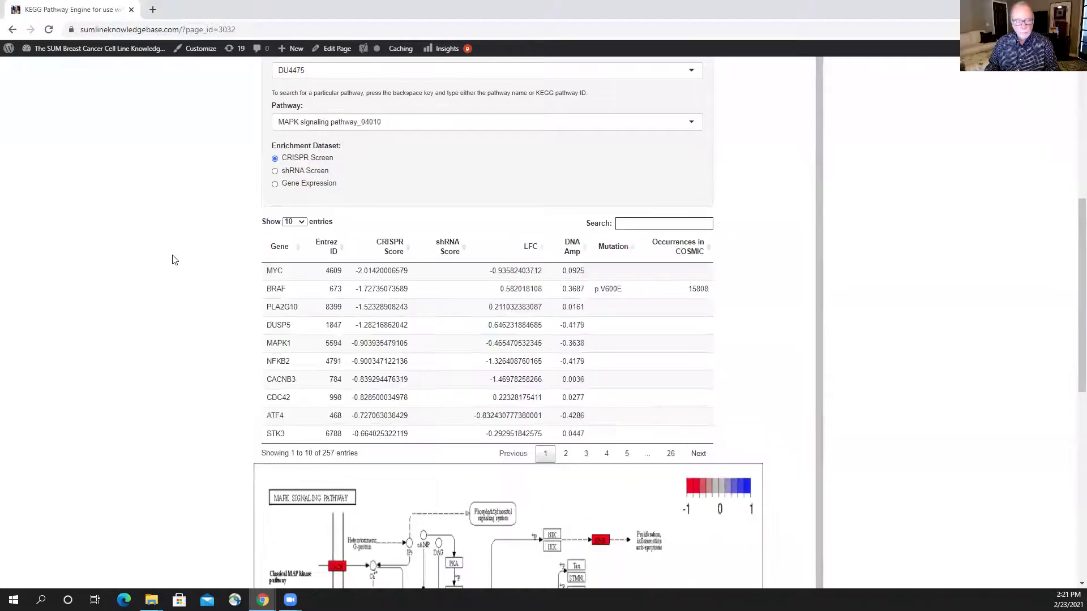
scroll(174, 259, "down", 7)
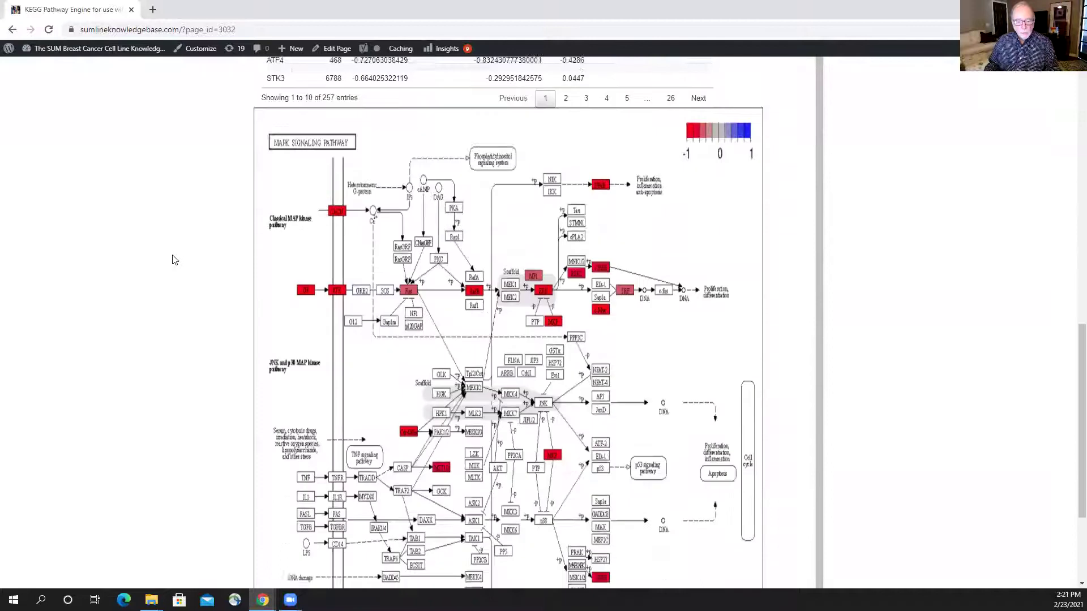
scroll(175, 259, "down", 1)
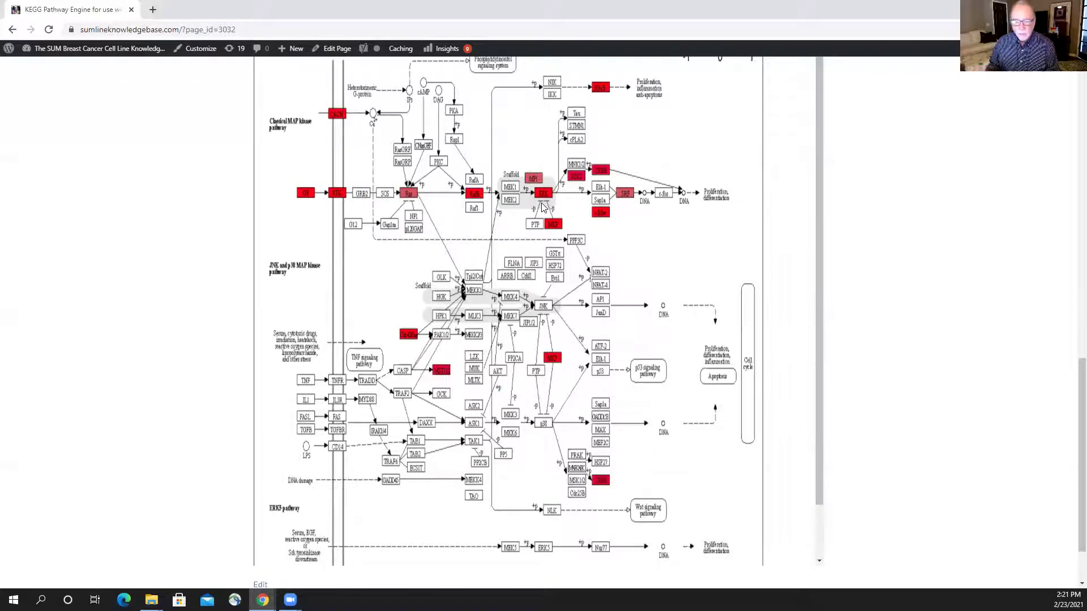
scroll(542, 207, "up", 5)
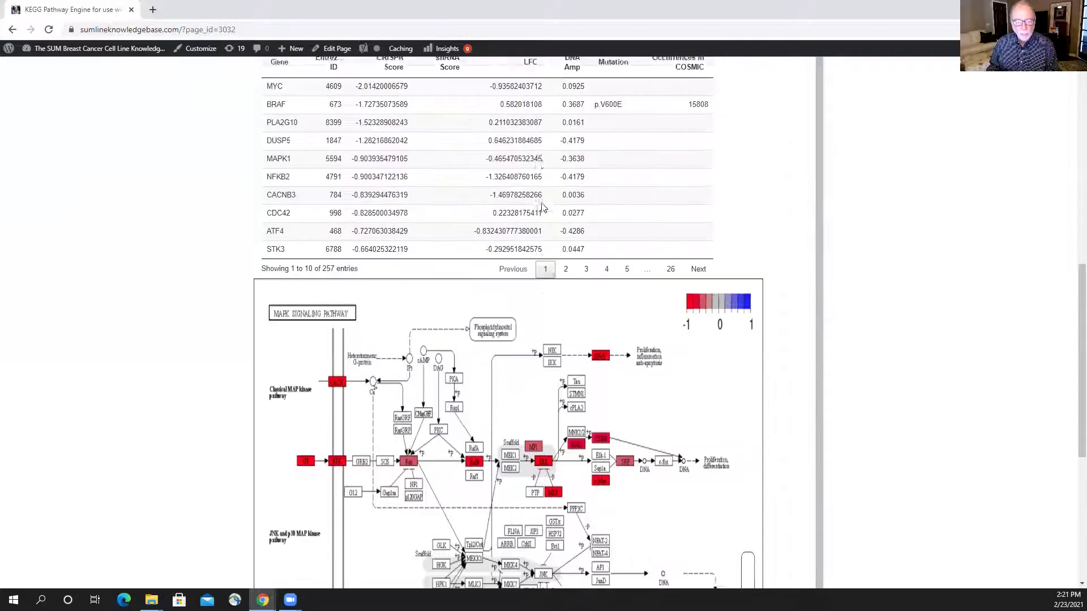
scroll(542, 207, "up", 1)
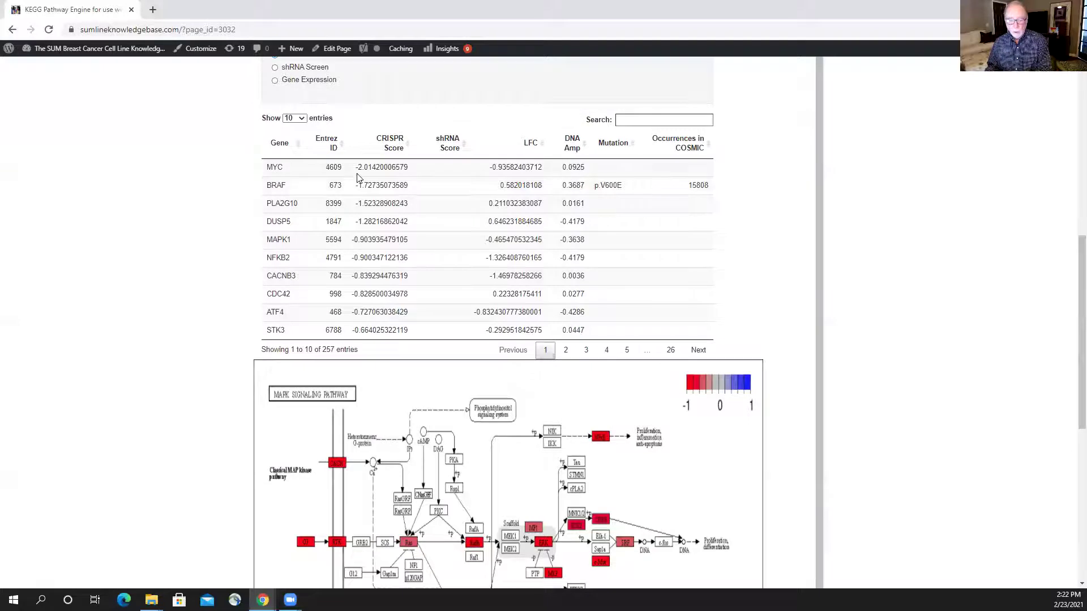
Show page 2 of the gene table and compare its CRISPR scores with the colored genes on the MAPK pathway diagram.
left_click(566, 354)
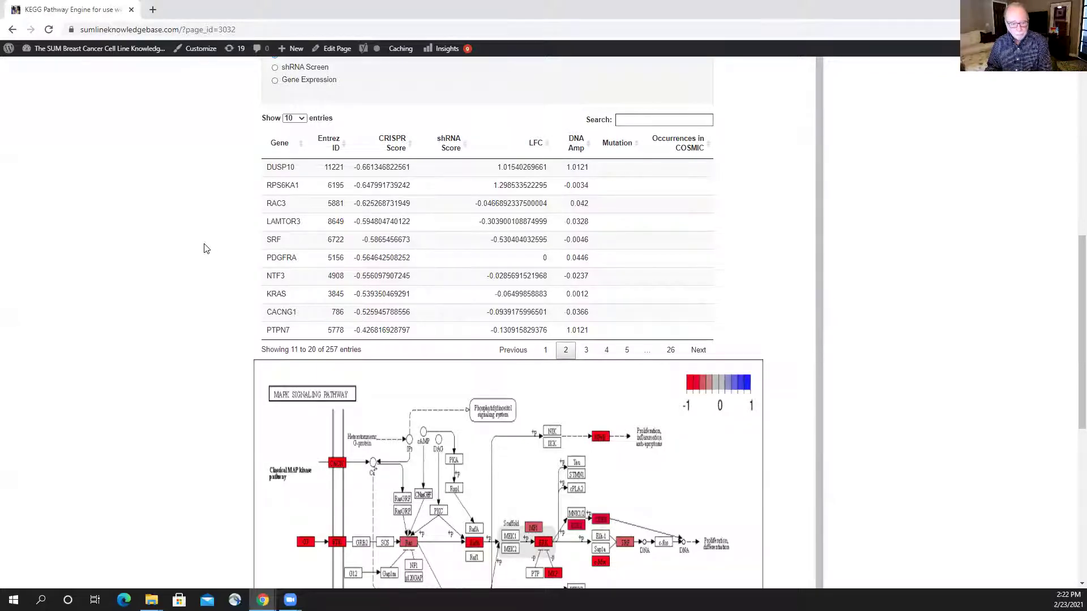
scroll(205, 248, "down", 1)
scroll(205, 249, "down", 3)
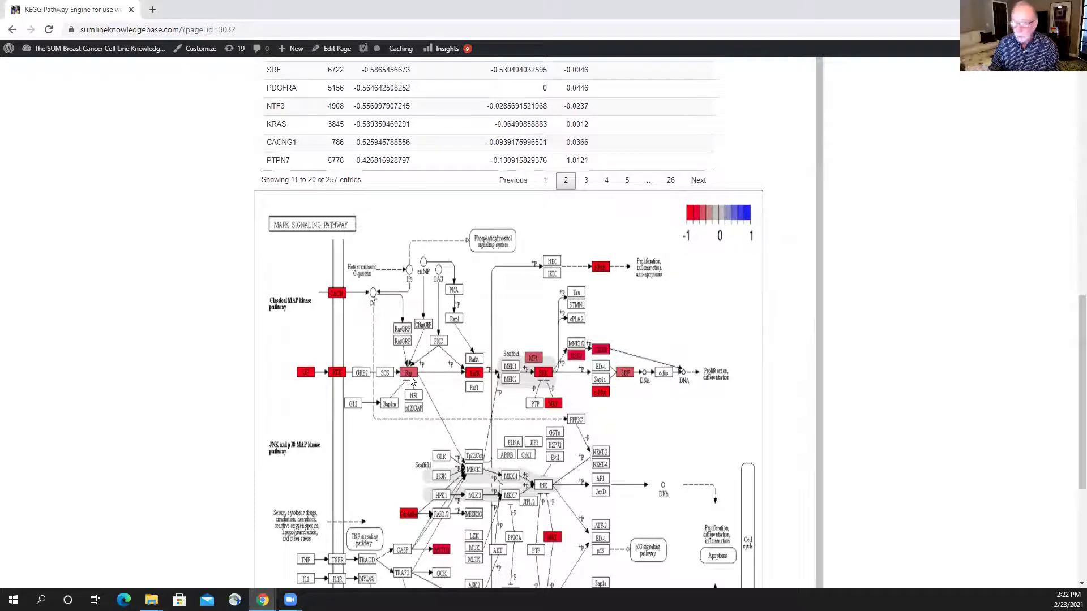
scroll(213, 332, "up", 3)
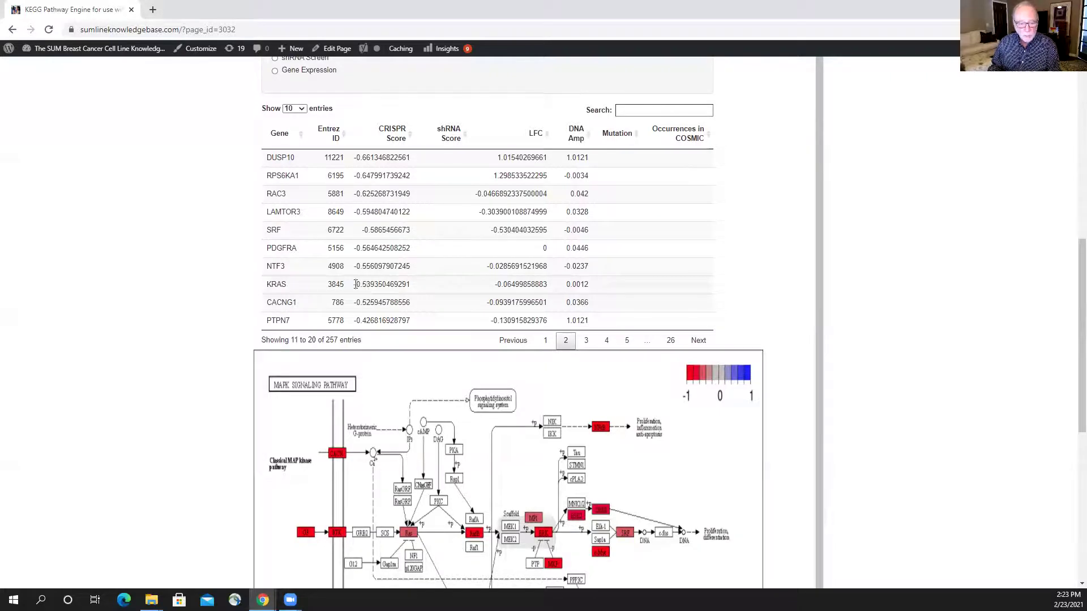
scroll(202, 261, "up", 3)
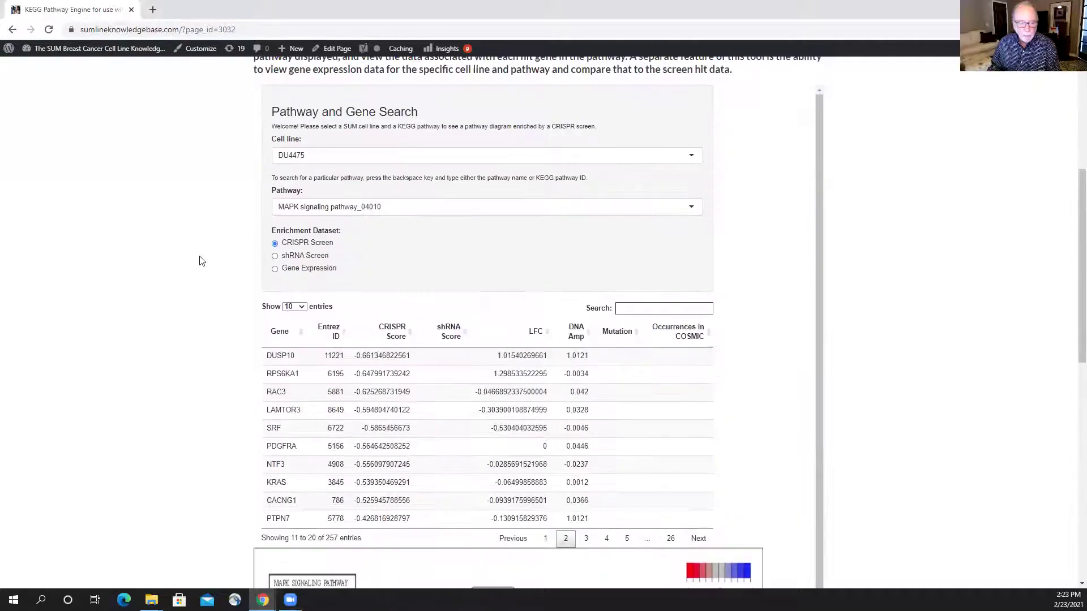
scroll(202, 261, "down", 5)
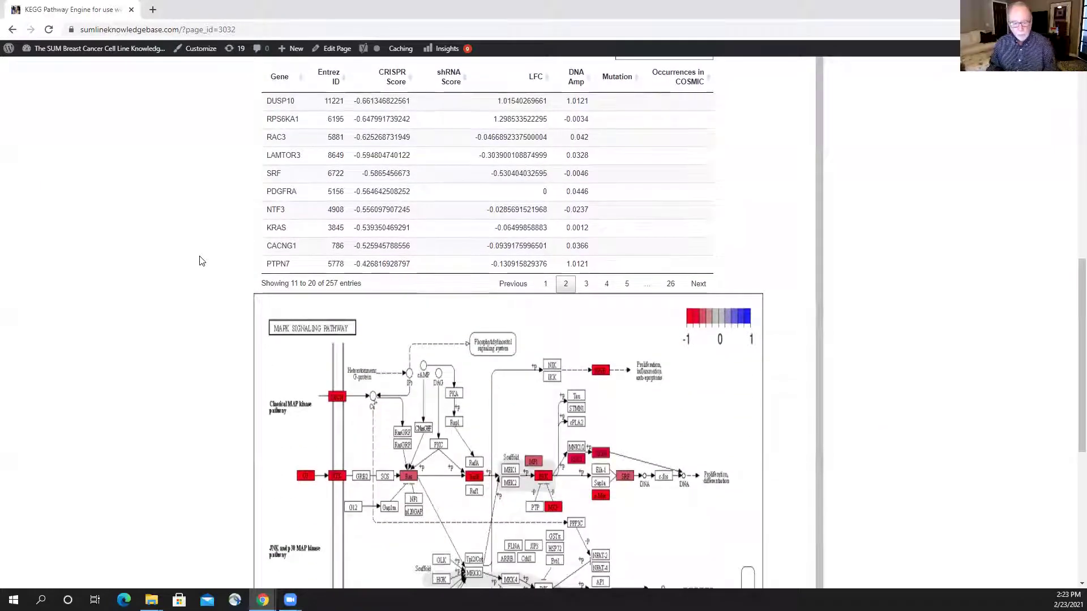
scroll(202, 261, "down", 4)
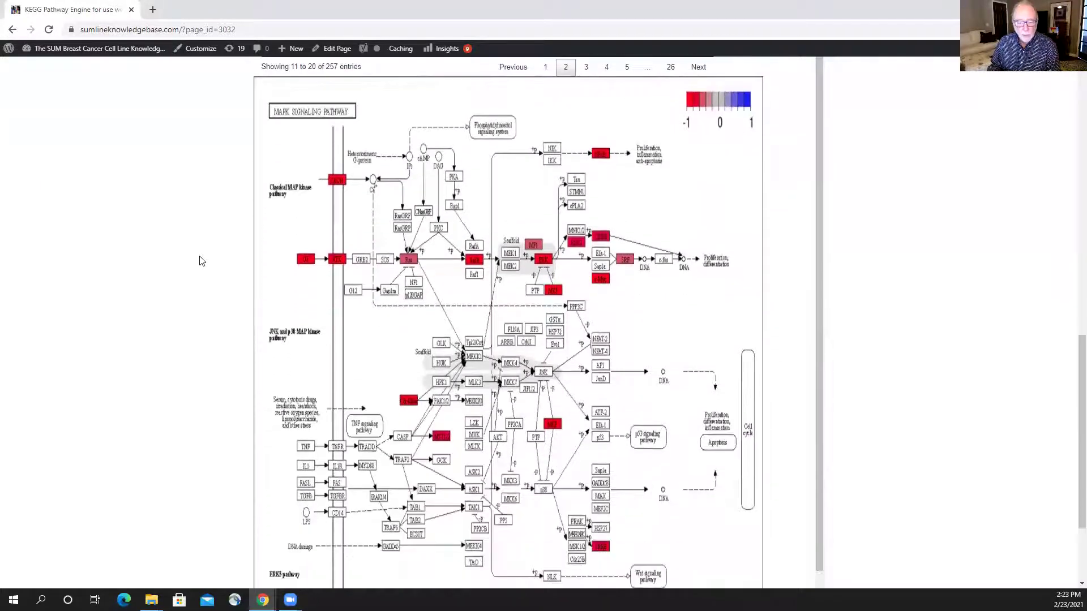
scroll(202, 261, "down", 1)
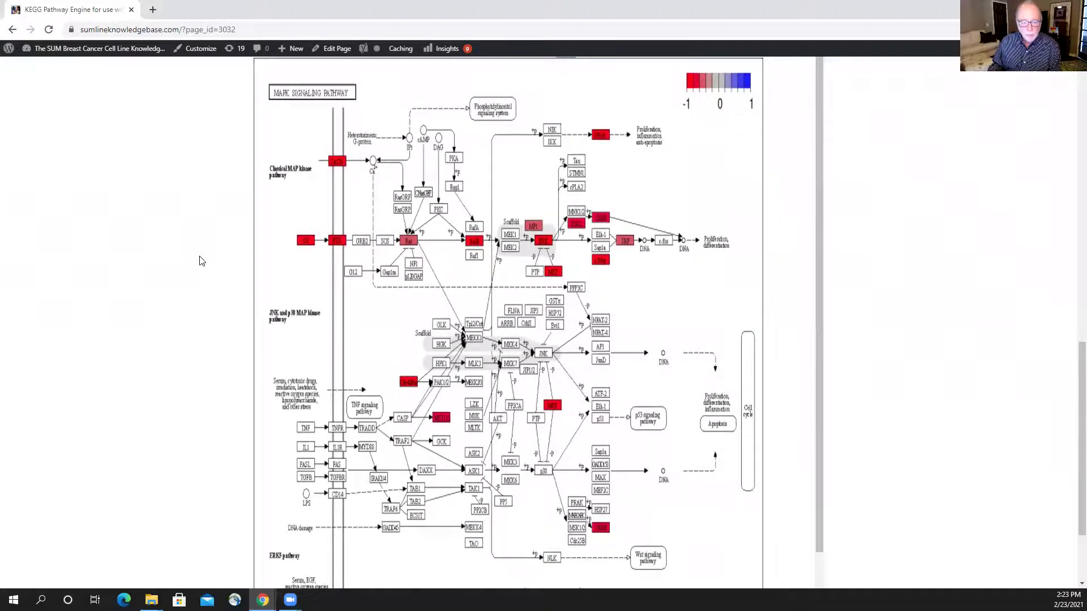
Open the SUM-line KEGG pathway engine from the data mining tools for the SUM breast cancer cell lines.
scroll(202, 261, "up", 10)
scroll(202, 261, "up", 3)
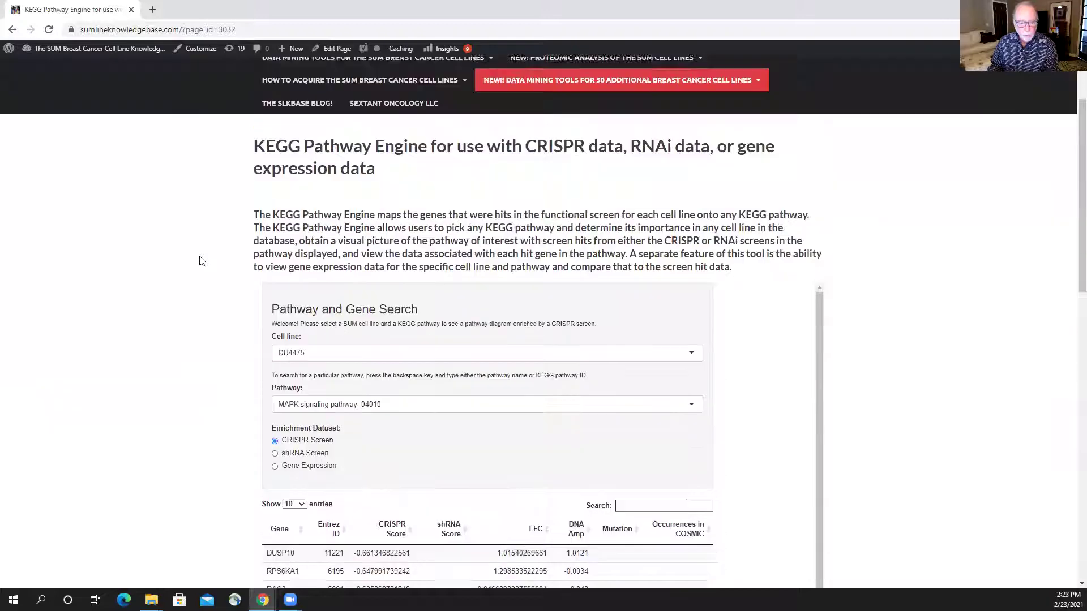
scroll(202, 261, "down", 3)
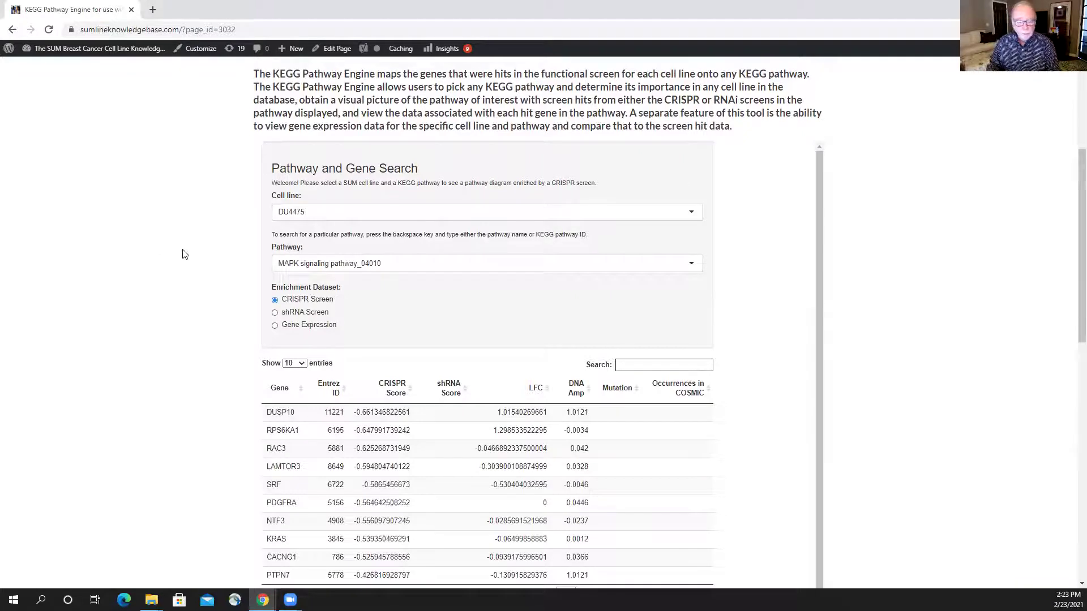
scroll(182, 254, "up", 5)
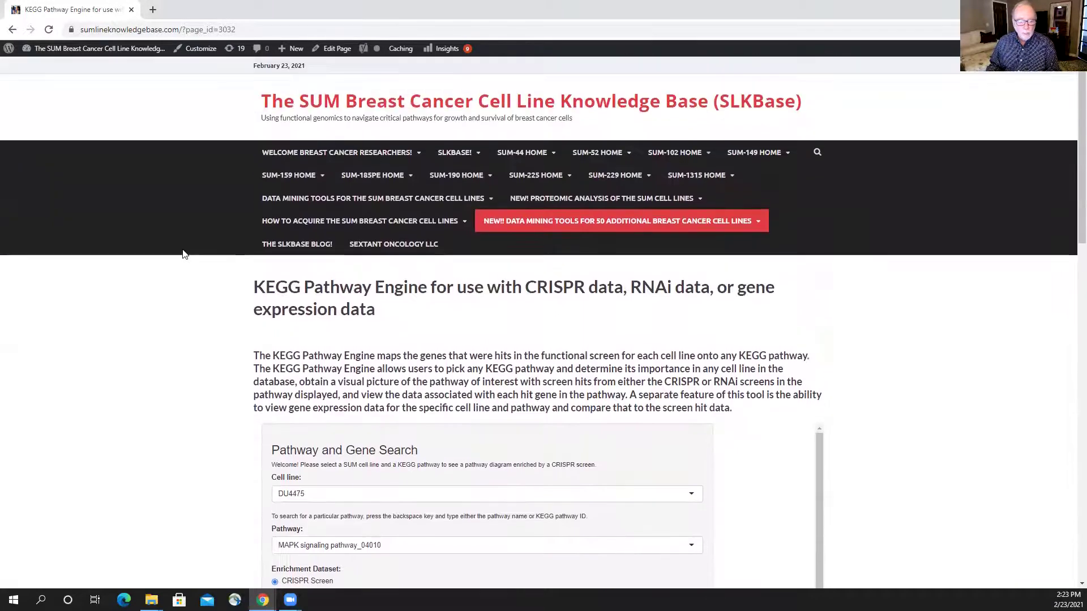
mouse_move(263, 203)
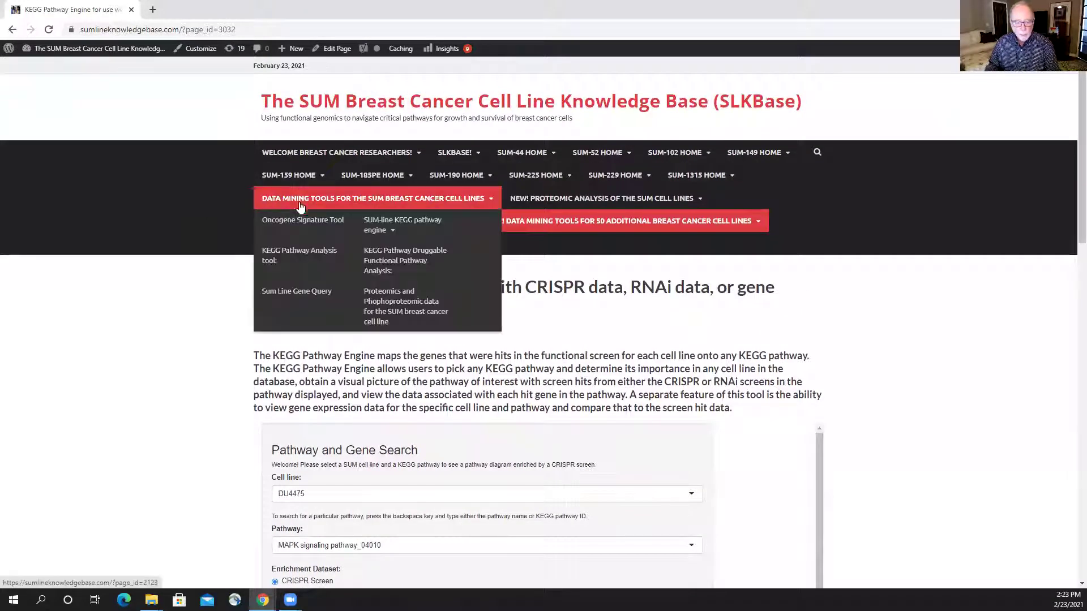
left_click(377, 229)
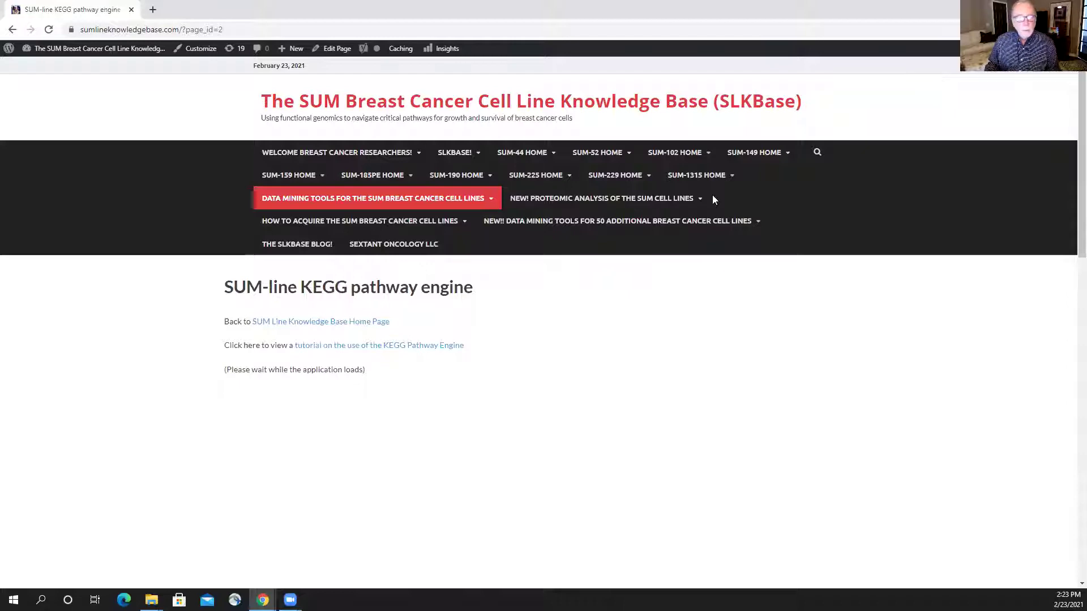
Set the pathway to ErbB signaling pathway_04012 for the SUM149 cell line.
scroll(165, 338, "down", 2)
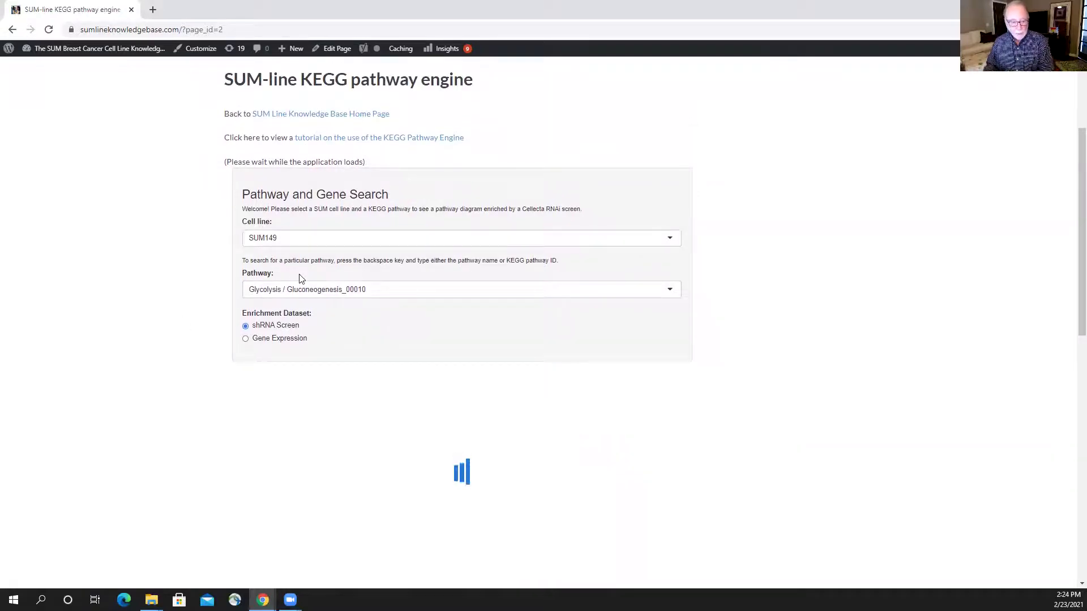
left_click(375, 290)
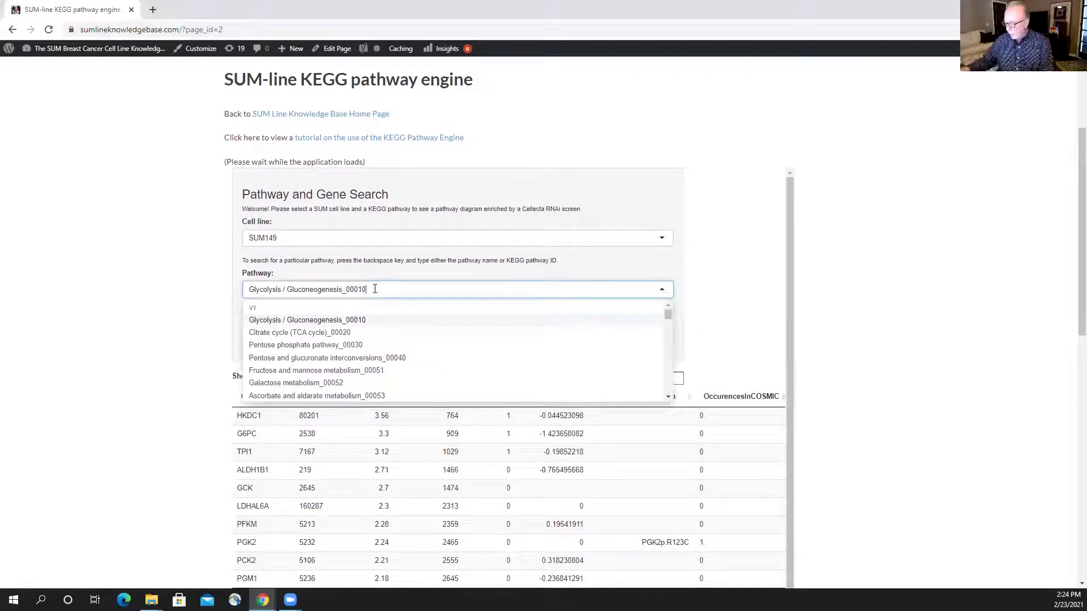
key("BackSpace")
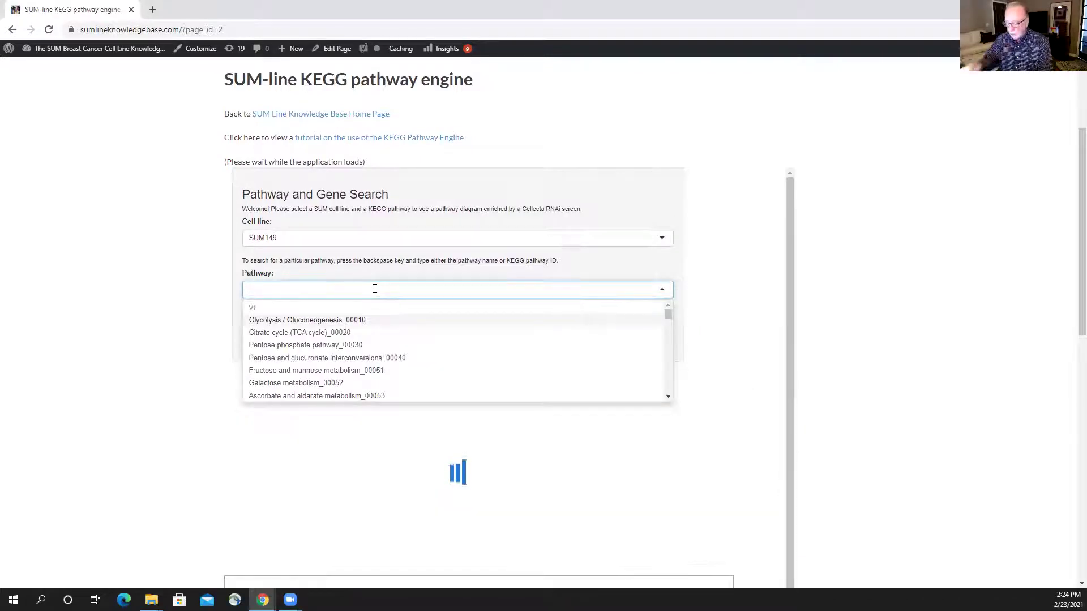
type("erb")
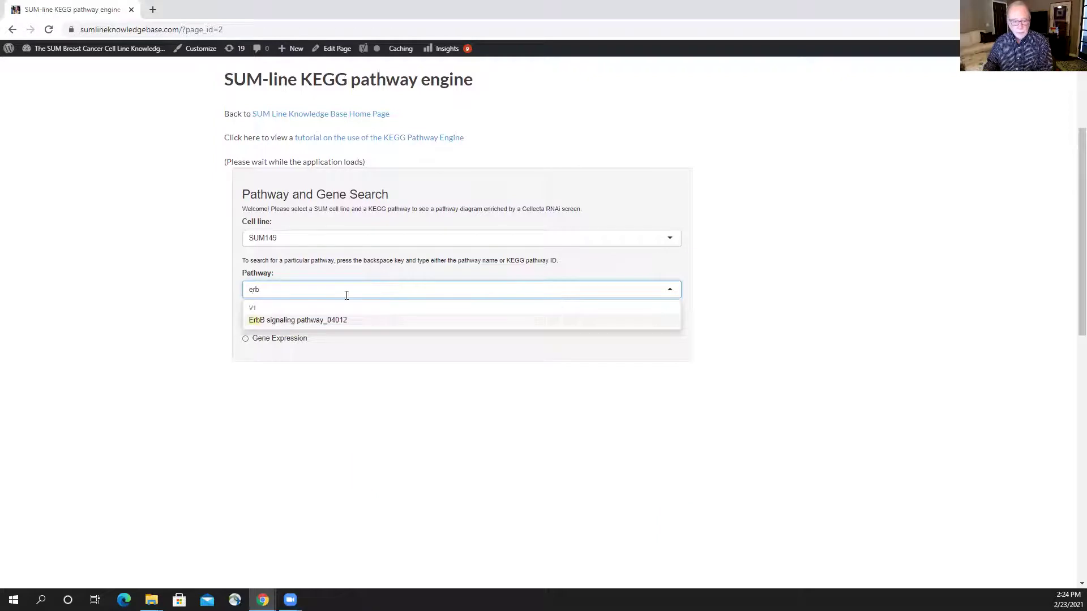
left_click(311, 321)
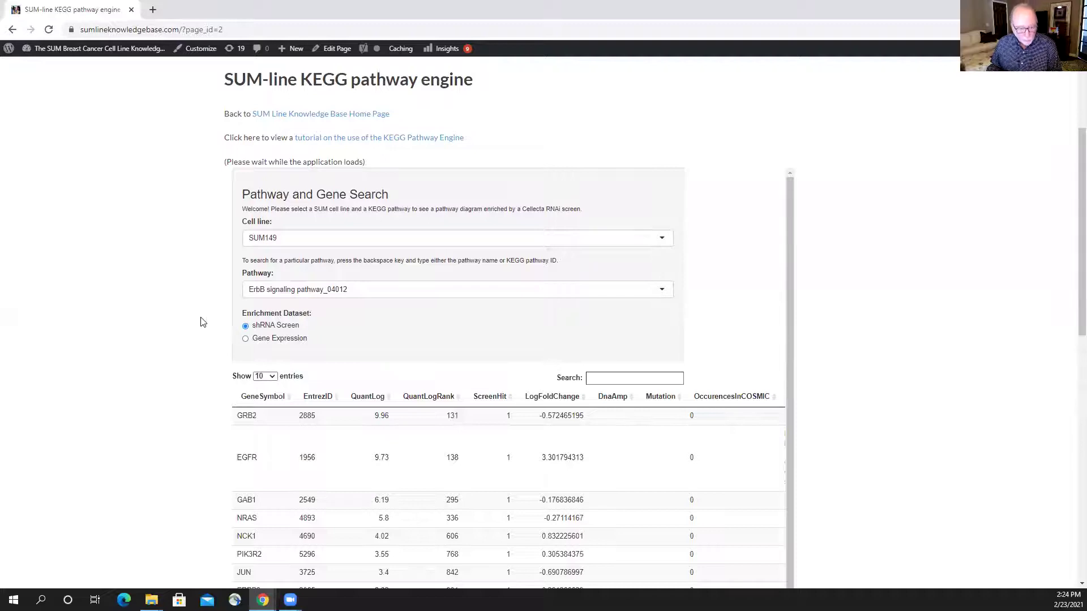
Examine the SUM149 shRNA screen hits in the gene table and on the ErbB signaling pathway diagram.
scroll(202, 322, "down", 4)
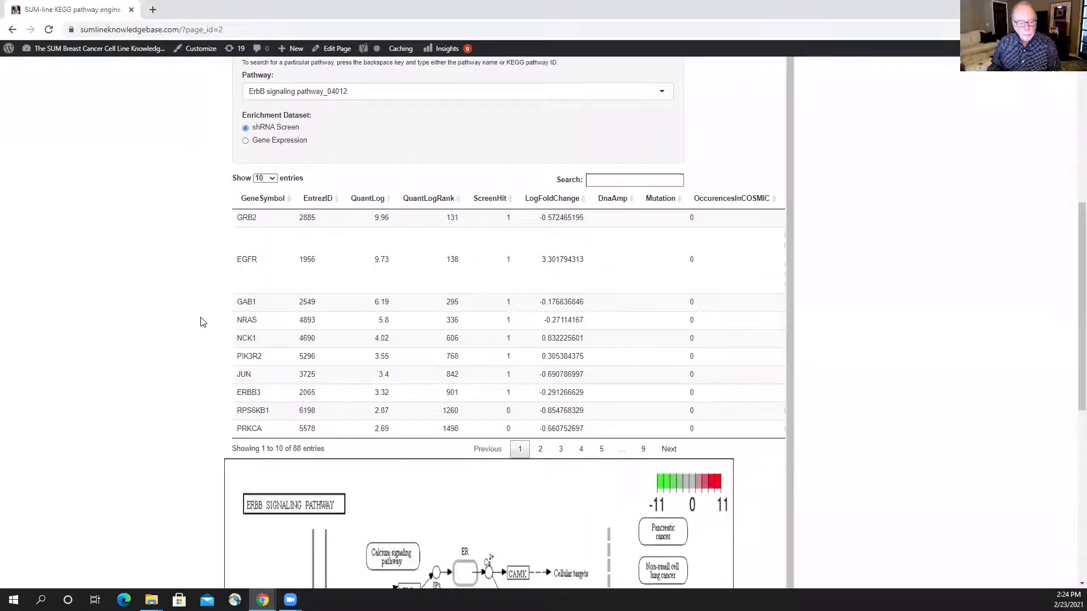
scroll(203, 322, "down", 7)
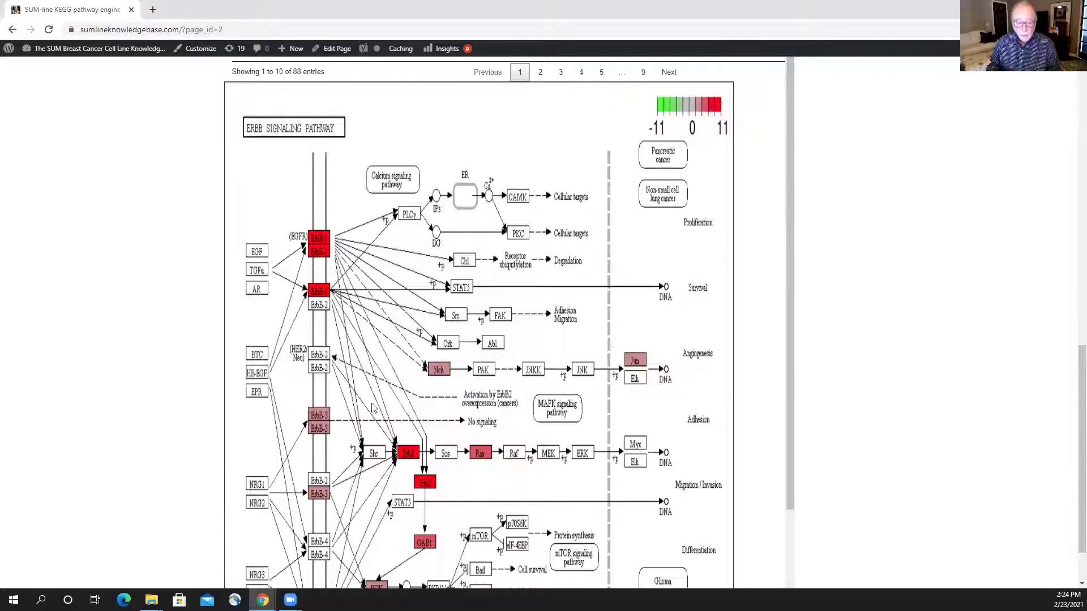
scroll(420, 478, "down", 1)
scroll(418, 473, "down", 1)
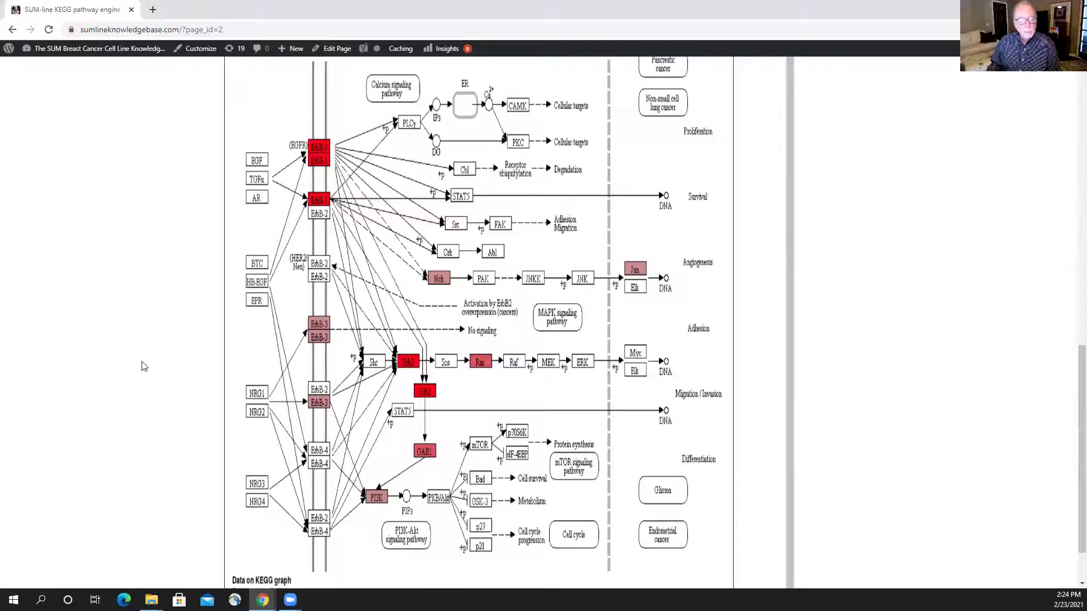
scroll(143, 366, "up", 7)
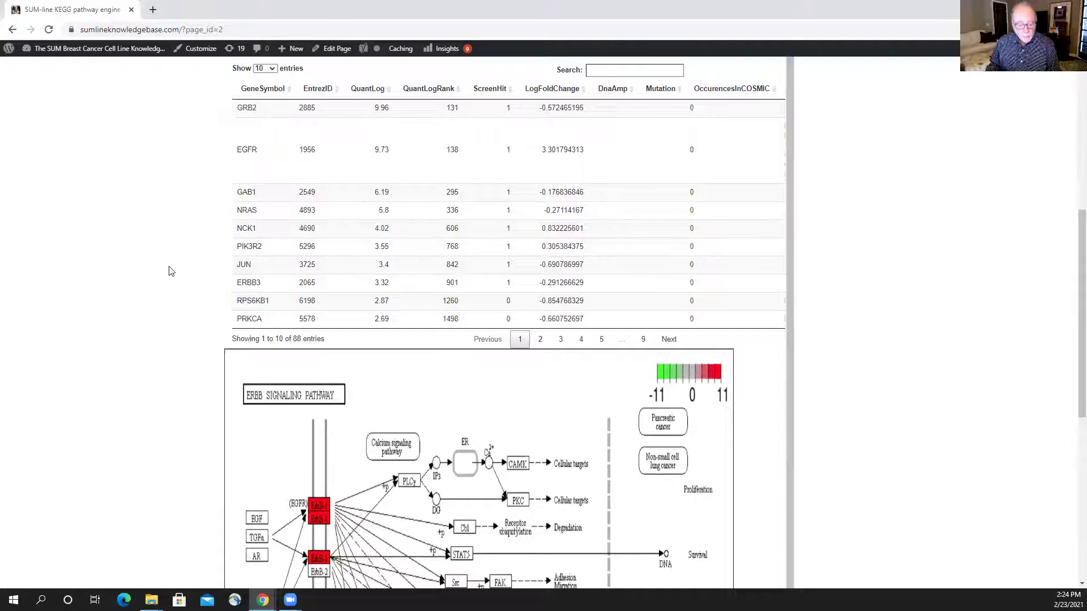
Review the SUM149 shRNA screen scores on pages 2 and 3 of the gene table against the ErbB pathway diagram.
scroll(171, 271, "down", 4)
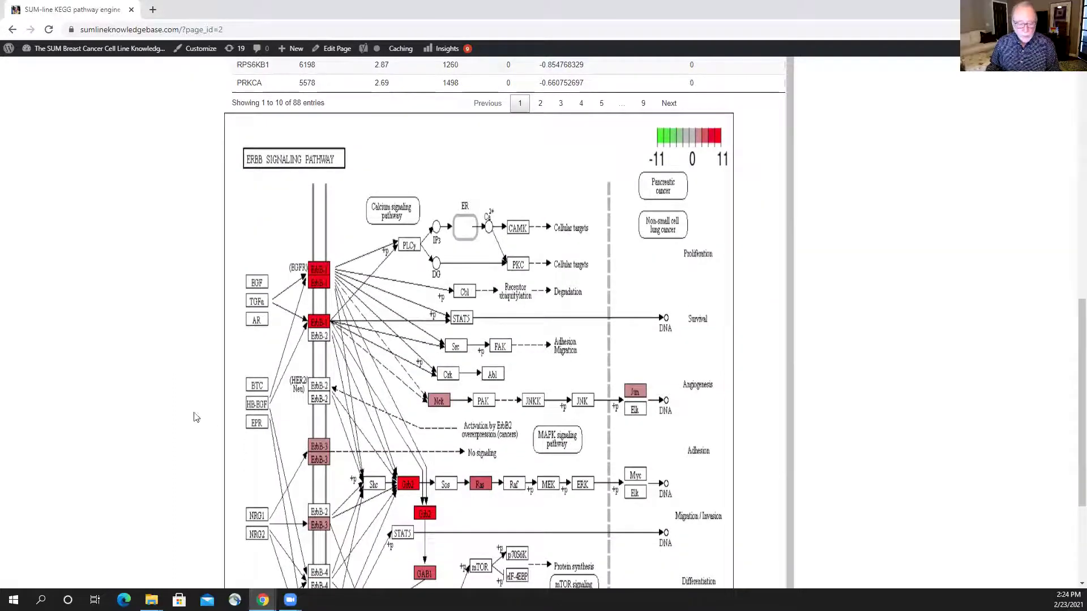
scroll(141, 400, "up", 5)
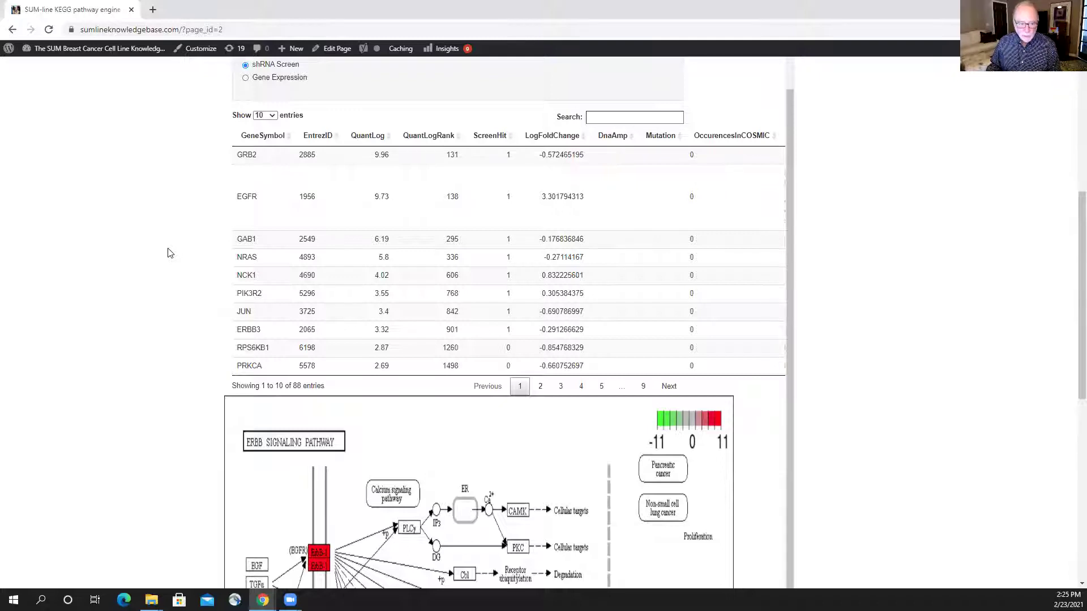
scroll(170, 253, "up", 3)
scroll(170, 253, "down", 2)
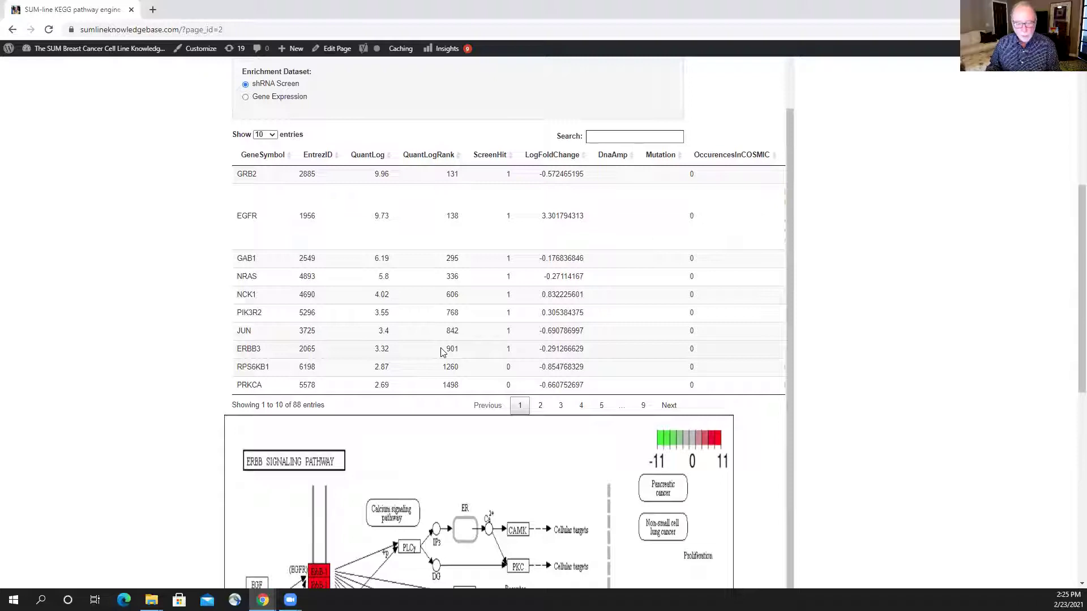
left_click(540, 407)
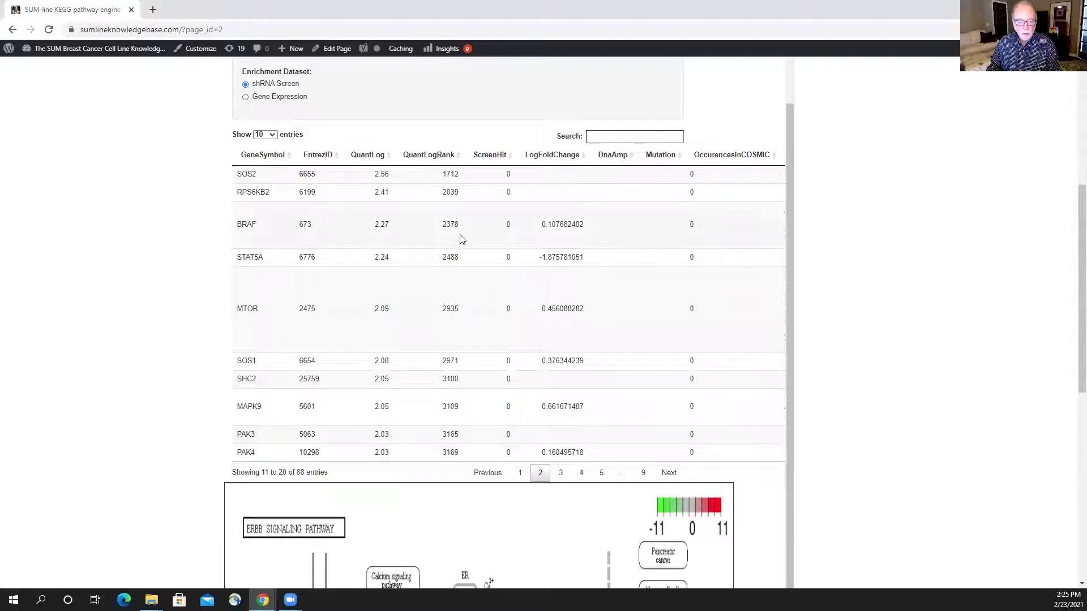
left_click(560, 478)
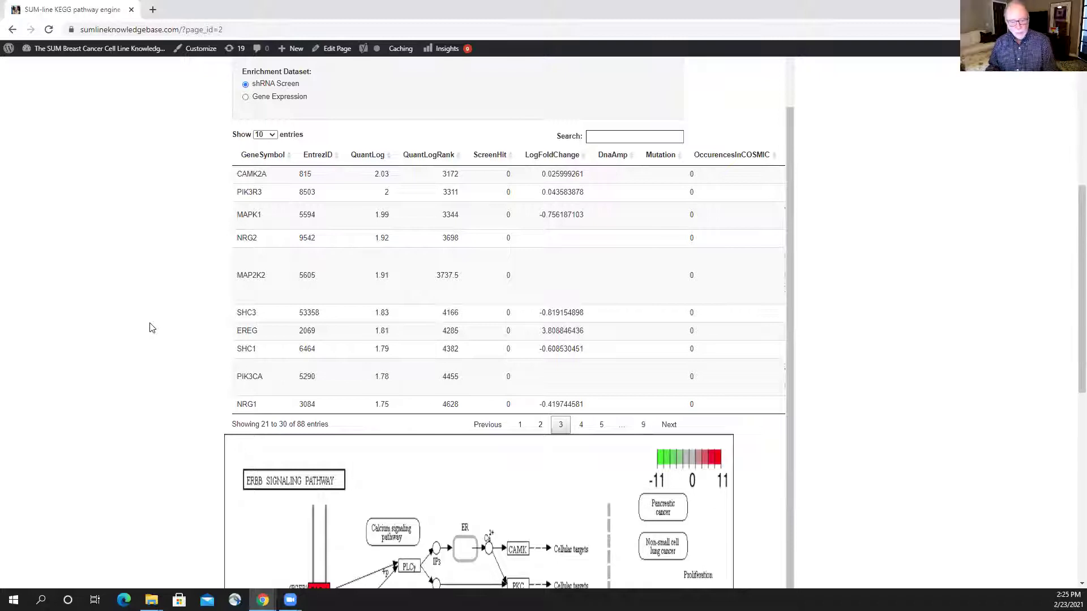
scroll(151, 328, "down", 6)
Set the enrichment dataset to Gene Expression and review the expression coloring on the ErbB signaling pathway diagram.
scroll(151, 328, "up", 7)
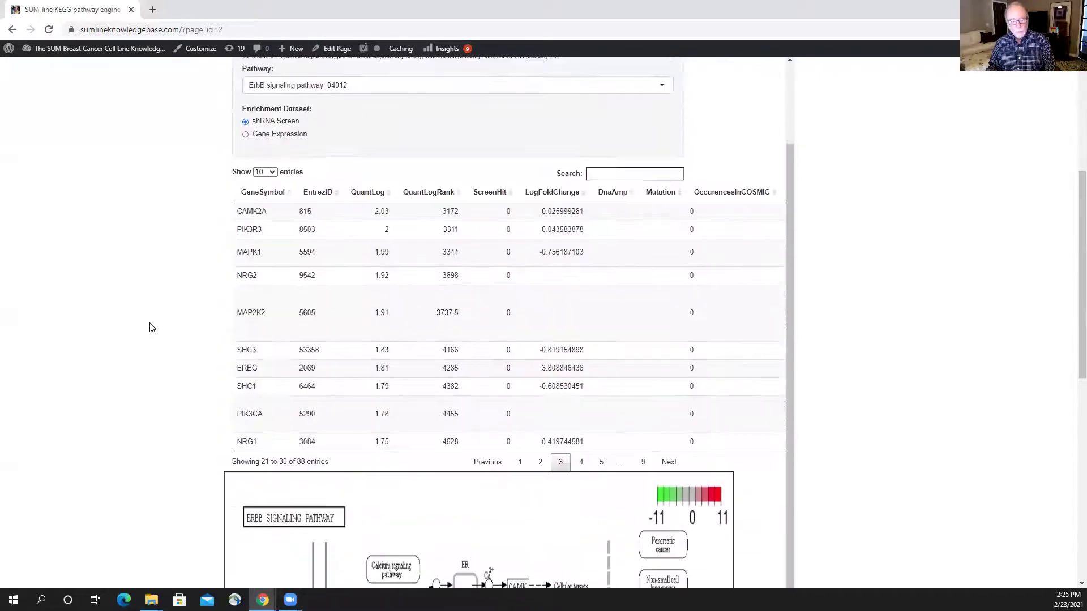
scroll(152, 329, "up", 4)
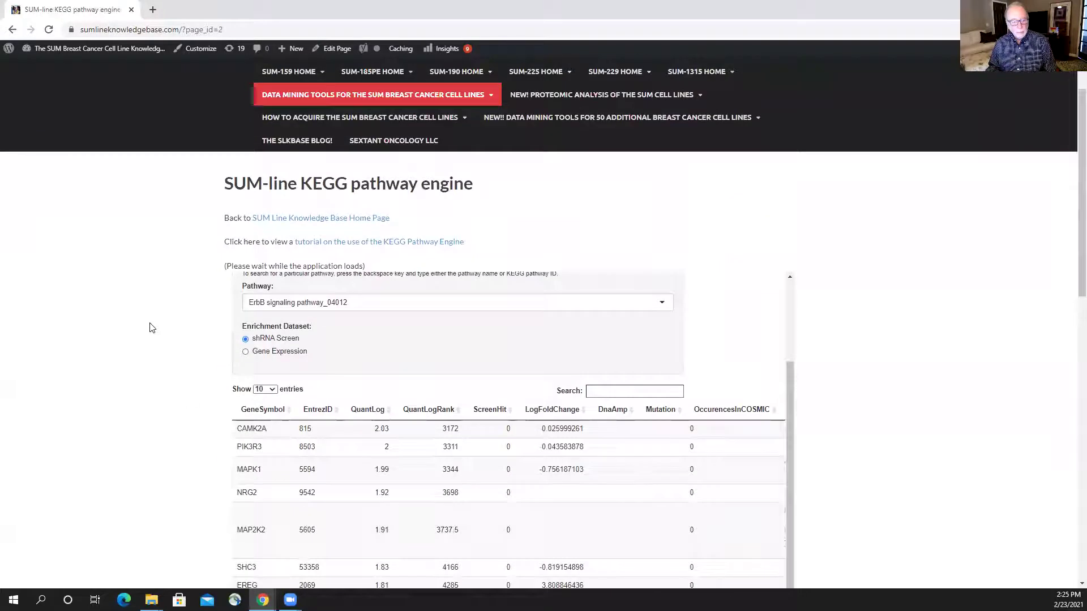
left_click(246, 354)
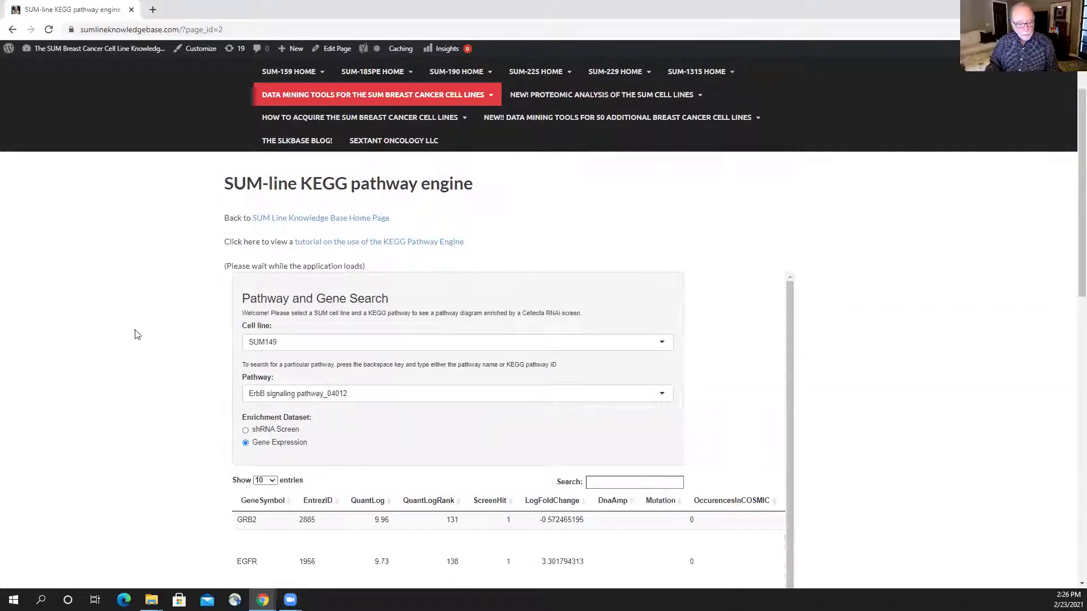
scroll(136, 332, "down", 4)
scroll(136, 332, "down", 7)
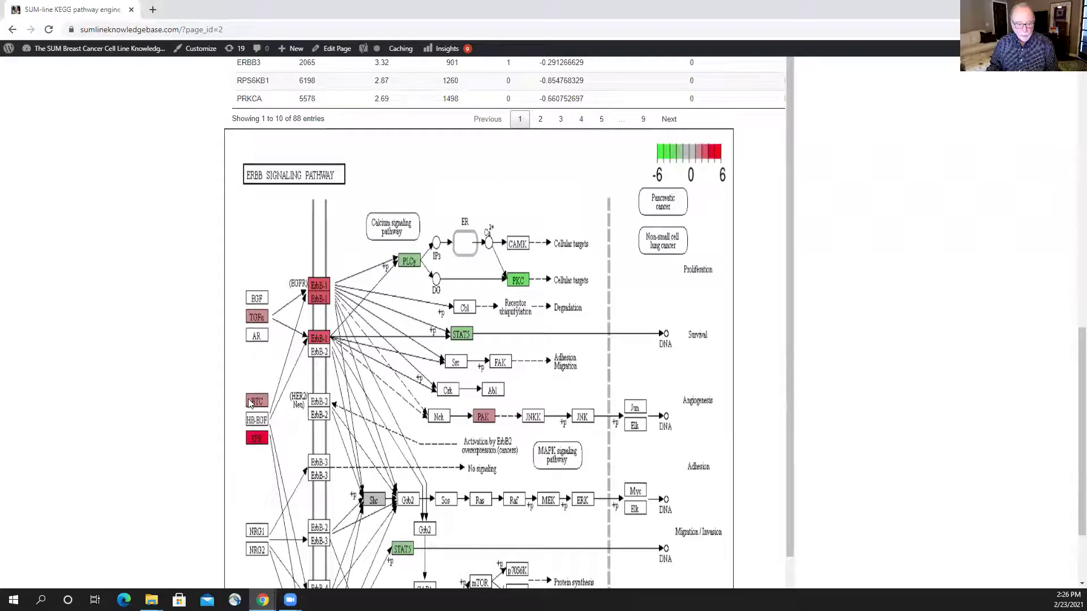
scroll(190, 387, "down", 1)
scroll(191, 391, "down", 2)
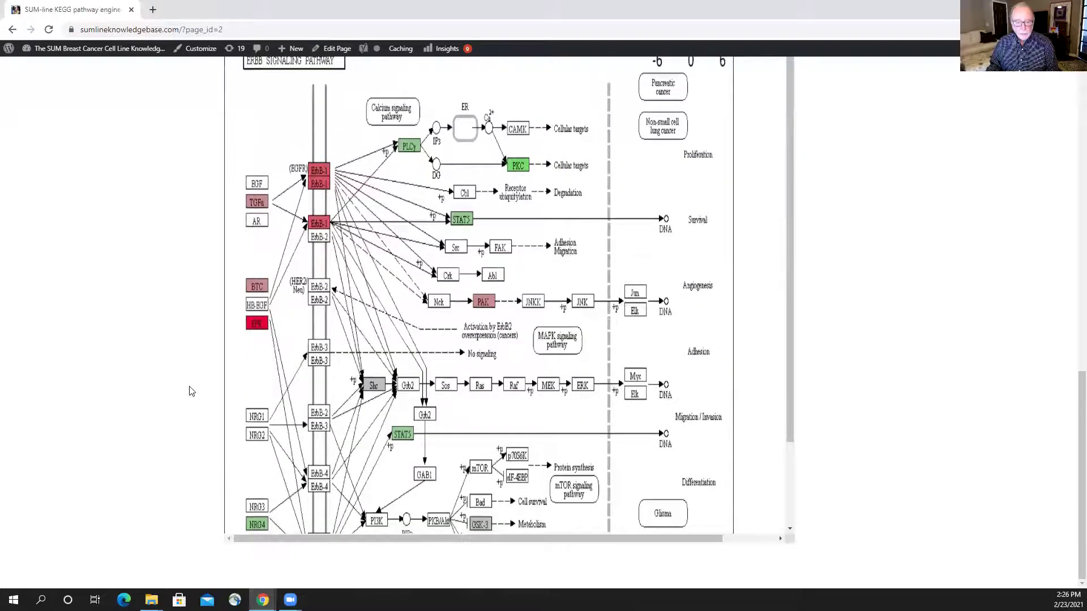
scroll(191, 391, "up", 7)
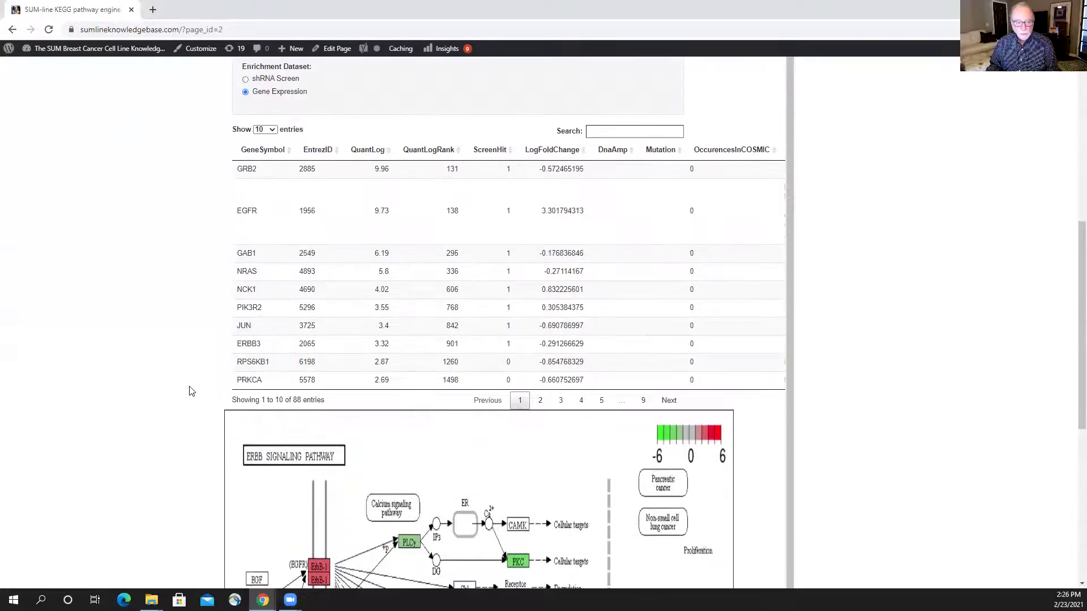
scroll(191, 392, "up", 1)
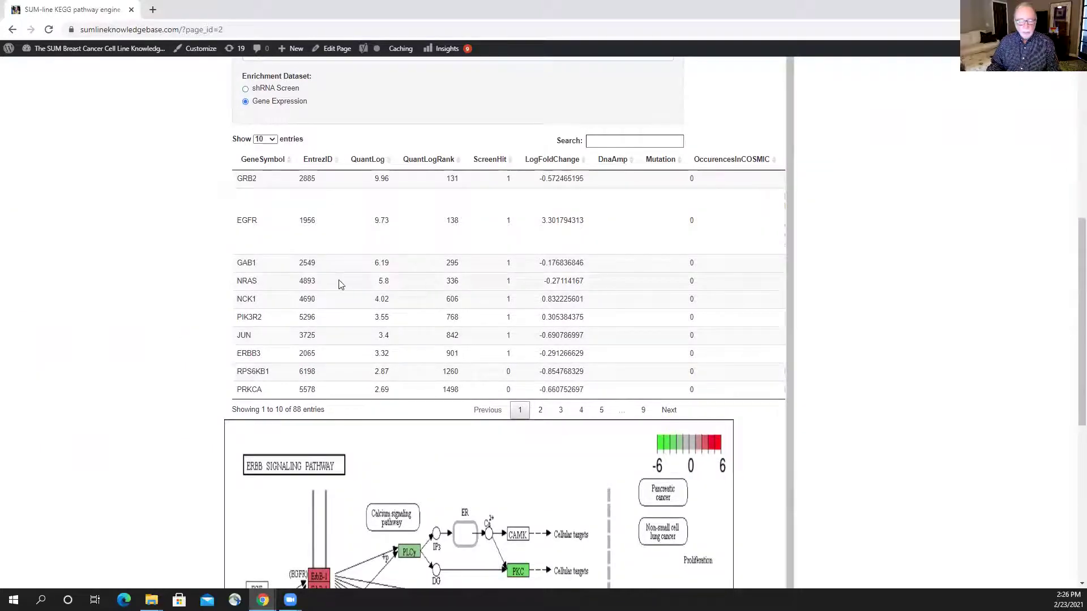
scroll(164, 284, "up", 6)
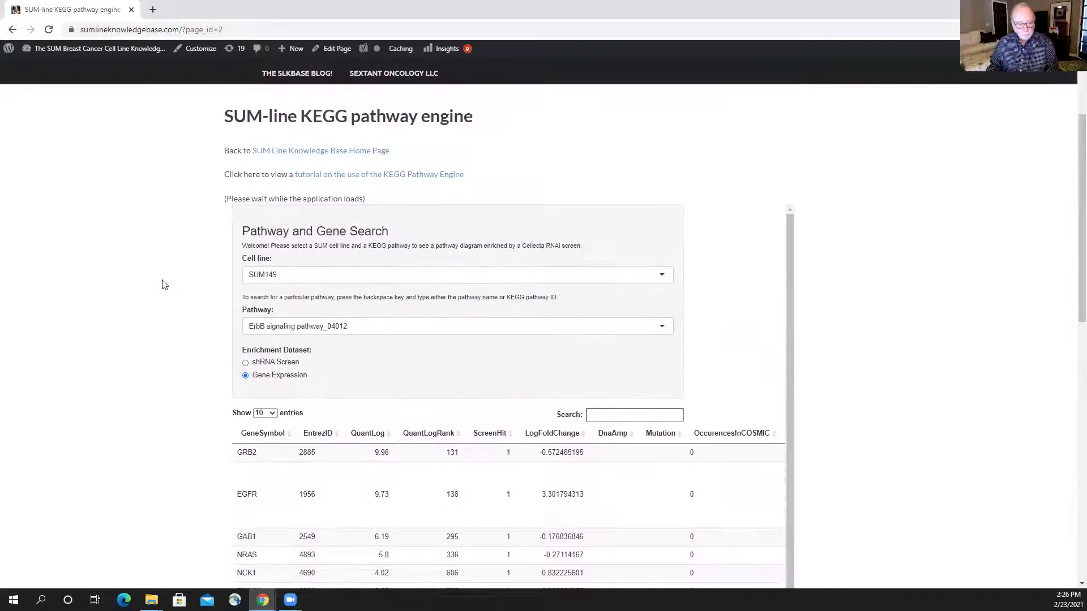
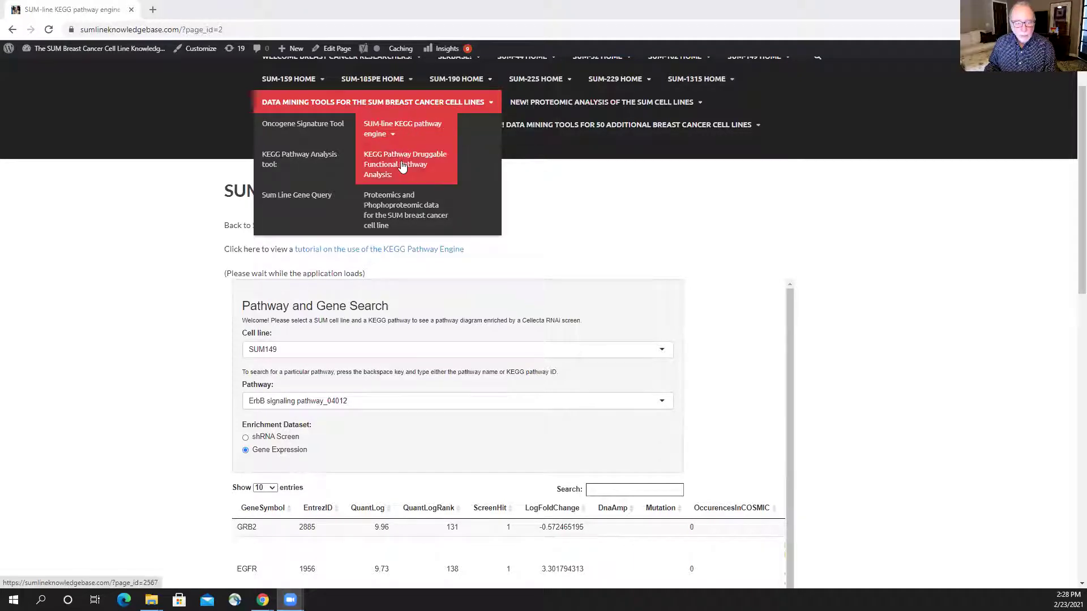
Open the KEGG Pathway Analysis tool from the data mining tools for the SUM breast cancer cell lines.
left_click(308, 159)
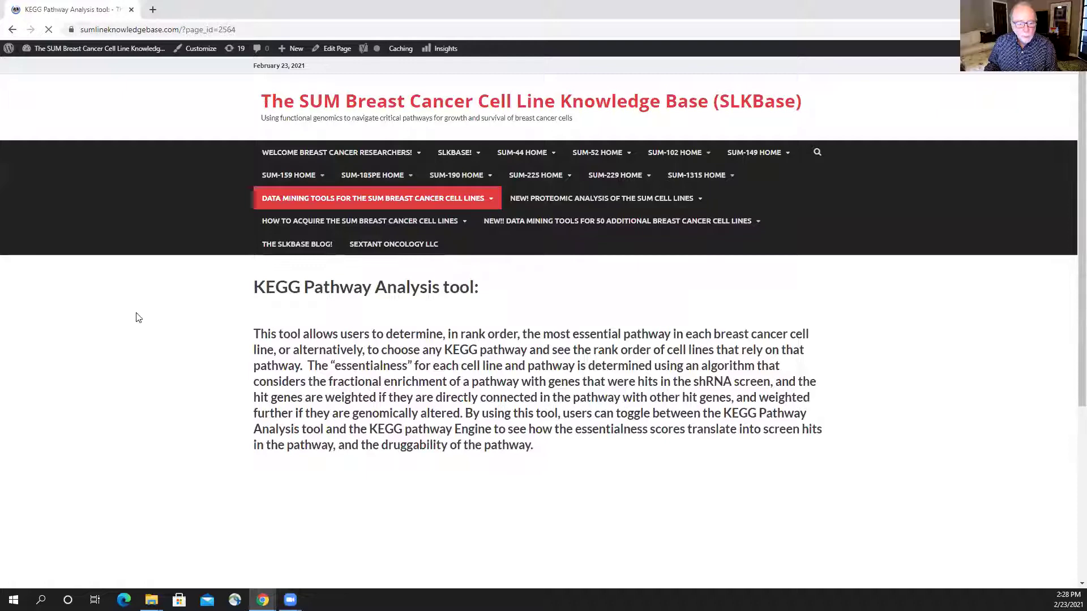
scroll(138, 317, "down", 2)
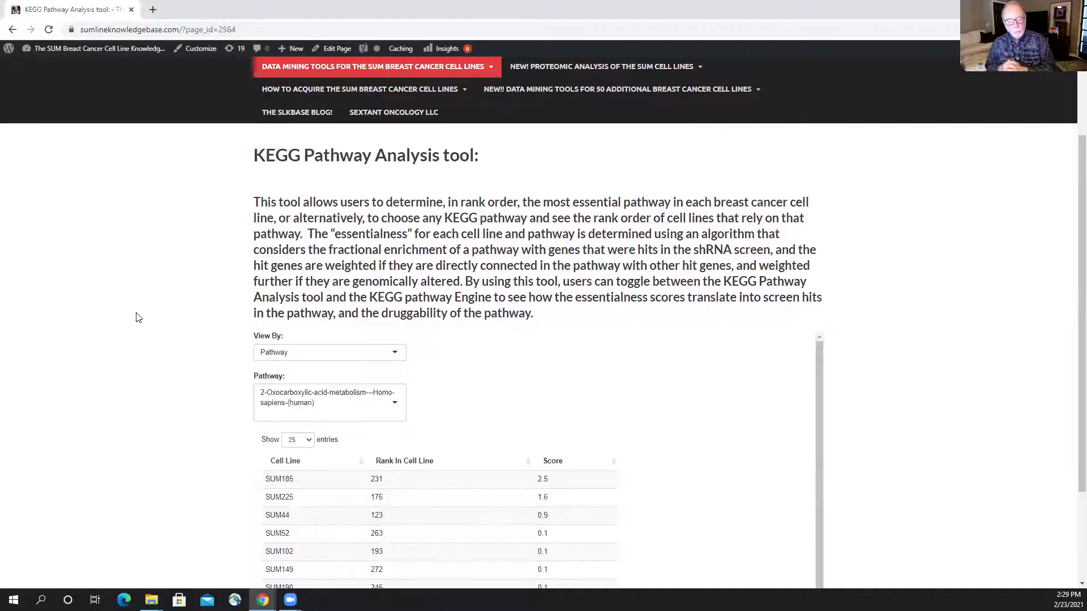
scroll(136, 317, "down", 2)
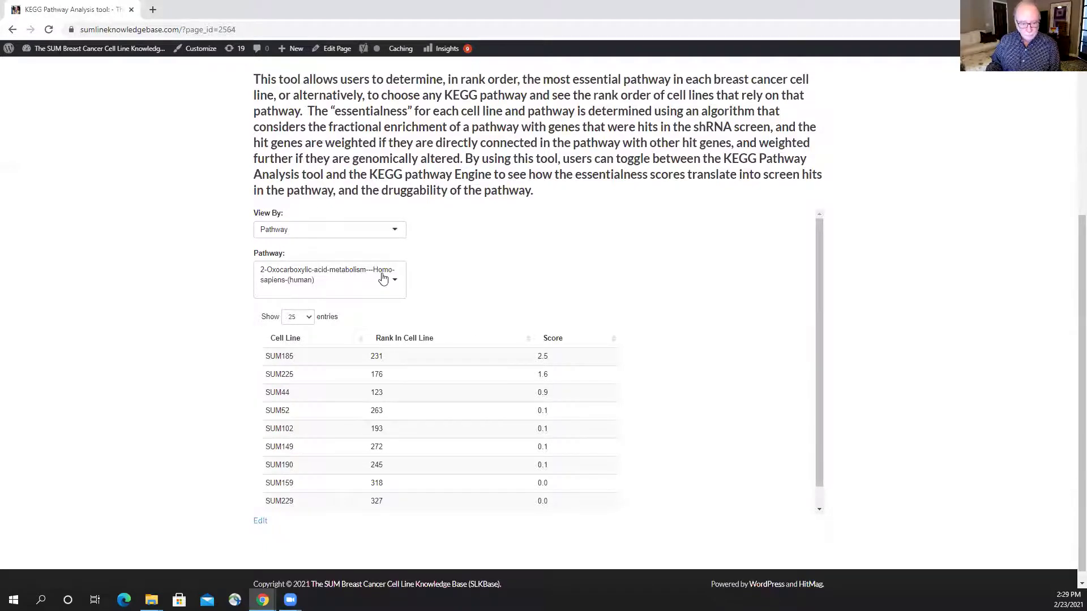
Rank the cell lines for the Hippo-signaling-pathway---Homo-sapiens-(human) pathway.
left_click(394, 286)
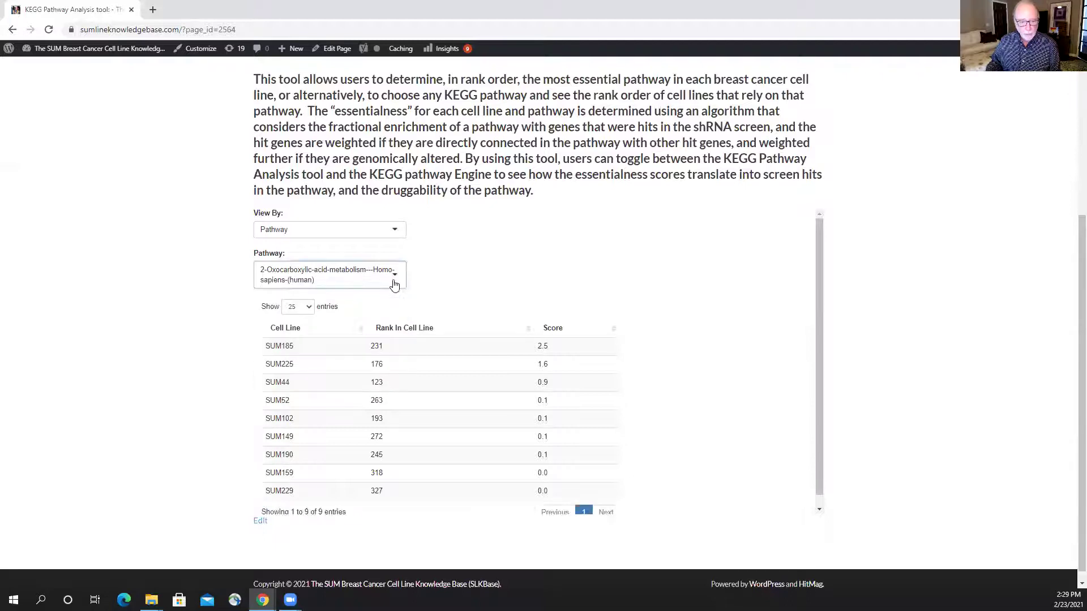
left_click(394, 285)
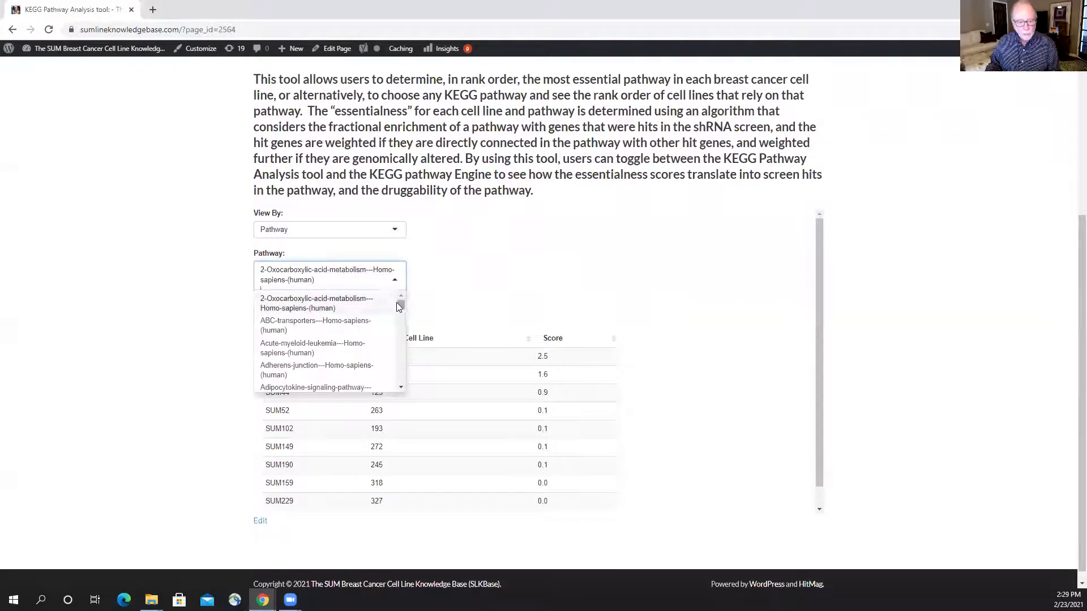
left_click_drag(403, 307, 398, 337)
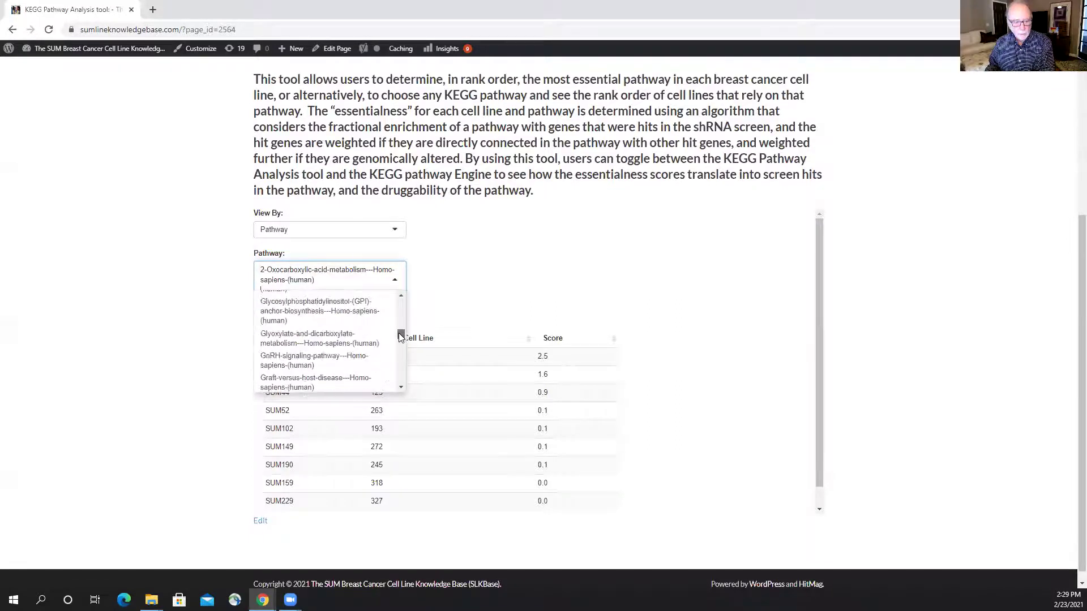
left_click(398, 388)
left_click(400, 389)
left_click(400, 389)
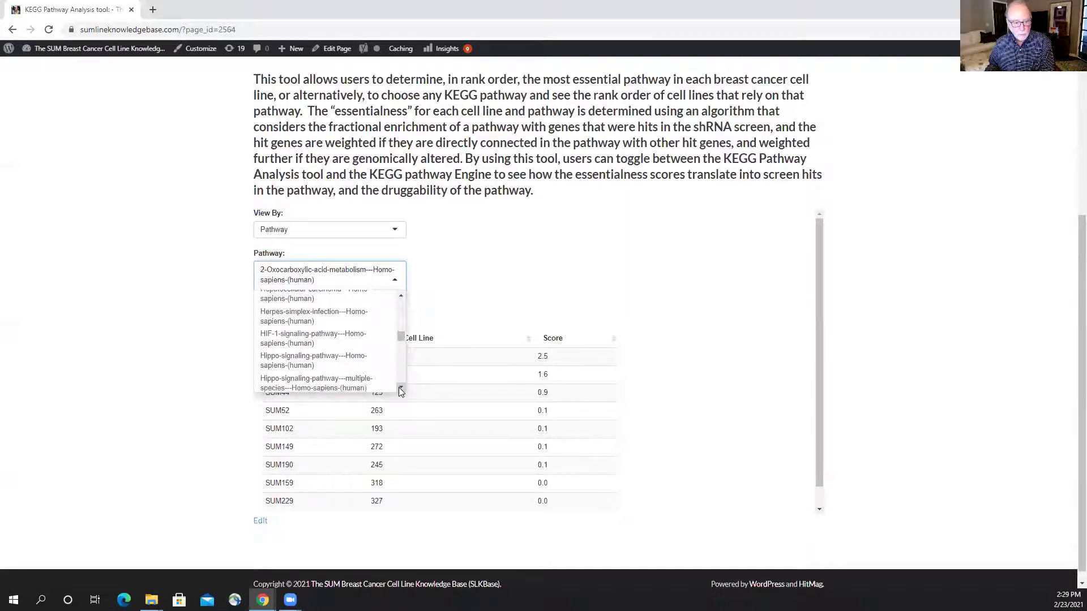
left_click(335, 366)
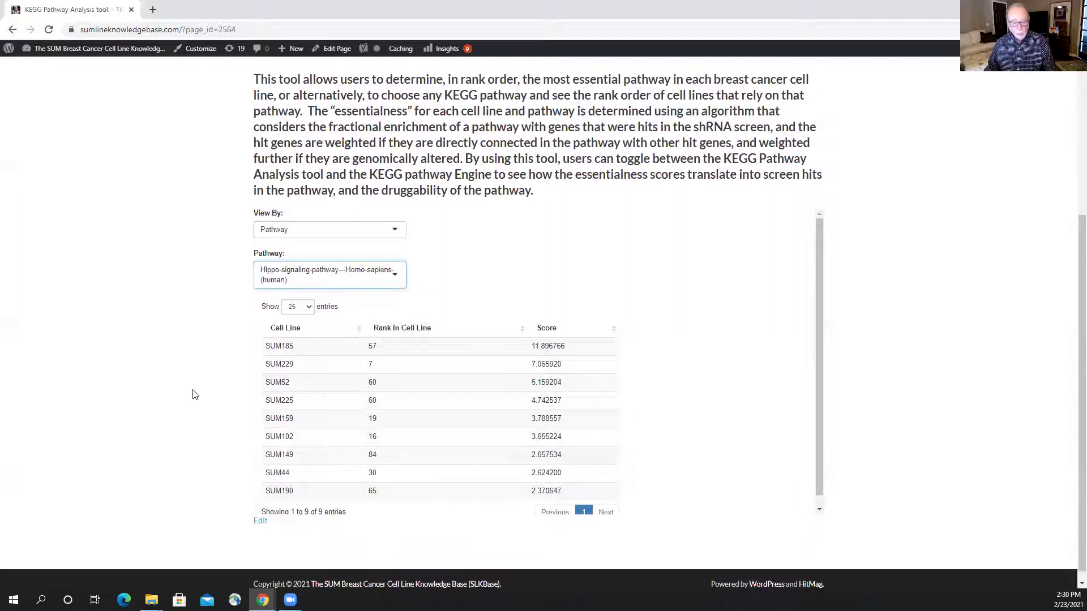
Return to the SUM-line KEGG pathway engine among the data mining tools for the SUM cell lines.
scroll(193, 394, "up", 4)
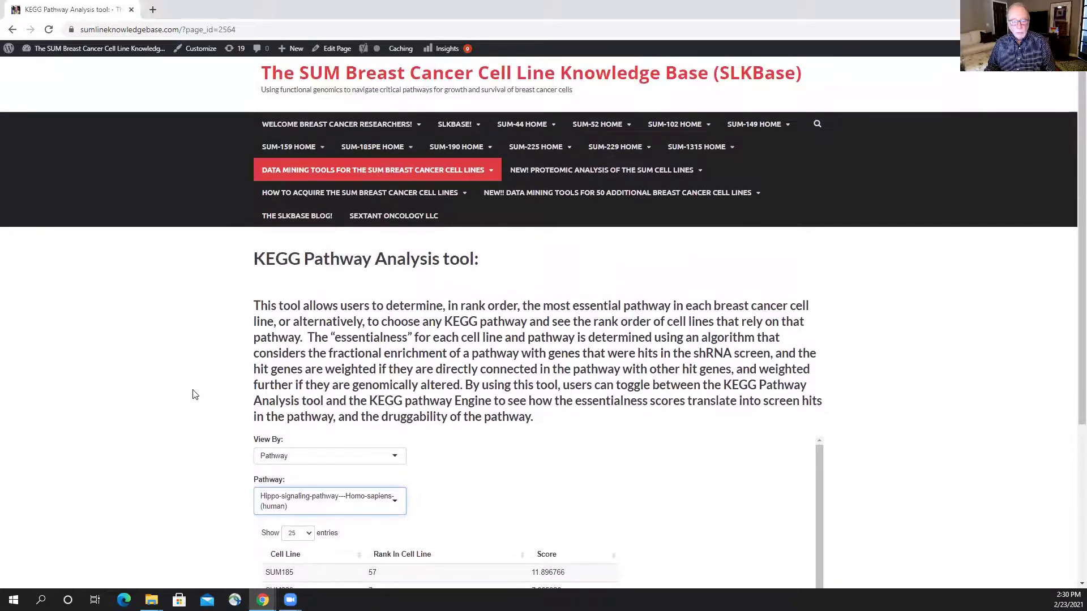
mouse_move(299, 172)
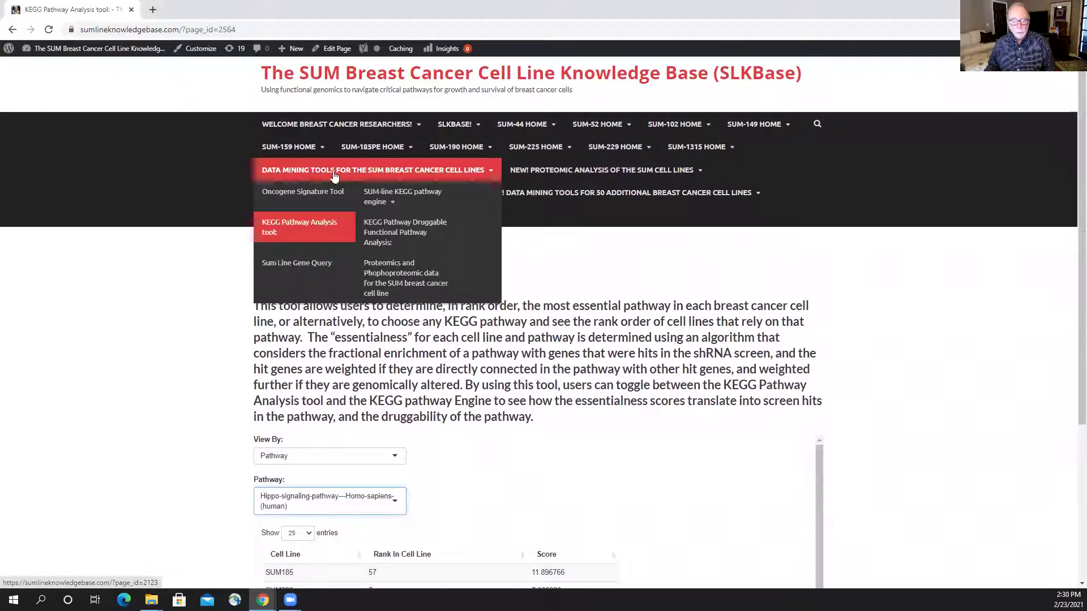
left_click(376, 196)
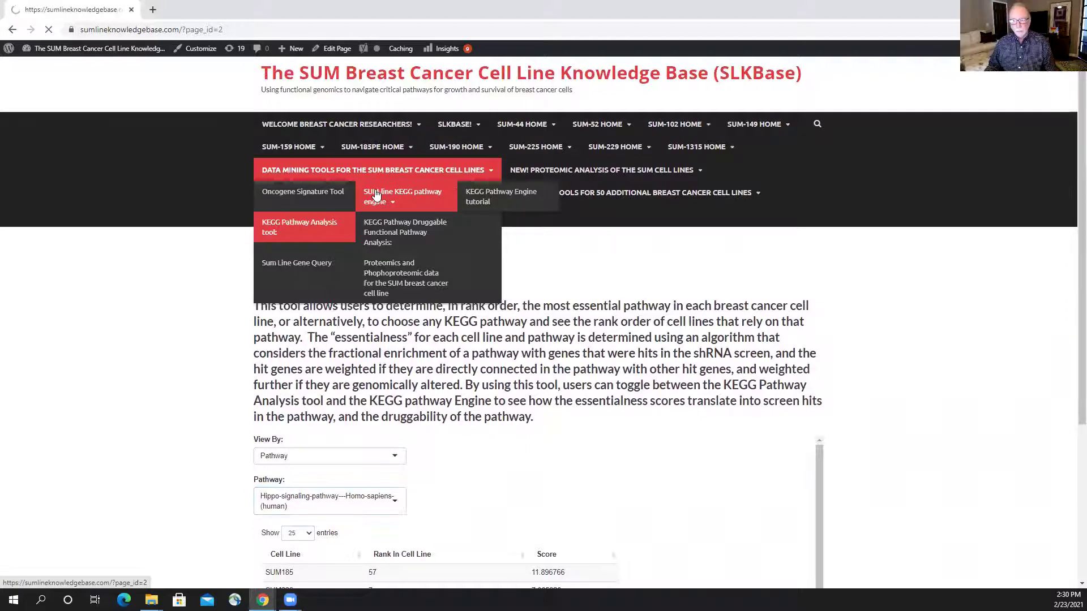
scroll(158, 366, "down", 2)
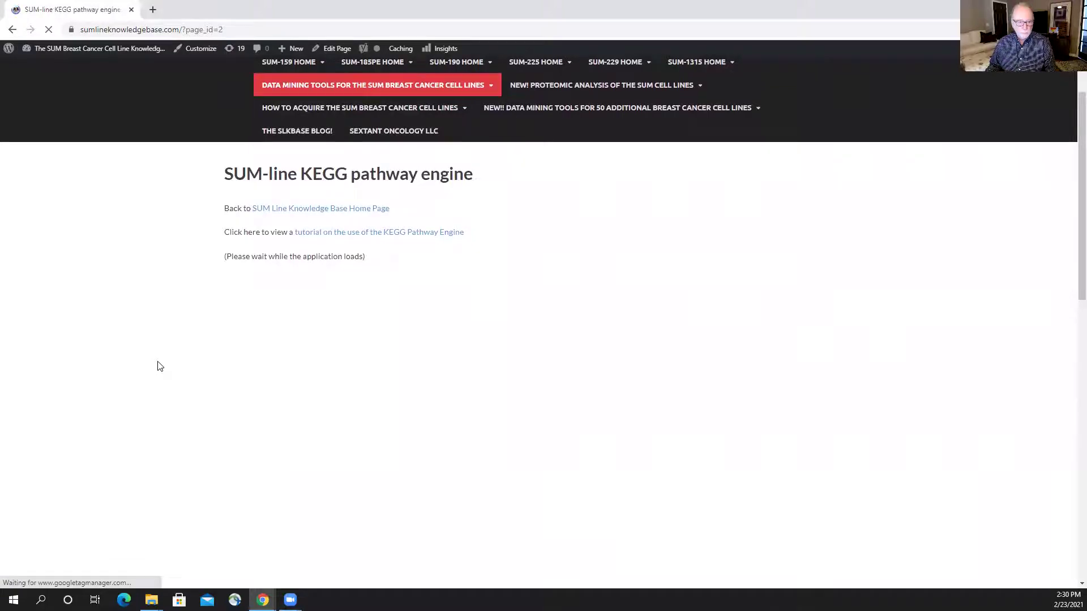
scroll(158, 366, "down", 1)
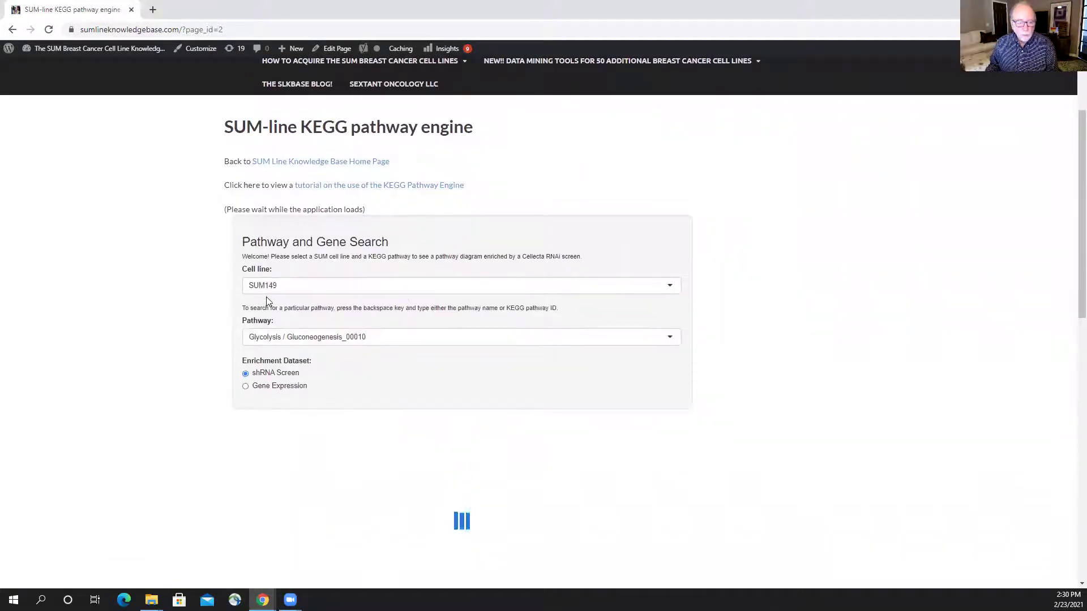
Display the Hippo signaling pathway_04390 diagram with the shRNA screen hits for the SUM185 cell line.
left_click(283, 286)
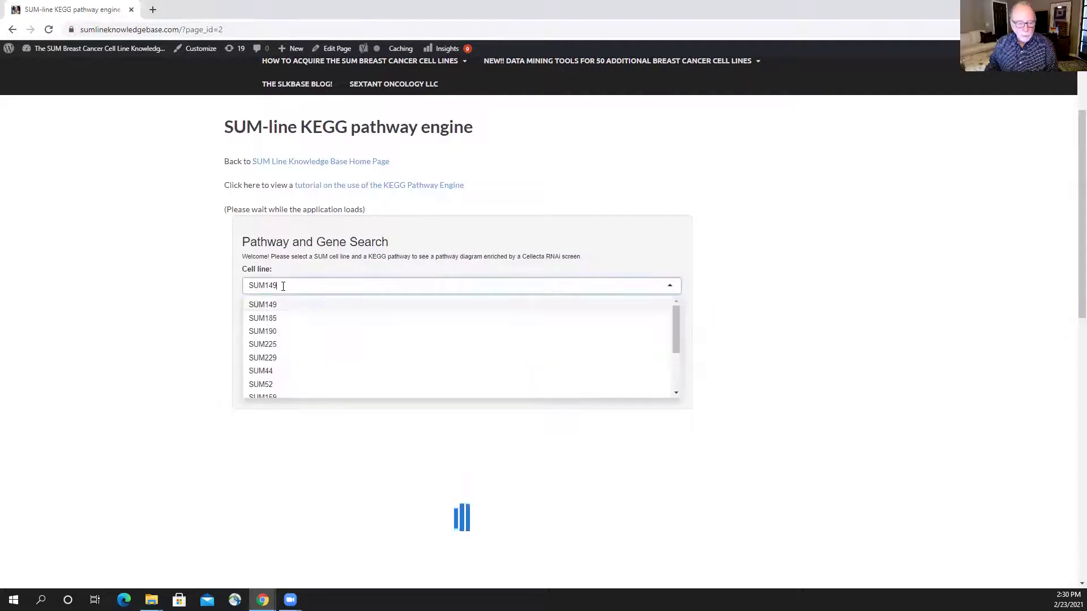
left_click(278, 319)
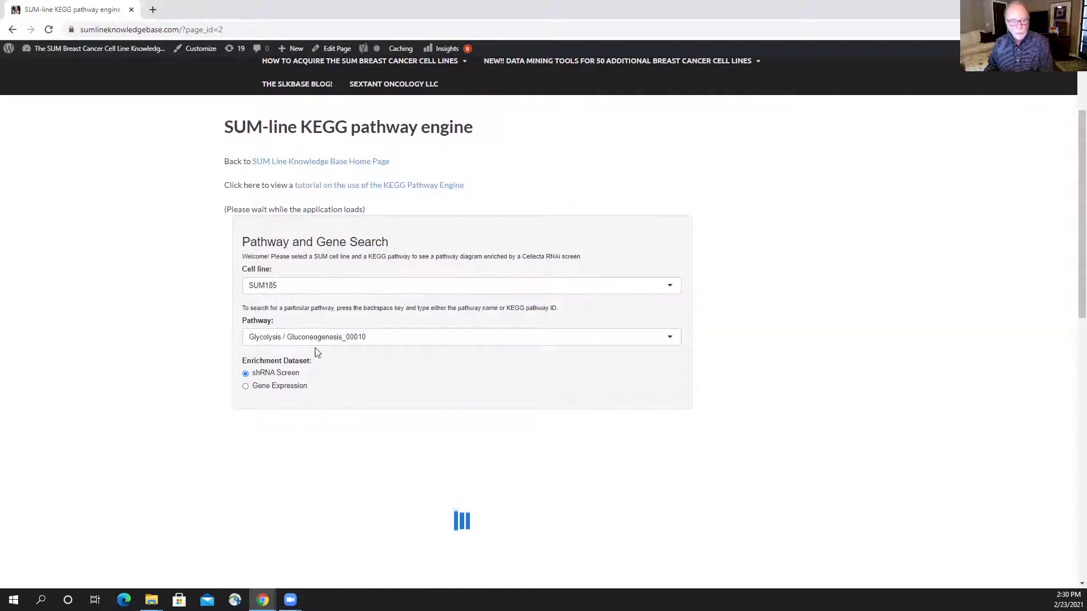
left_click(339, 338)
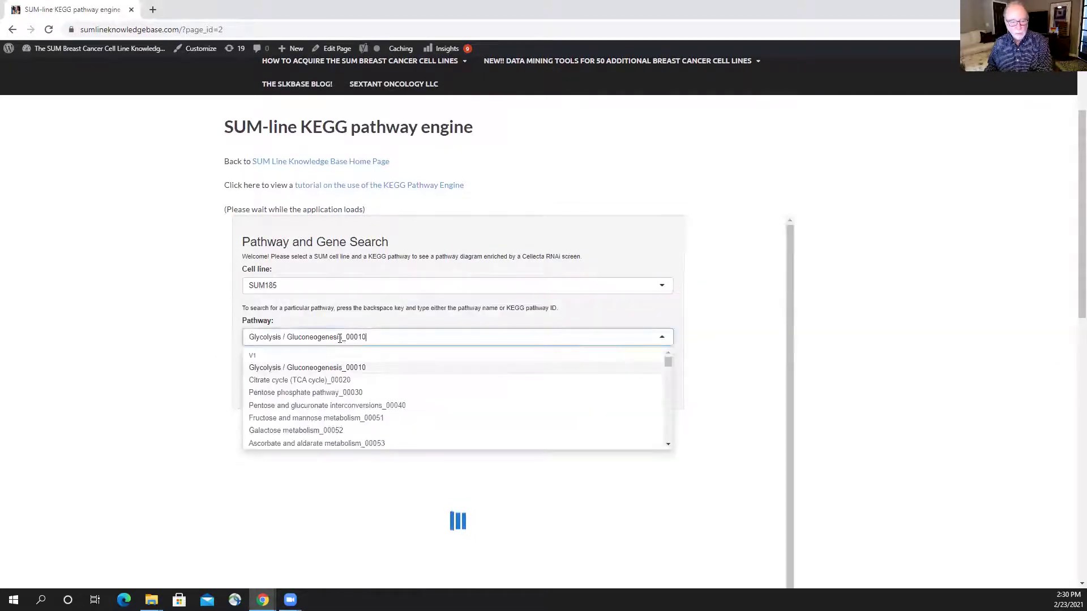
left_click(625, 419)
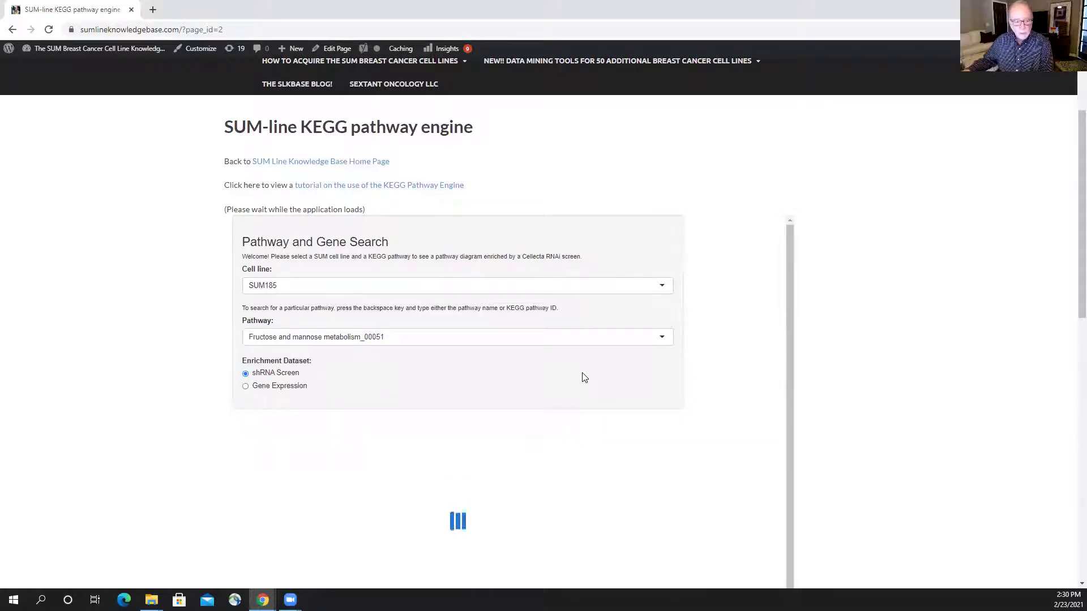
left_click(412, 335)
key("BackSpace")
type("hipp")
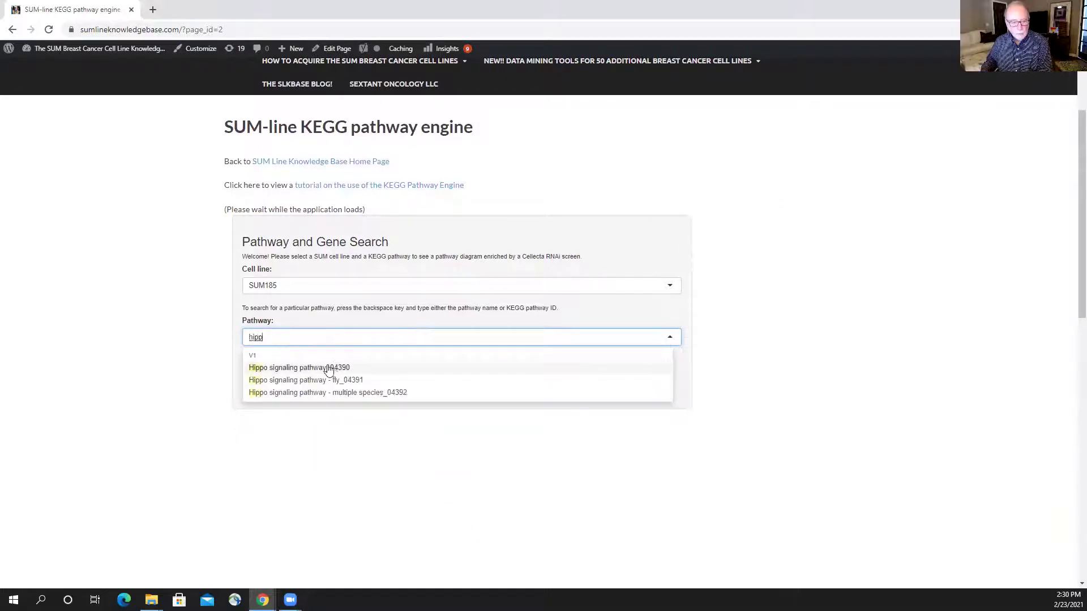
left_click(328, 368)
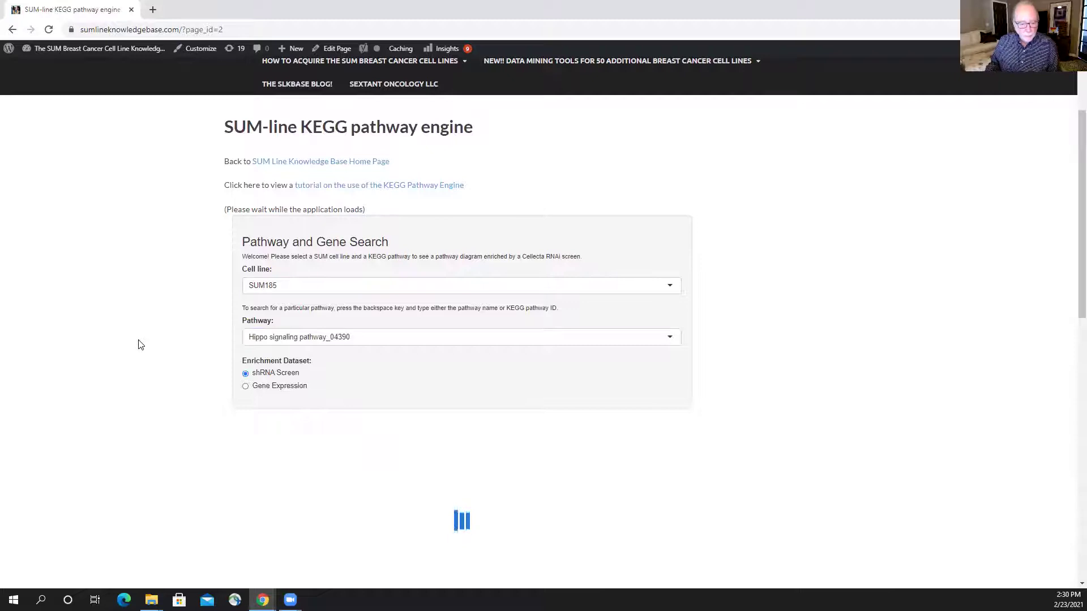
scroll(141, 345, "down", 2)
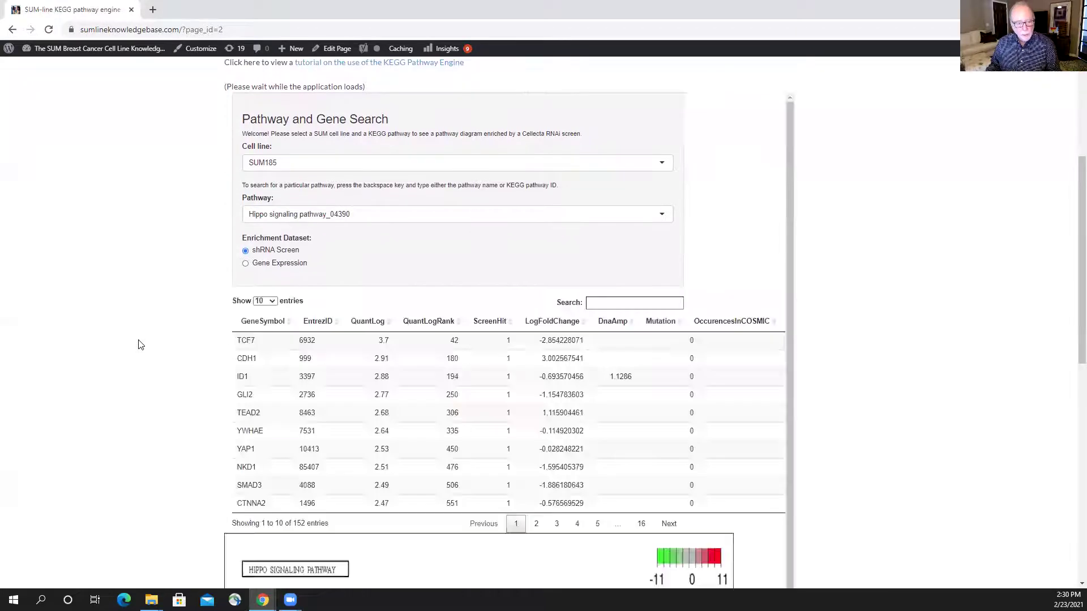
scroll(141, 345, "down", 10)
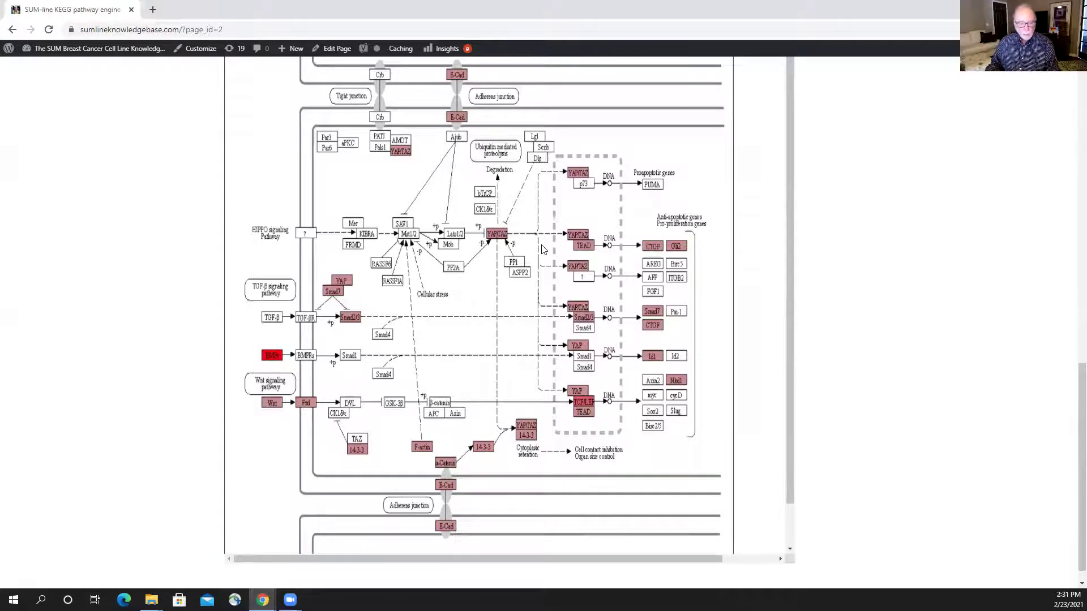
Examine the gene table and the Hippo signaling pathway diagram for the SUM185 shRNA screen hits.
scroll(541, 249, "up", 7)
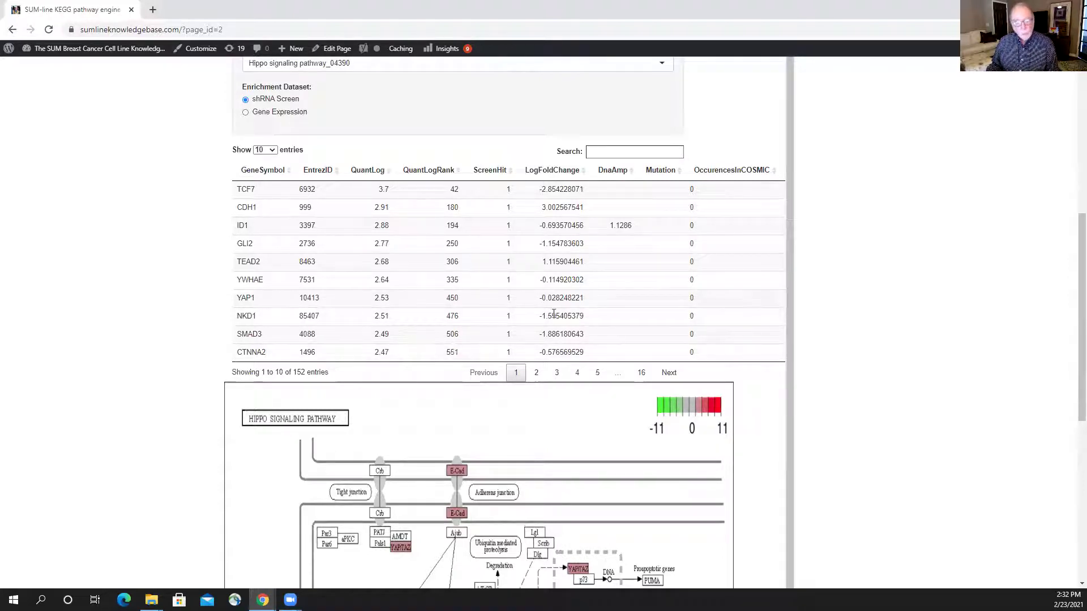
scroll(573, 323, "down", 1)
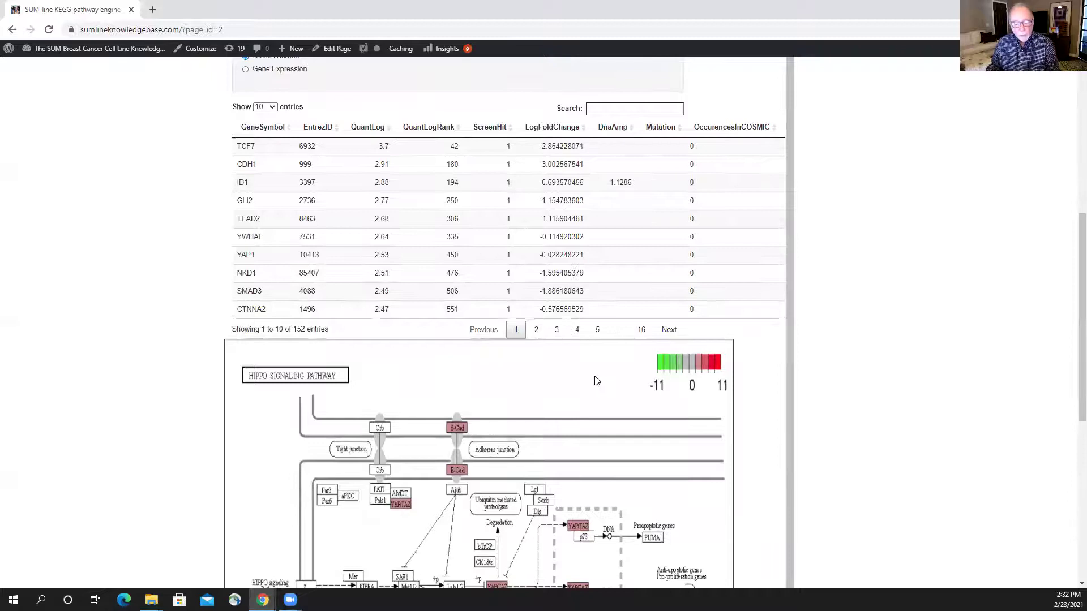
scroll(595, 377, "down", 4)
scroll(594, 378, "down", 2)
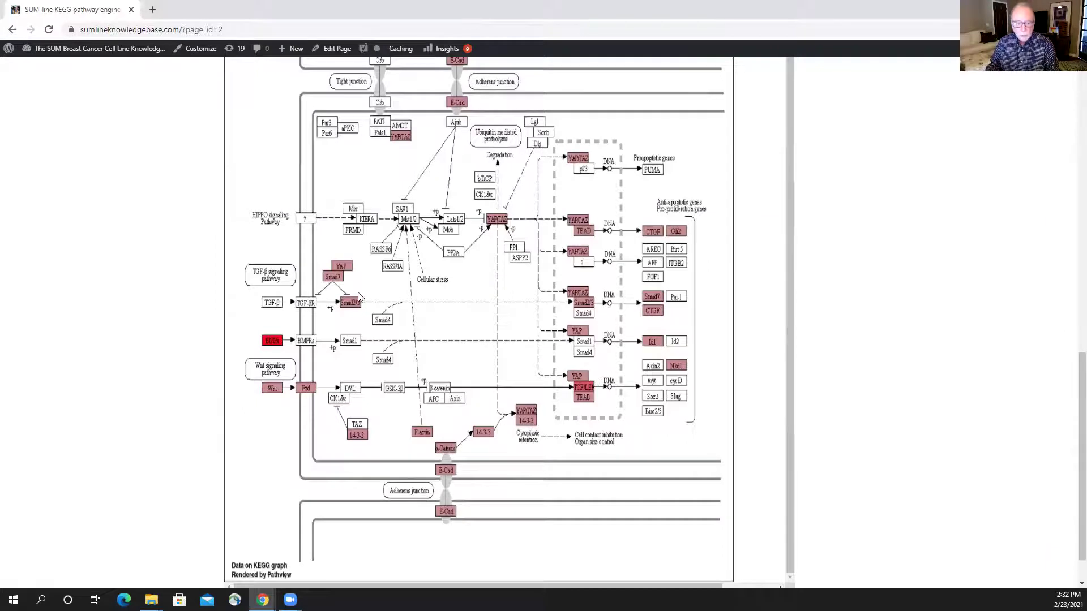
Switch the cell line to SUM190 and review its shRNA screen hits in the Hippo signaling pathway diagram and gene table.
scroll(127, 298, "up", 7)
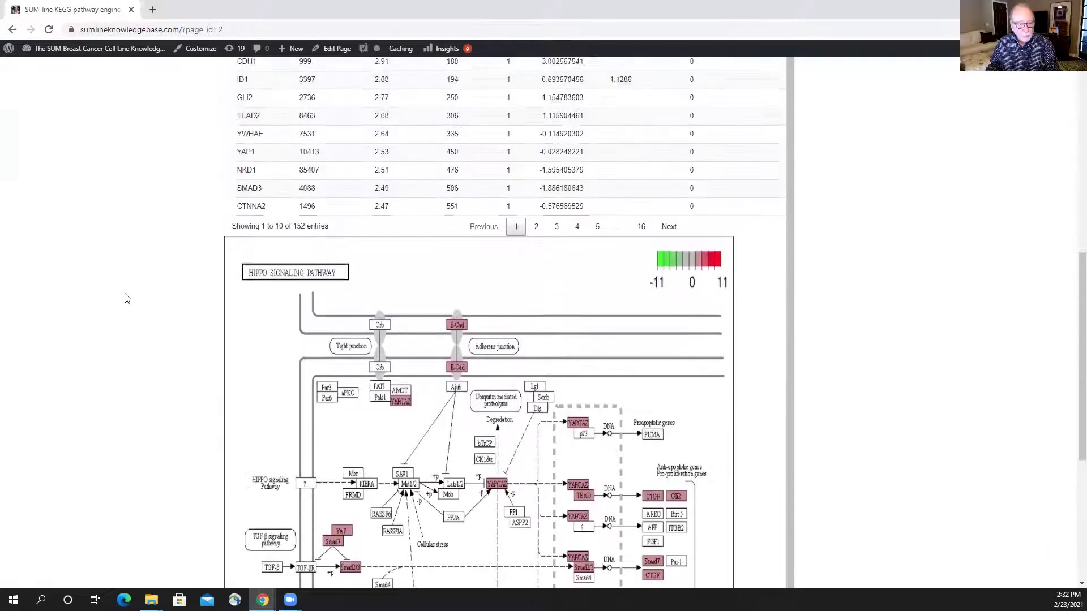
scroll(127, 298, "up", 3)
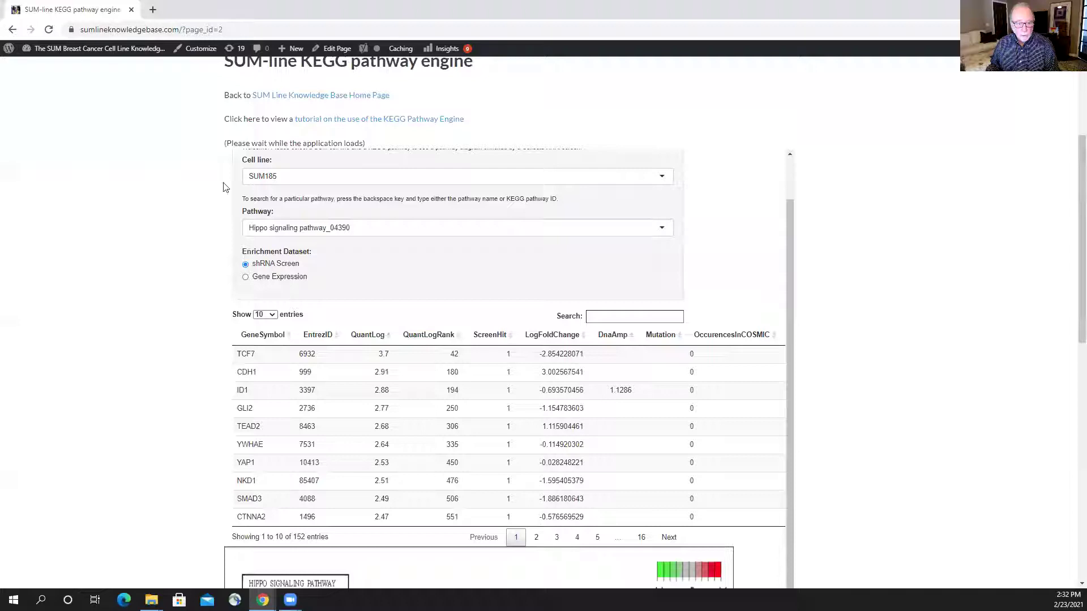
left_click(255, 181)
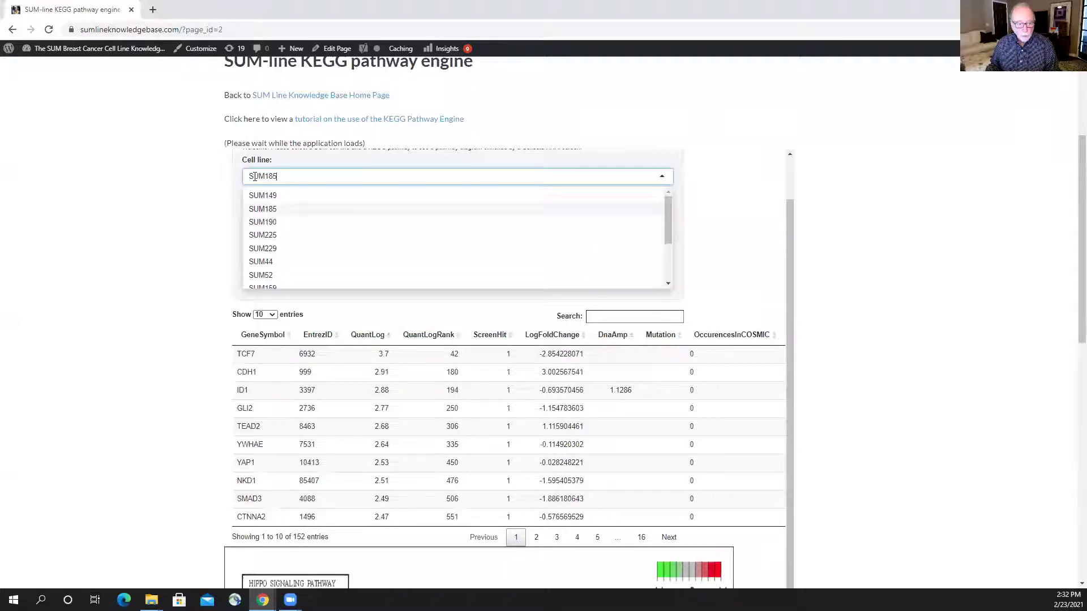
left_click(270, 222)
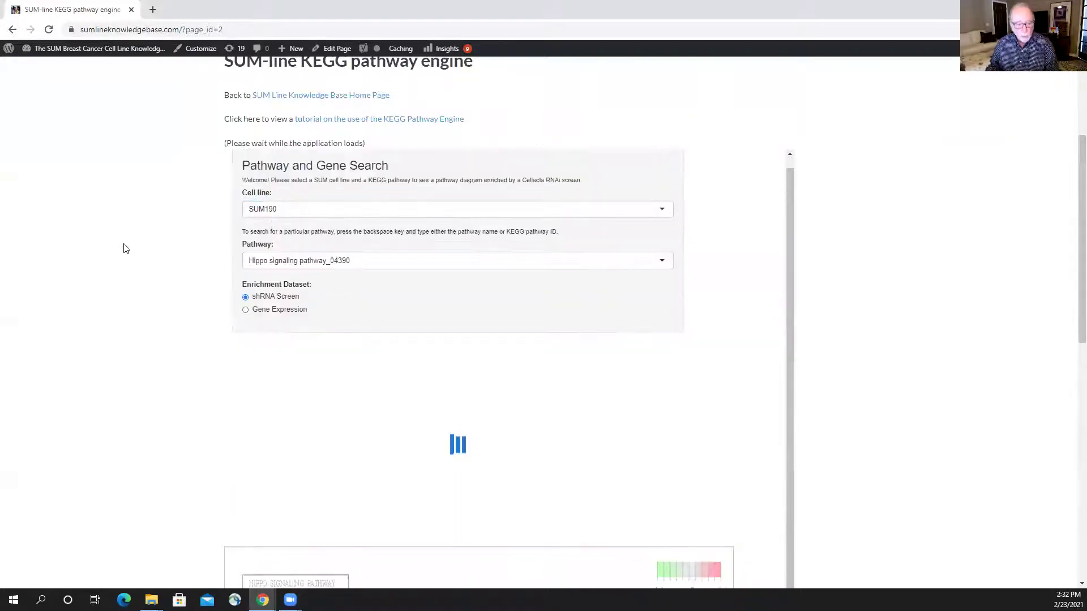
scroll(126, 249, "down", 10)
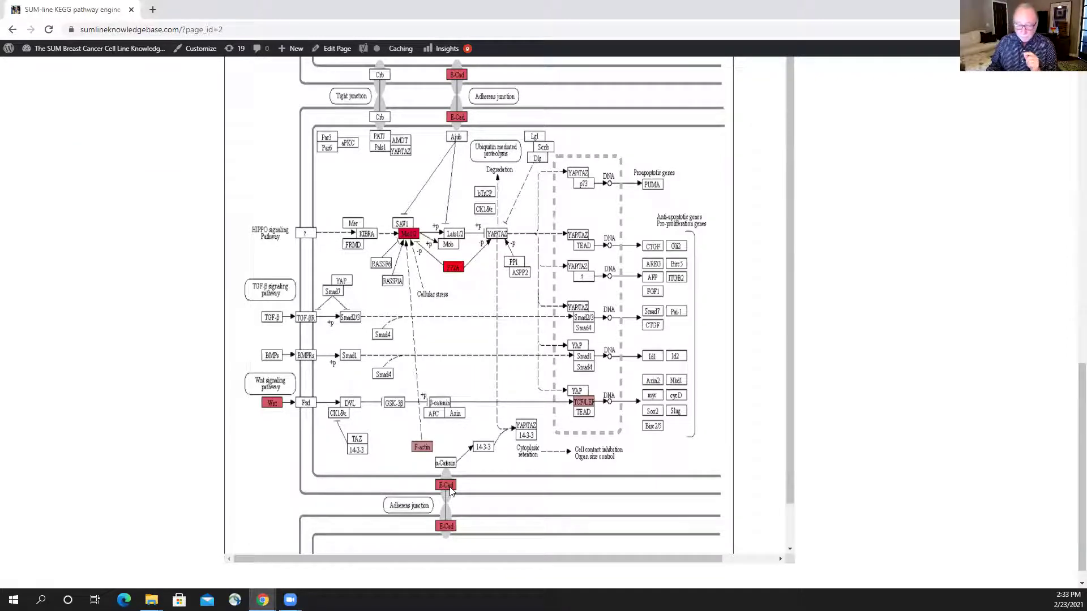
scroll(450, 491, "up", 7)
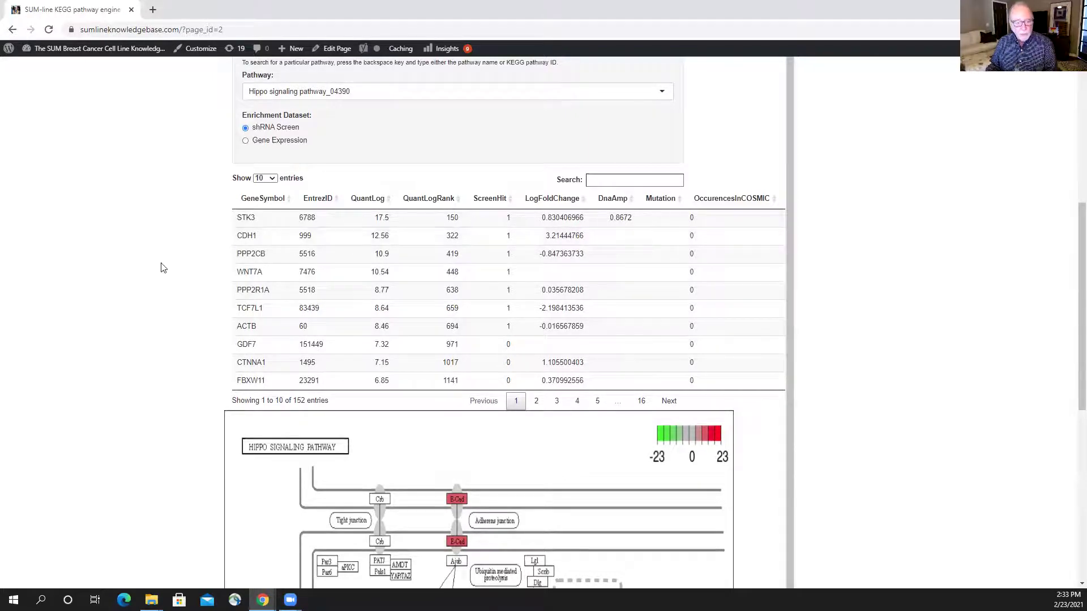
scroll(156, 268, "down", 7)
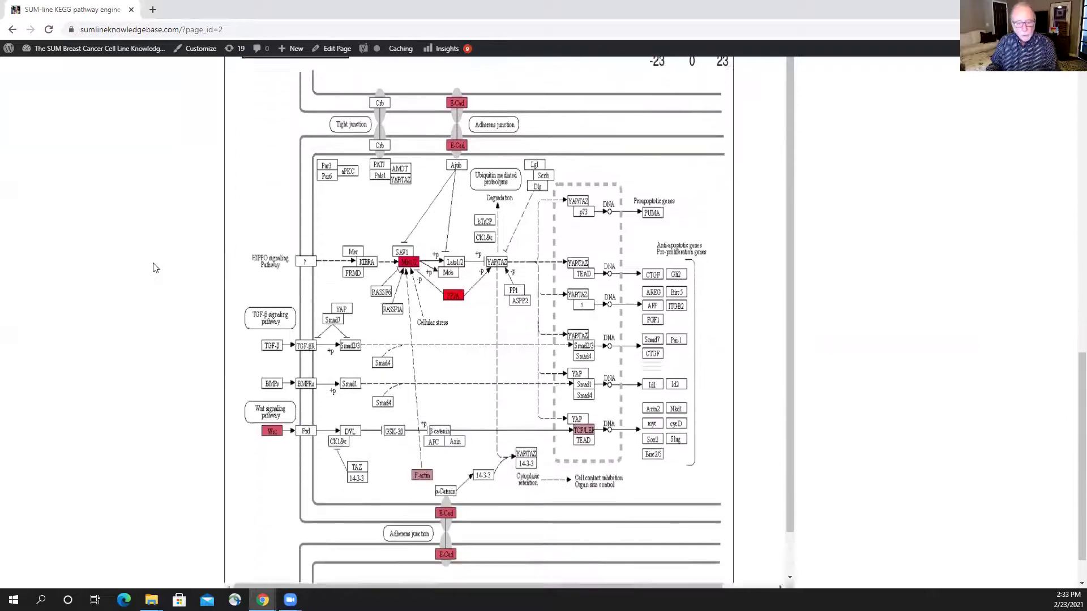
Open the KEGG Pathway Analysis tool from the data mining tools for the SUM breast cancer cell lines.
scroll(156, 268, "up", 10)
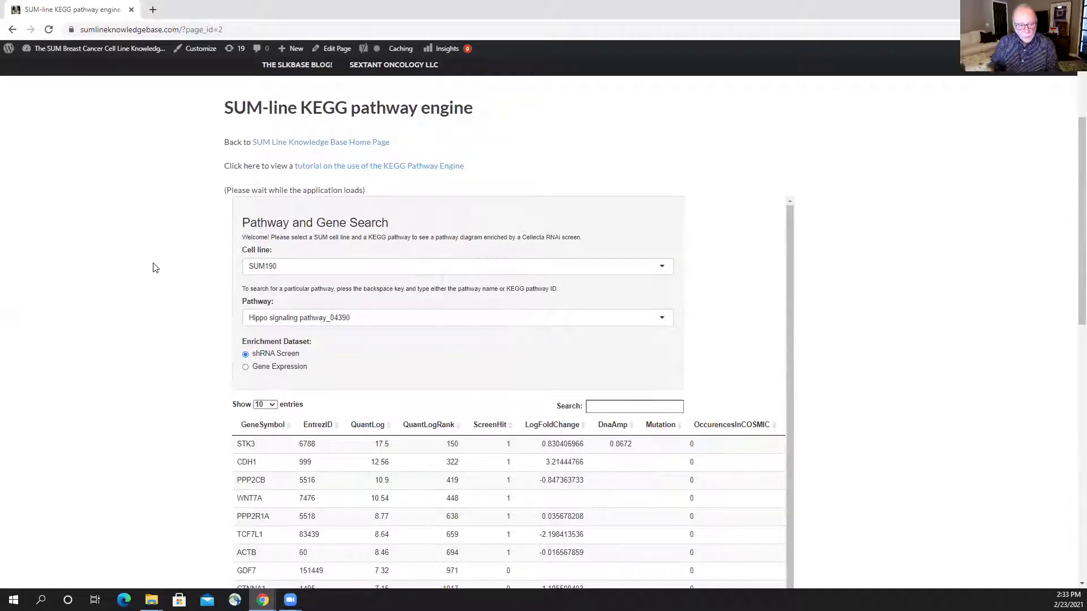
scroll(117, 211, "up", 3)
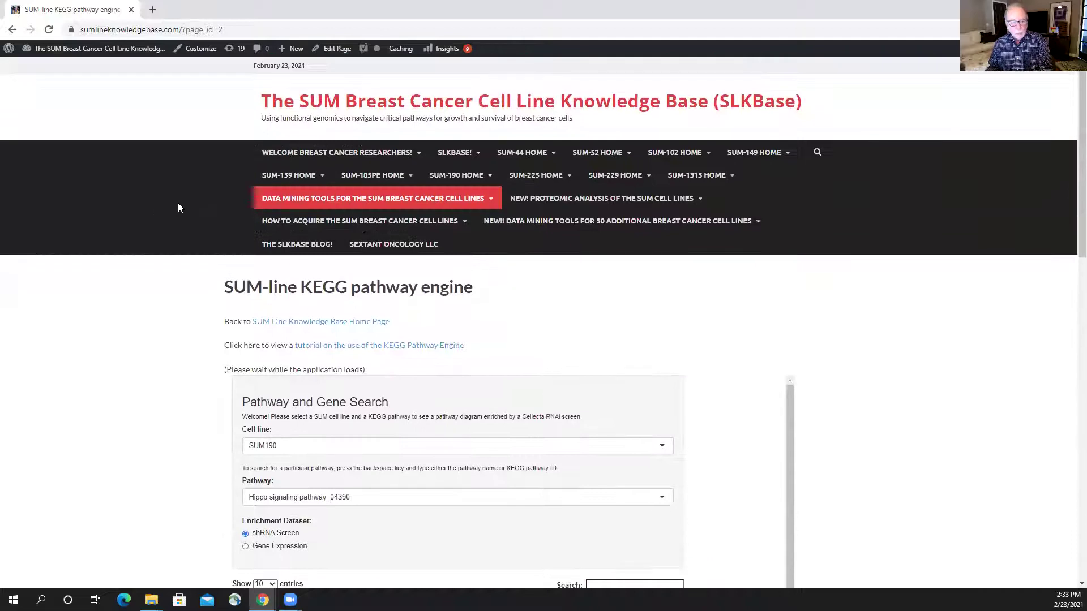
mouse_move(266, 199)
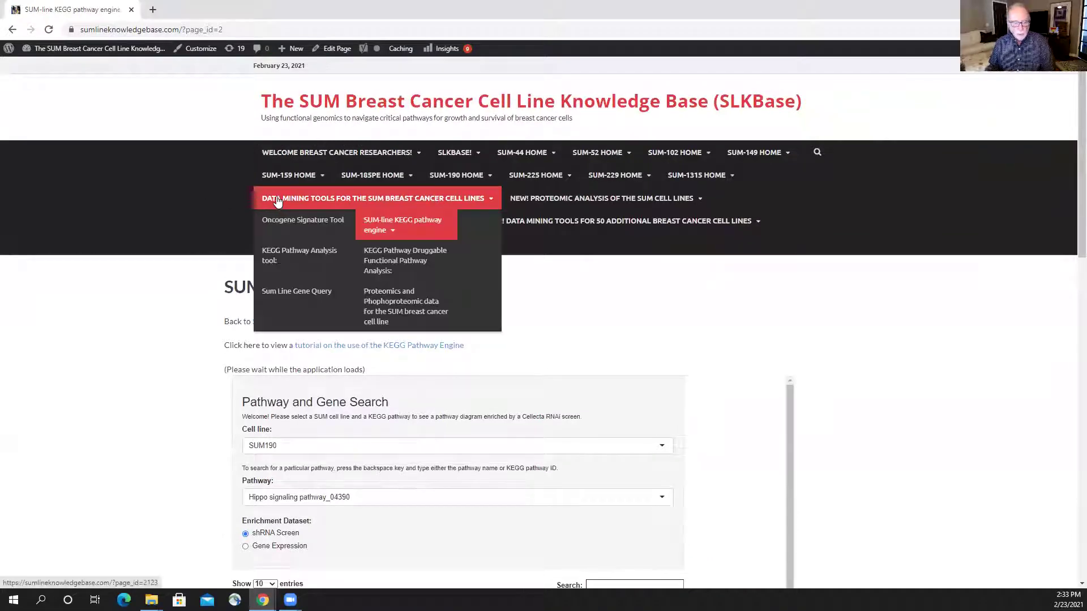
left_click(277, 245)
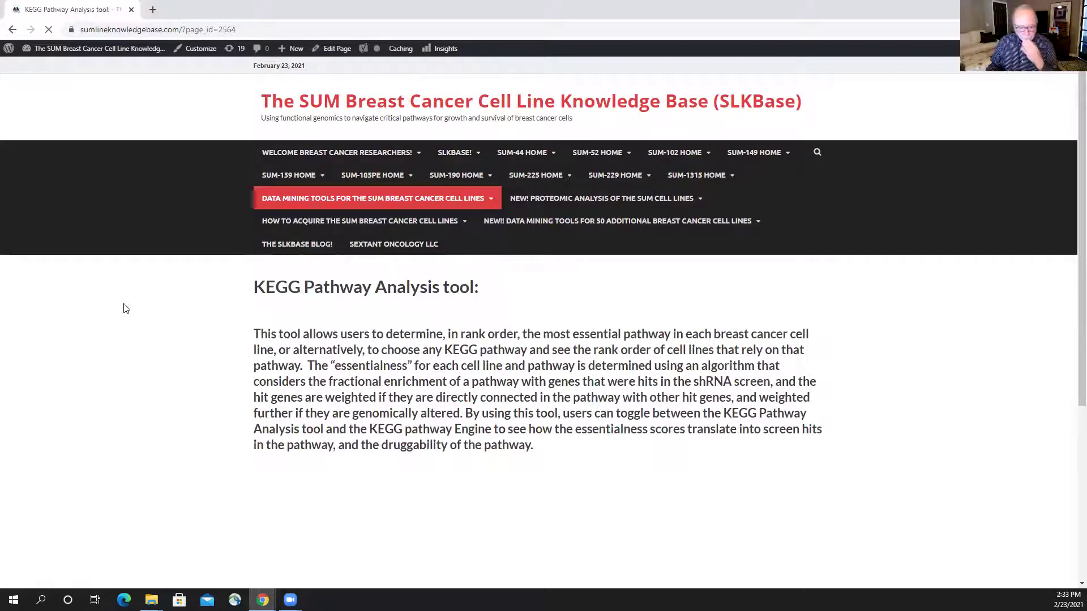
View by pathway and rank the cell lines for TGF-beta-signaling-pathway---Homo-sapiens-(human).
scroll(126, 308, "down", 3)
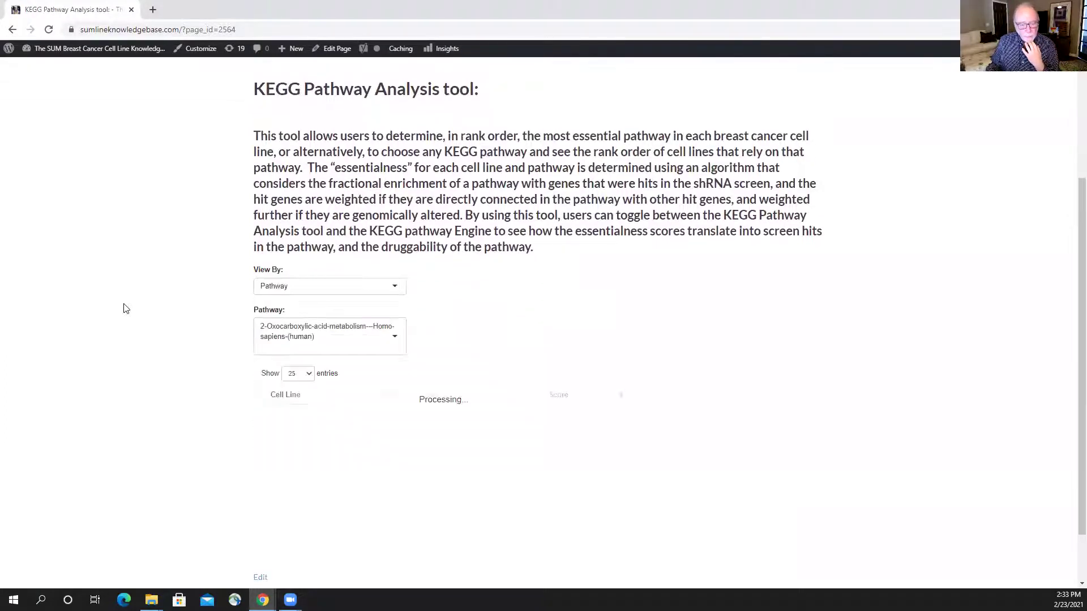
scroll(126, 308, "down", 1)
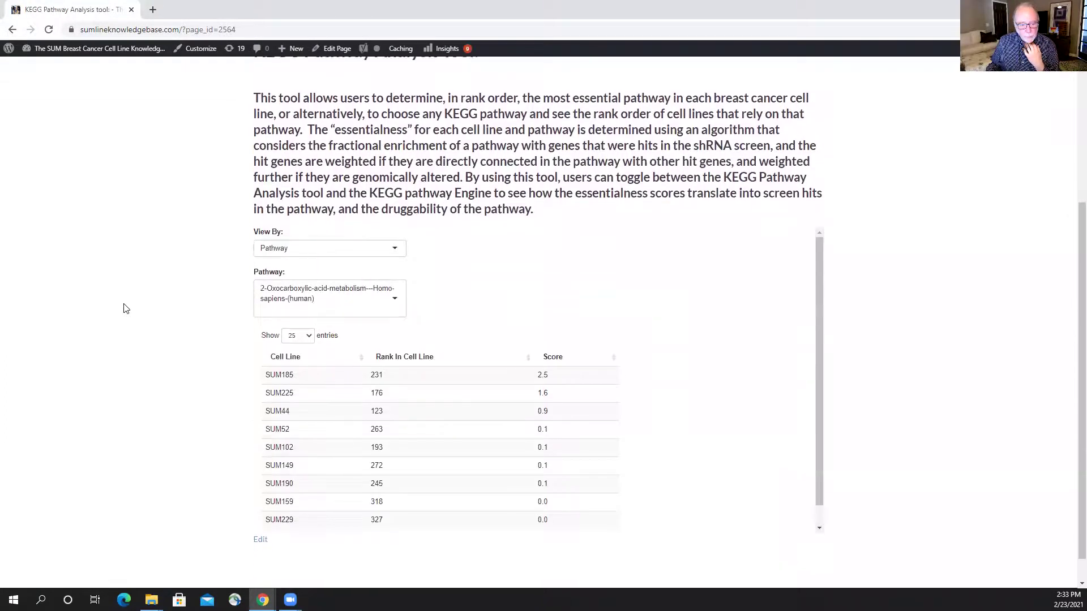
left_click(287, 249)
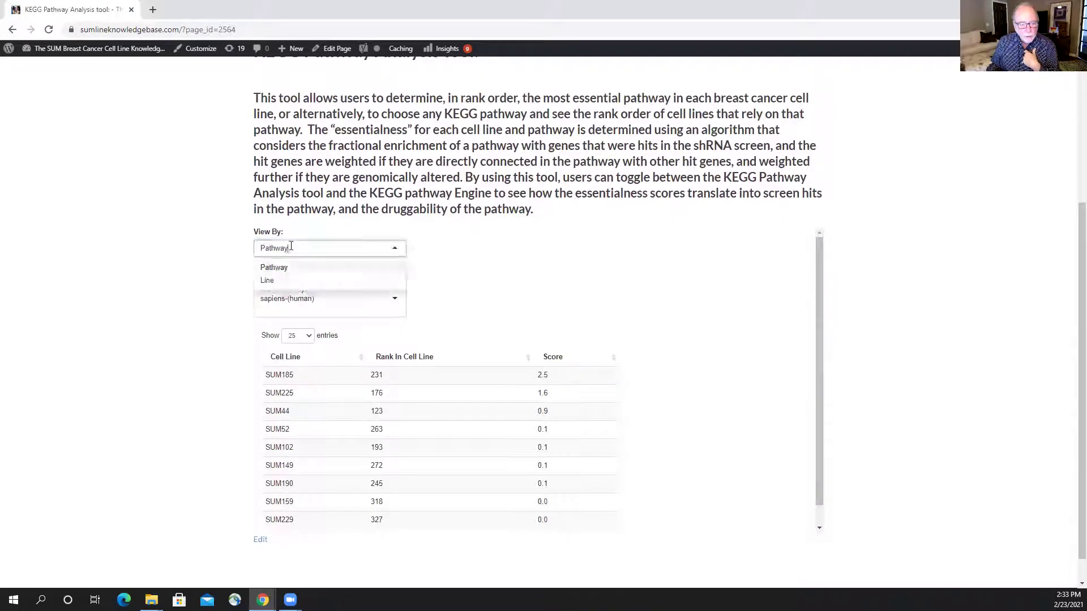
left_click(270, 268)
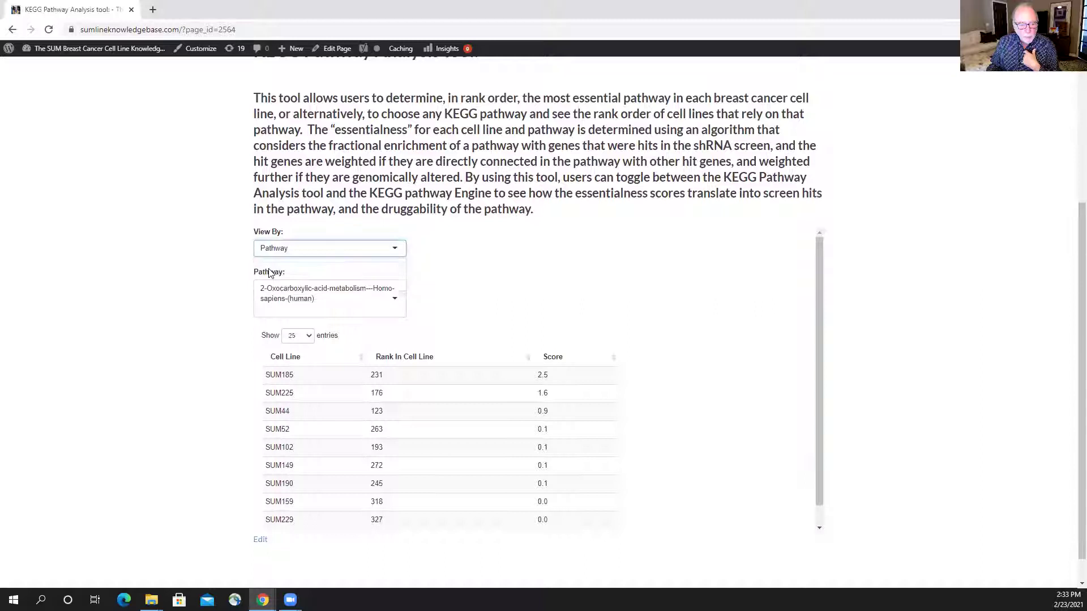
left_click(330, 303)
key("BackSpace")
type("tgf")
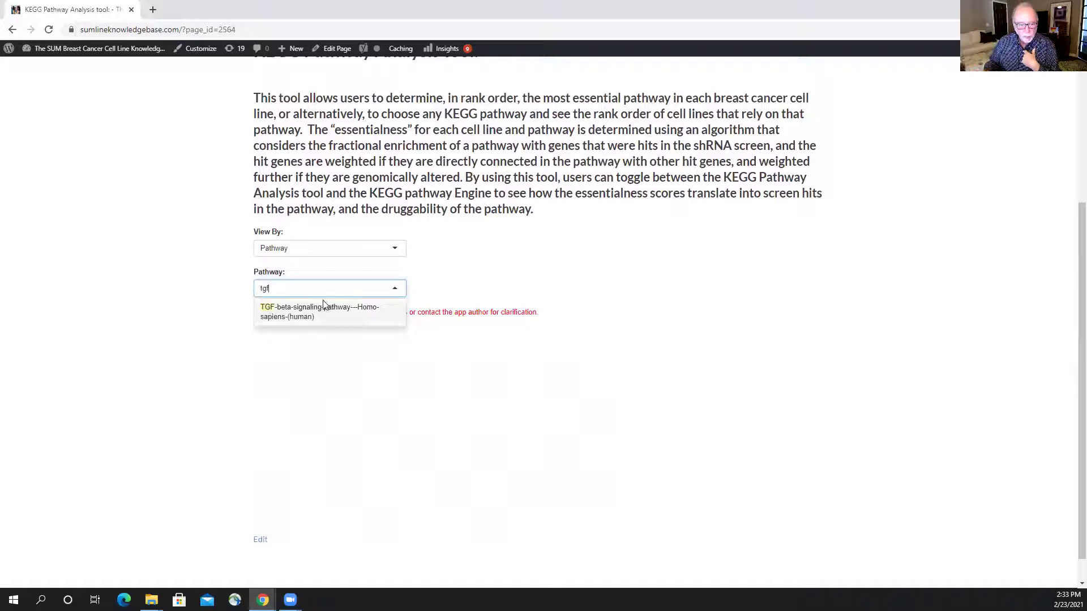
left_click(315, 308)
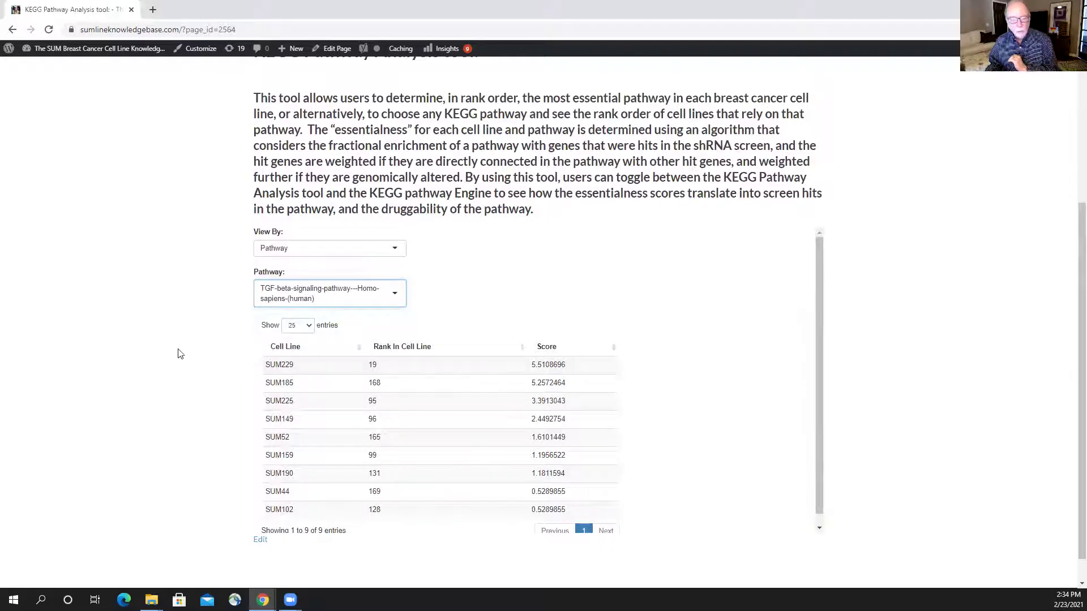
Return to the SUM-line KEGG pathway engine from the data mining tools for the SUM cell lines.
scroll(179, 354, "up", 3)
mouse_move(279, 151)
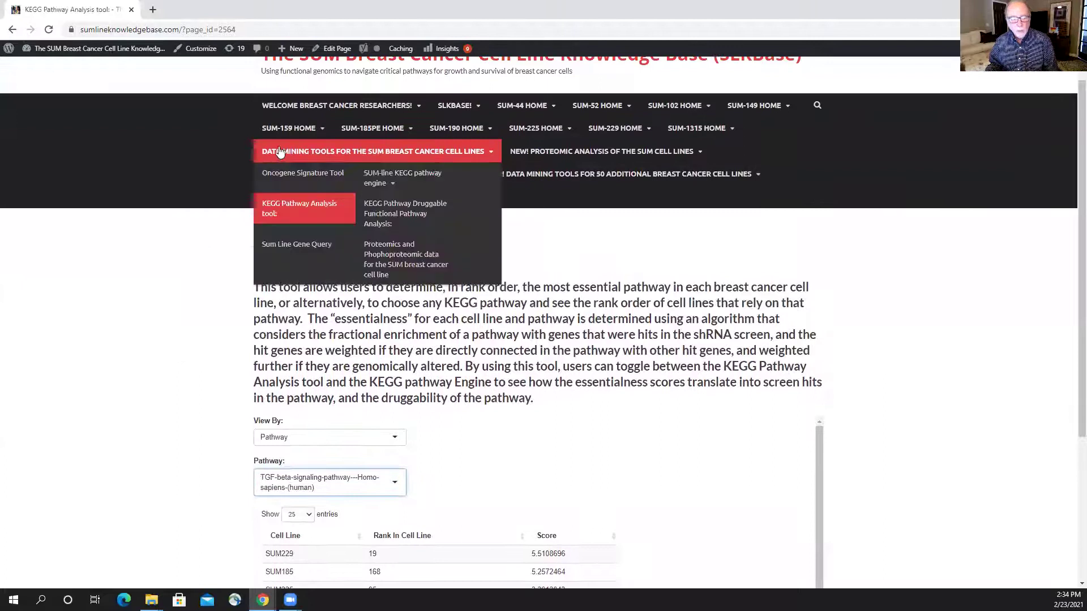
left_click(385, 184)
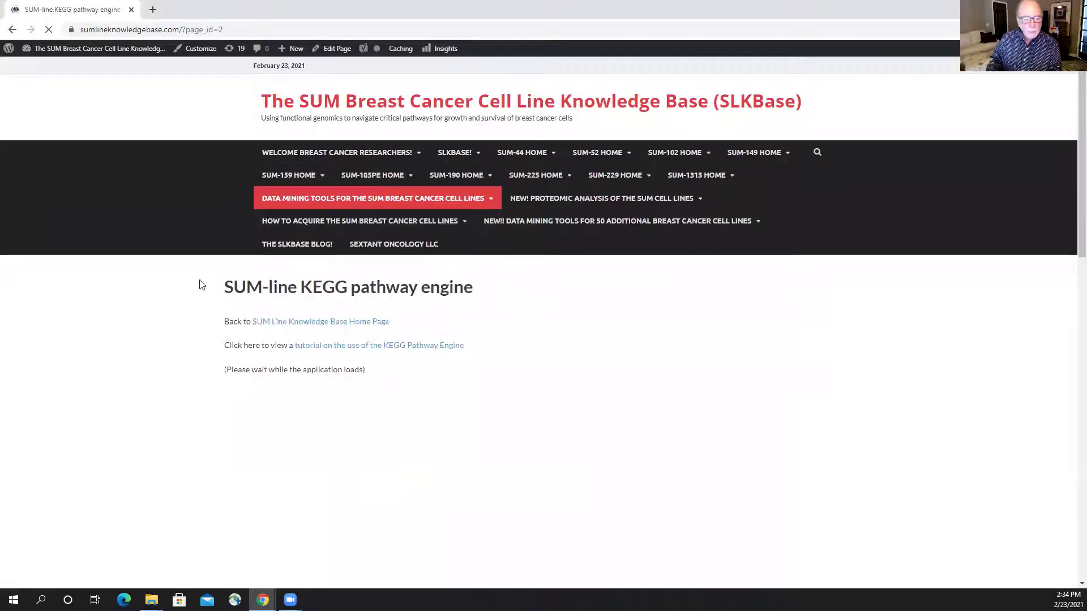
Set the cell line to SUM229 and the pathway to TGF-beta signaling pathway_04350 for the shRNA screen dataset.
scroll(116, 334, "down", 2)
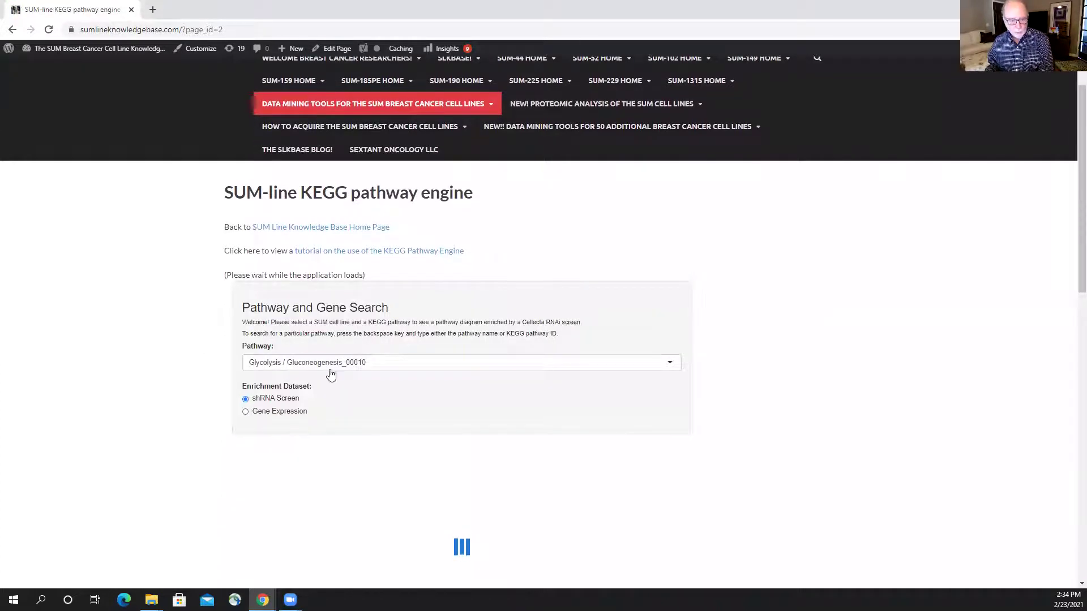
left_click(353, 353)
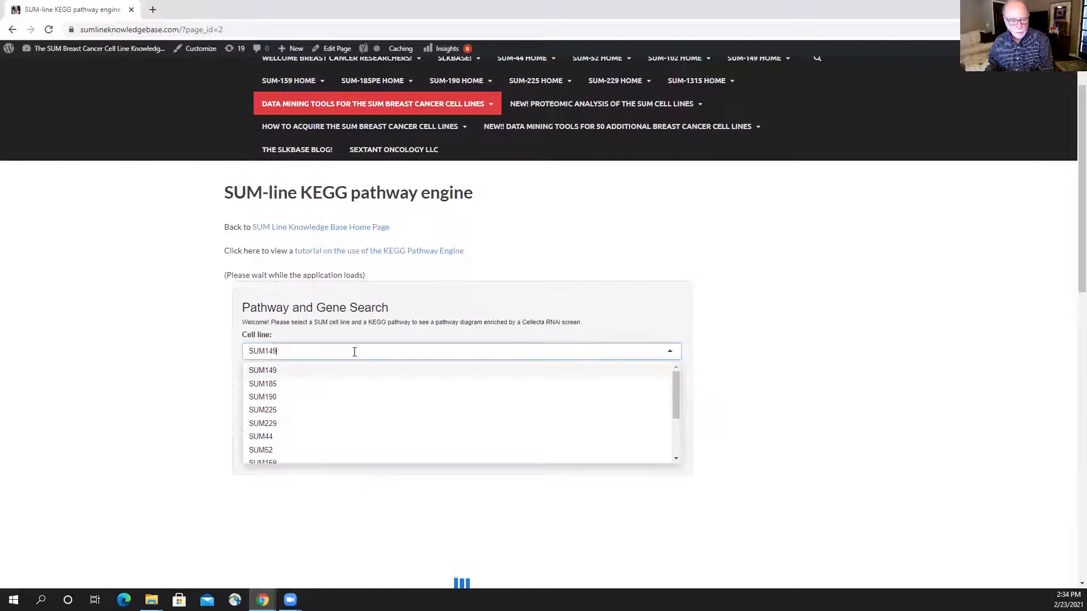
left_click(315, 422)
left_click(381, 403)
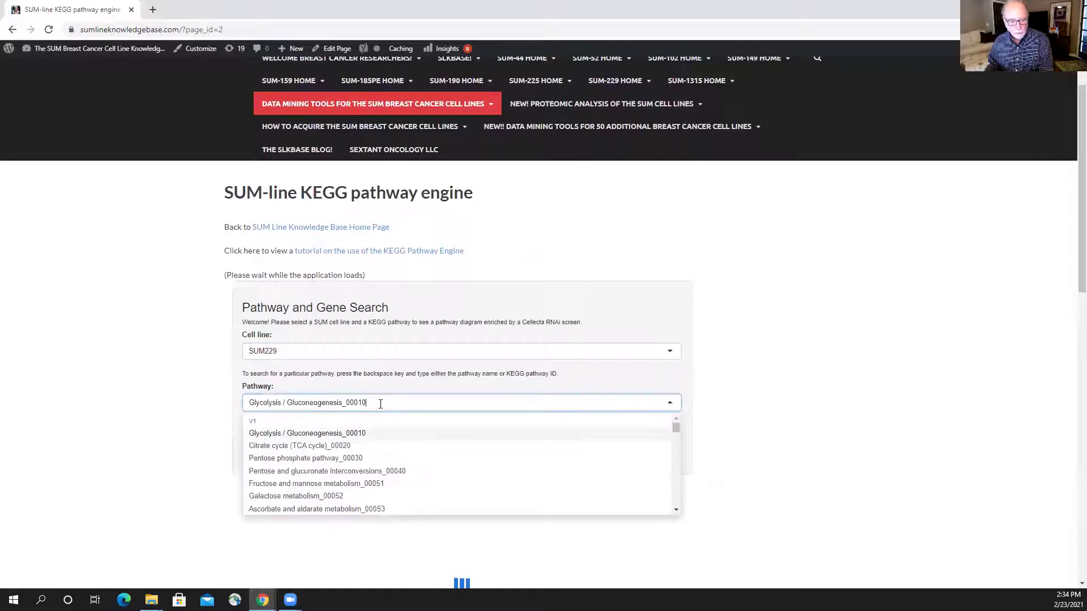
key("BackSpace")
type("tghf")
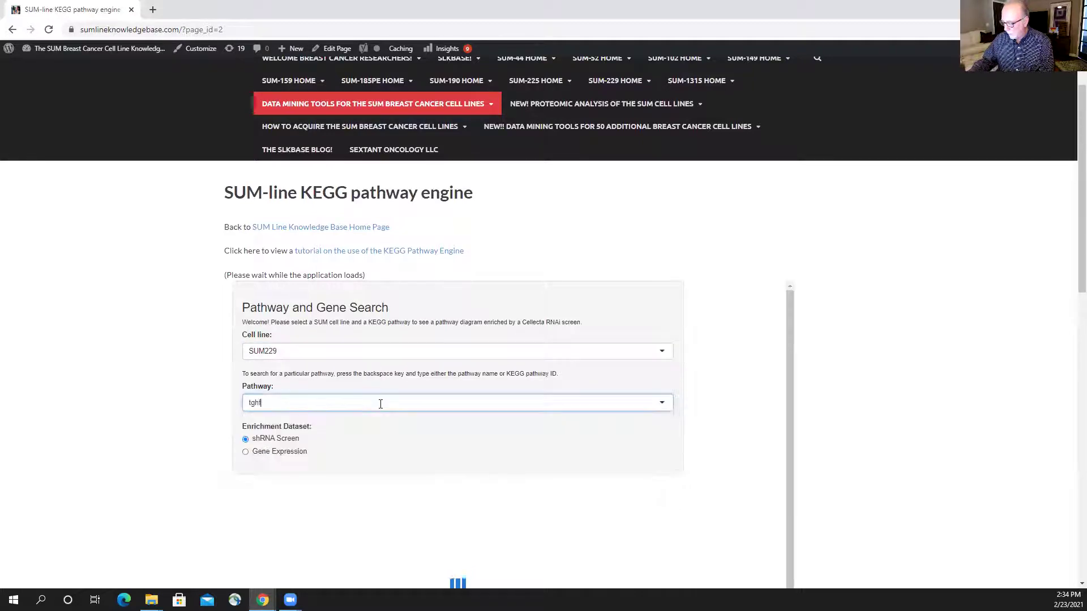
key("BackSpace")
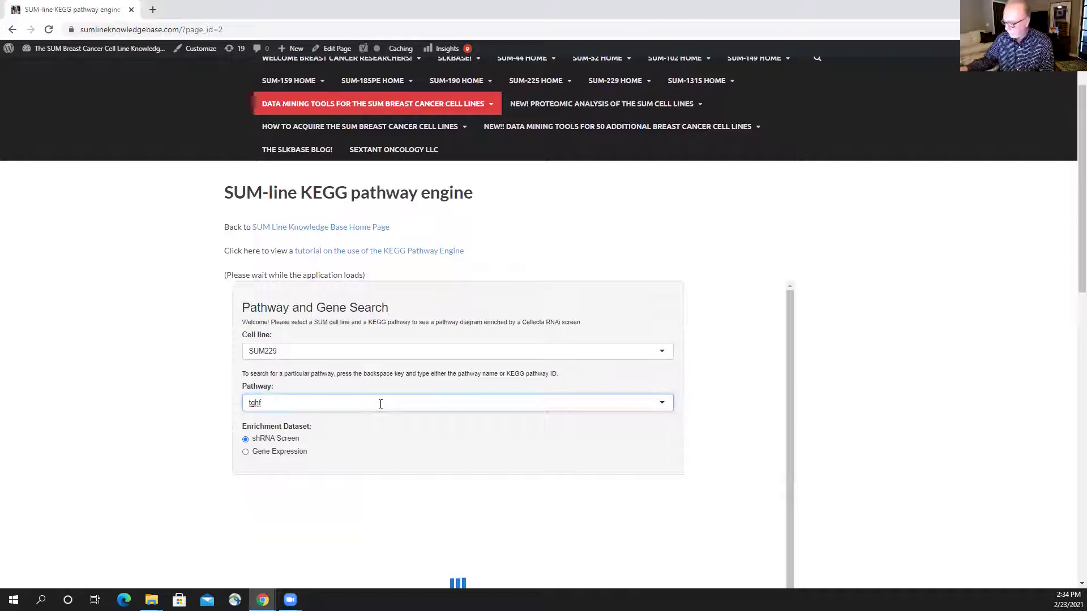
type("b")
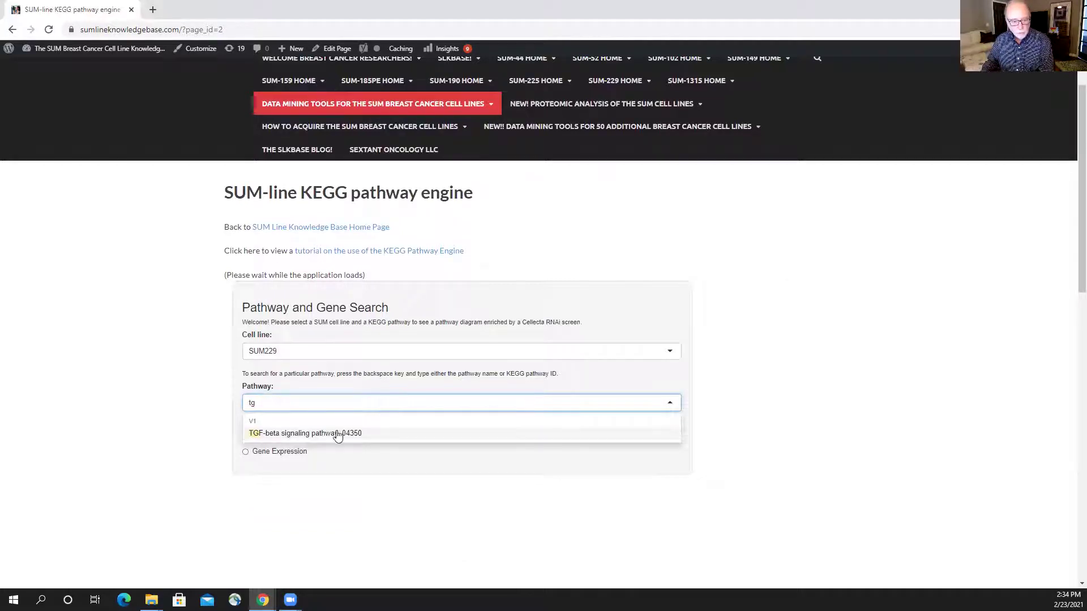
left_click(336, 433)
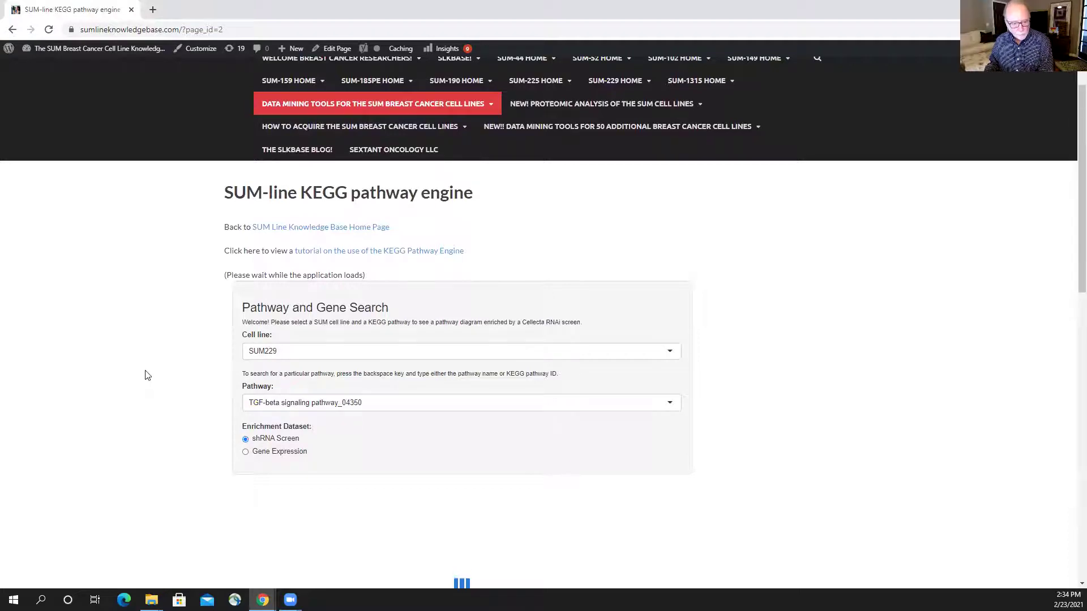
Examine the SUM229 screen hits across the TGF-beta signaling pathway diagram, from the receptors down to the Smads and p15.
scroll(146, 375, "down", 2)
scroll(145, 376, "down", 1)
scroll(146, 376, "down", 8)
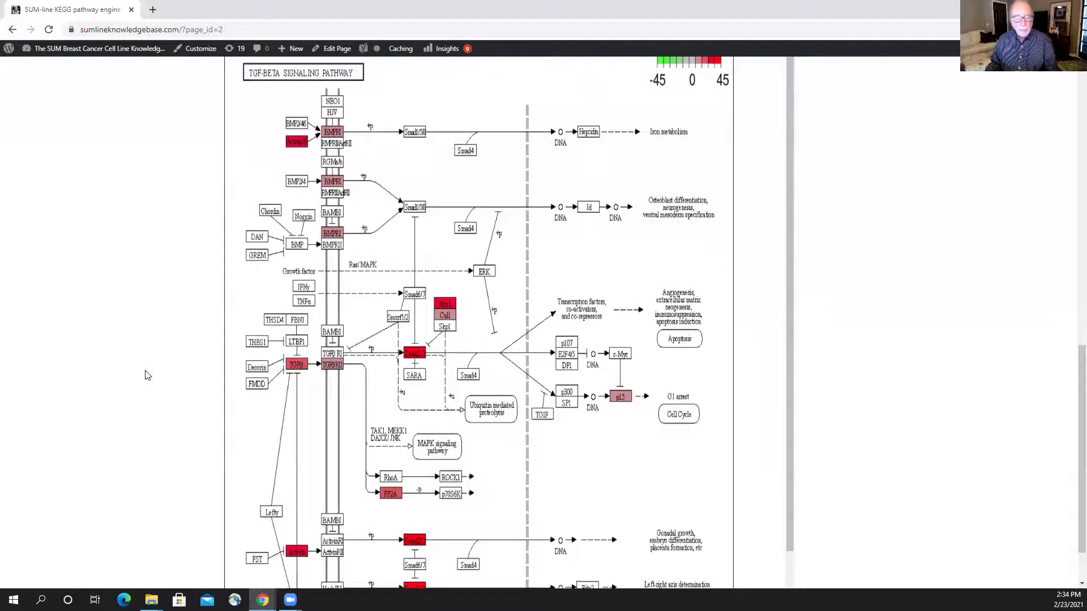
scroll(145, 376, "down", 1)
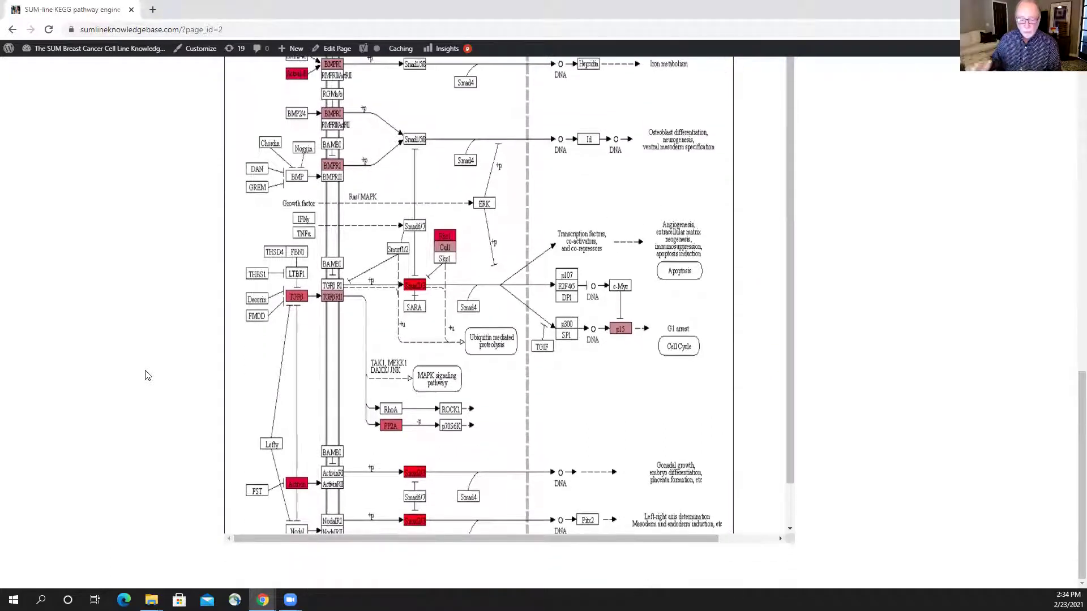
mouse_move(786, 450)
left_mouse_down()
mouse_move(791, 495)
mouse_move(781, 453)
left_mouse_up()
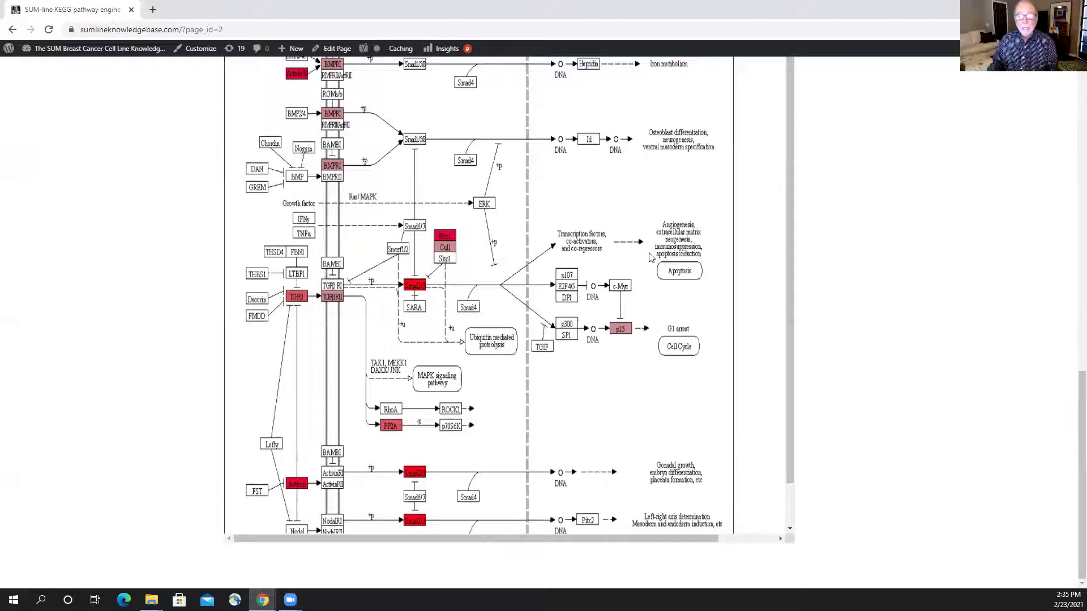
scroll(642, 238, "up", 3)
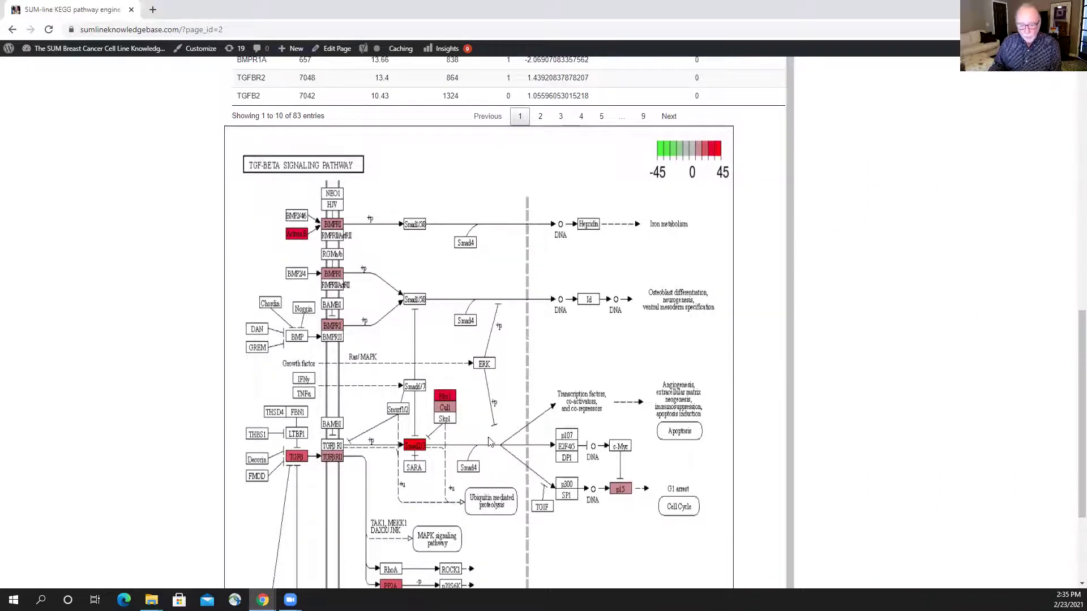
scroll(579, 475, "down", 1)
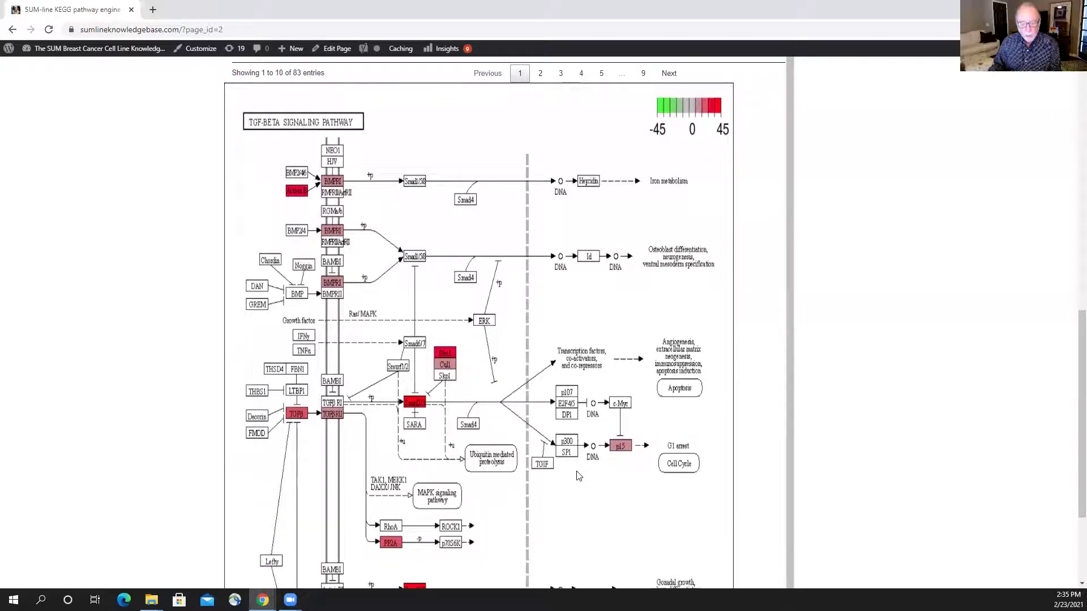
scroll(579, 475, "up", 1)
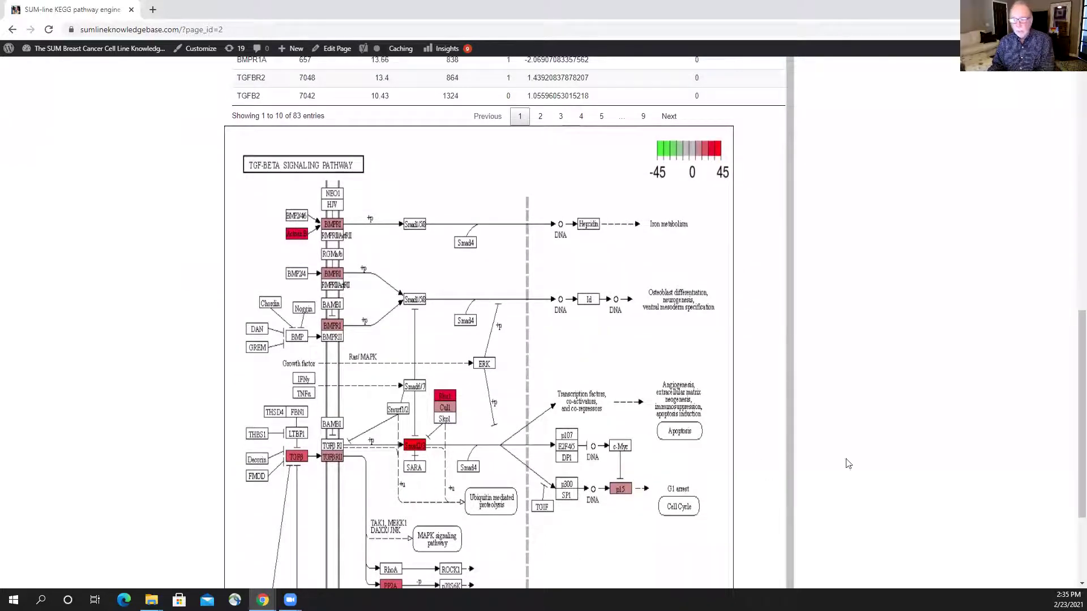
Examine the first two pages of the SUM229 TGF-beta gene table and compare the screen hits with the pathway diagram.
left_click_drag(1081, 395, 1081, 286)
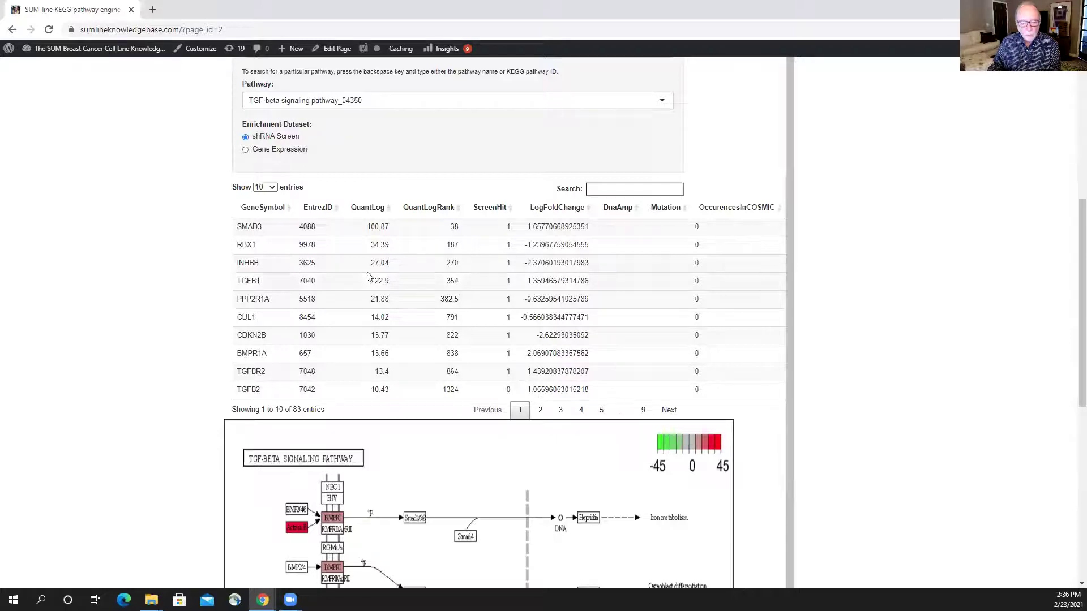
left_click(539, 411)
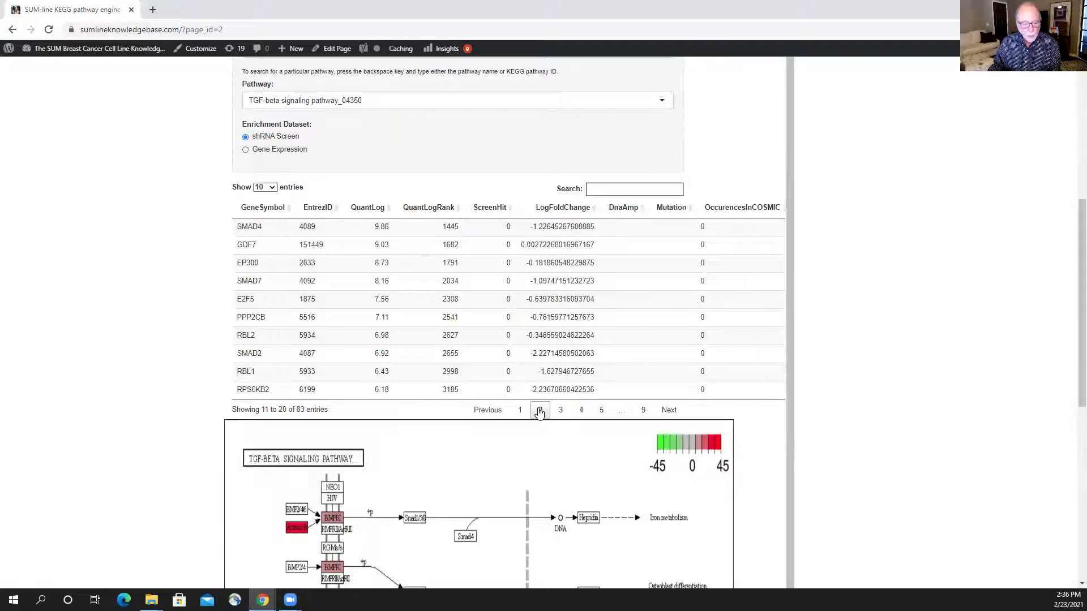
left_click(521, 411)
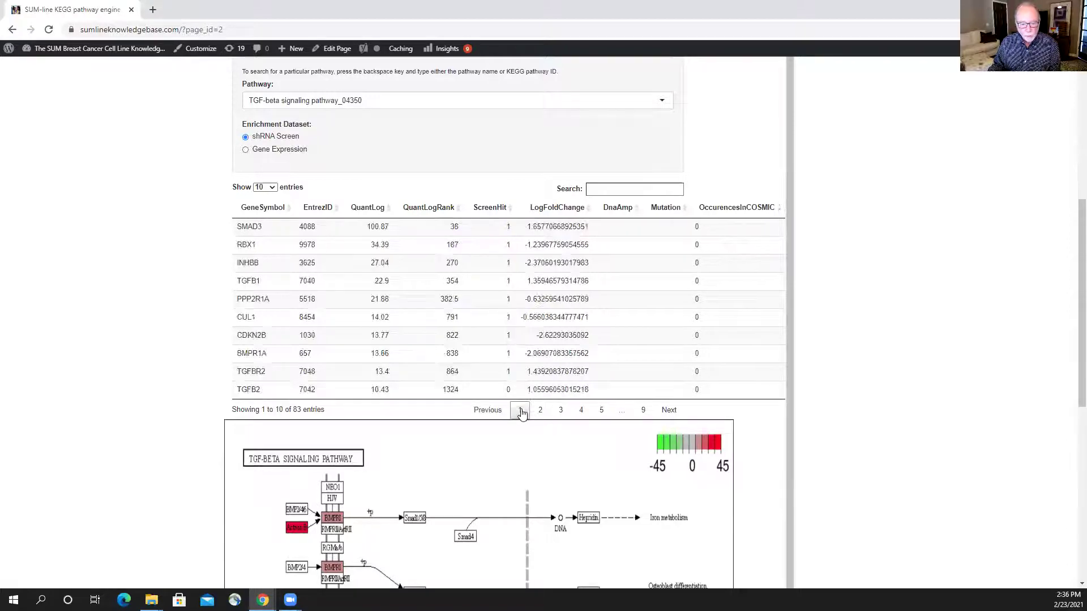
scroll(136, 360, "down", 5)
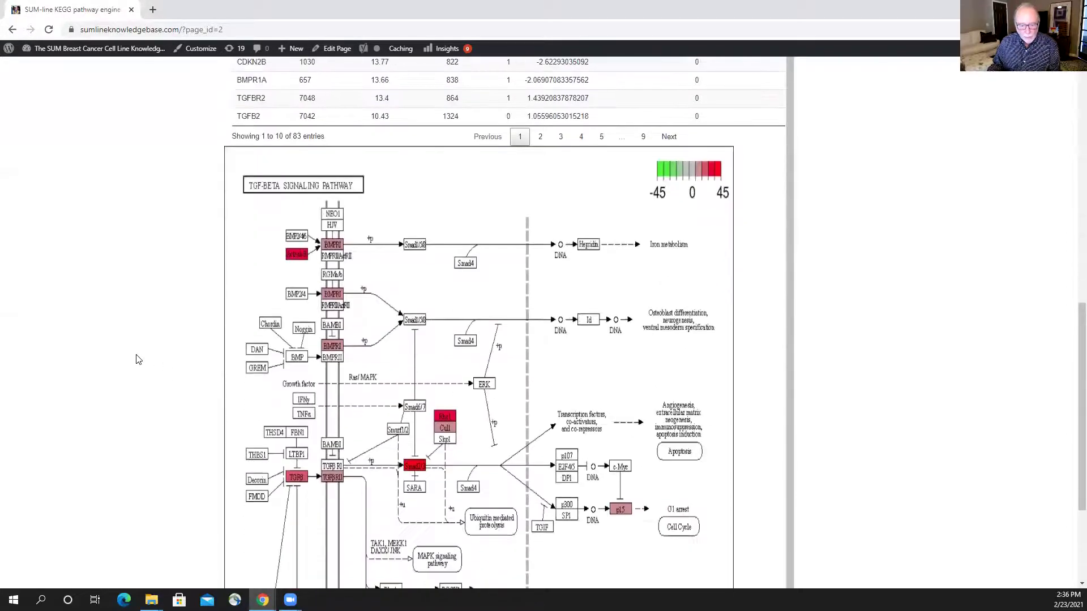
scroll(136, 360, "down", 2)
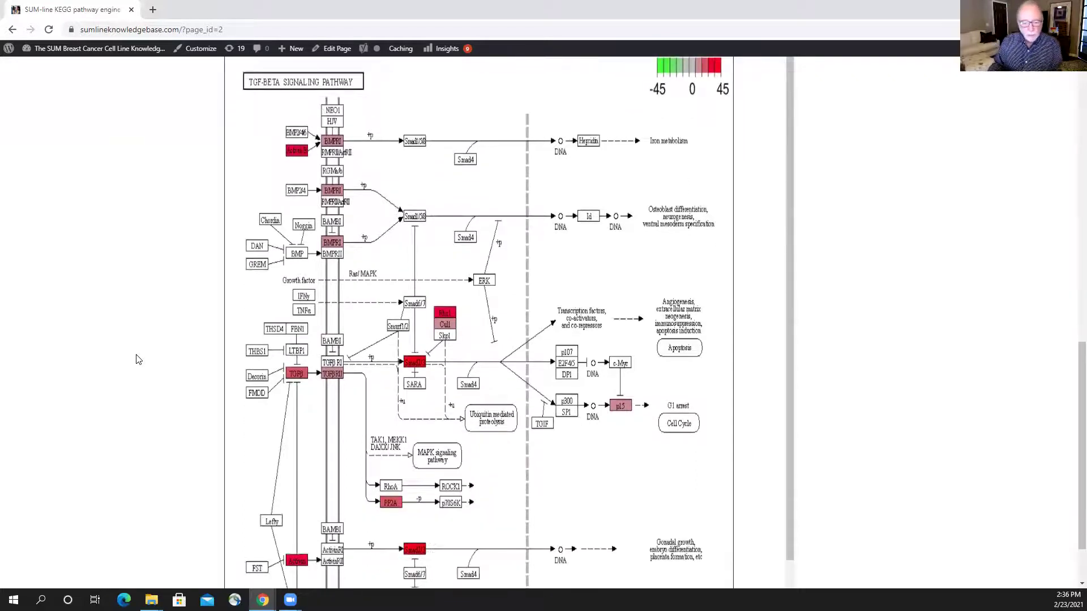
scroll(137, 360, "down", 2)
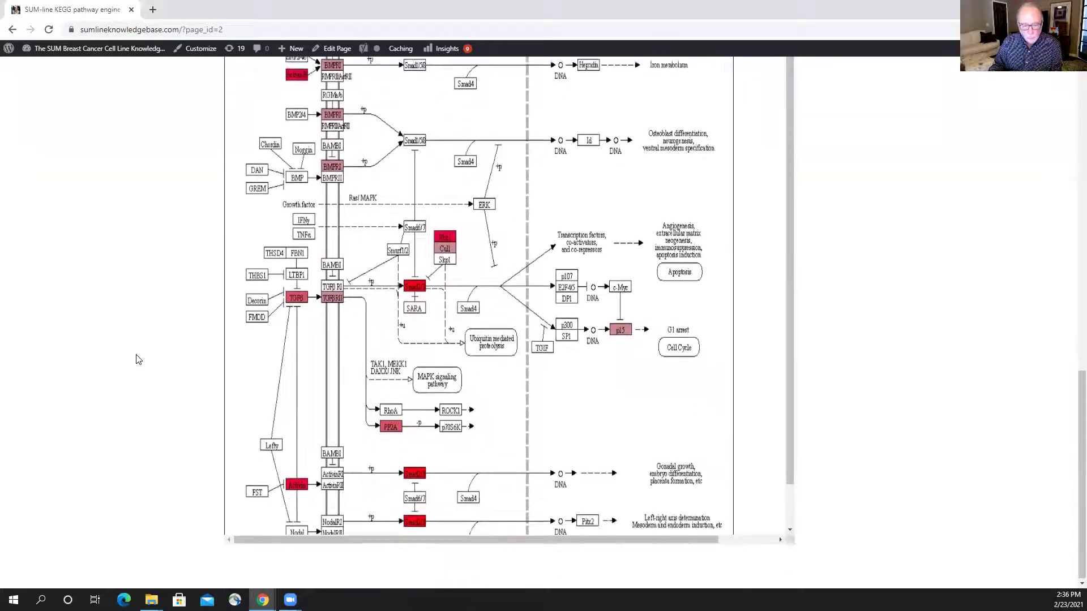
scroll(136, 360, "up", 3)
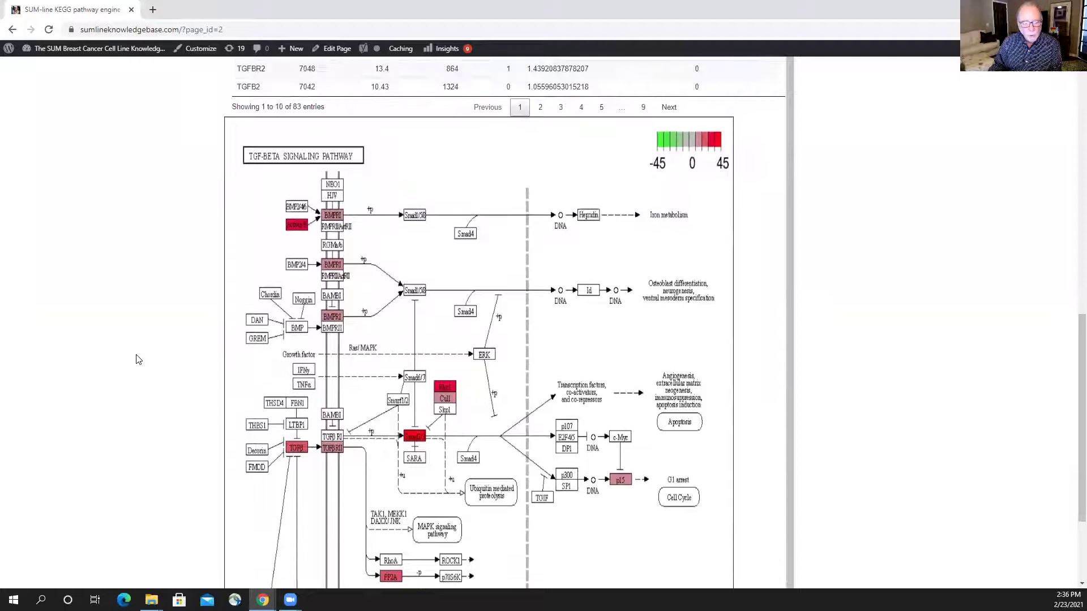
Change the pathway for SUM229 to Wnt signaling pathway_04310.
scroll(137, 359, "up", 3)
scroll(136, 359, "up", 4)
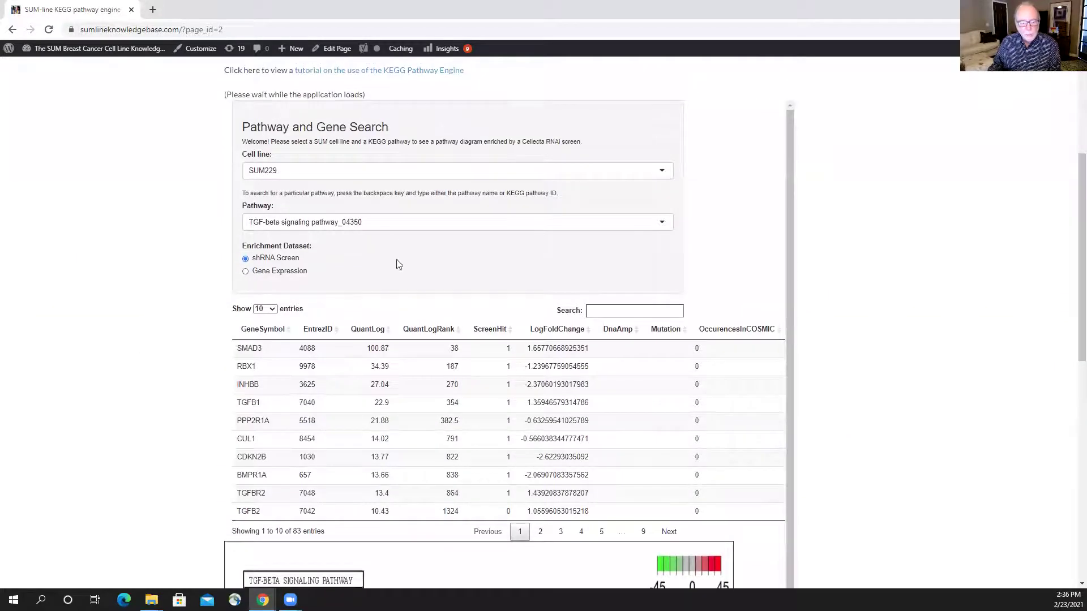
left_click(373, 221)
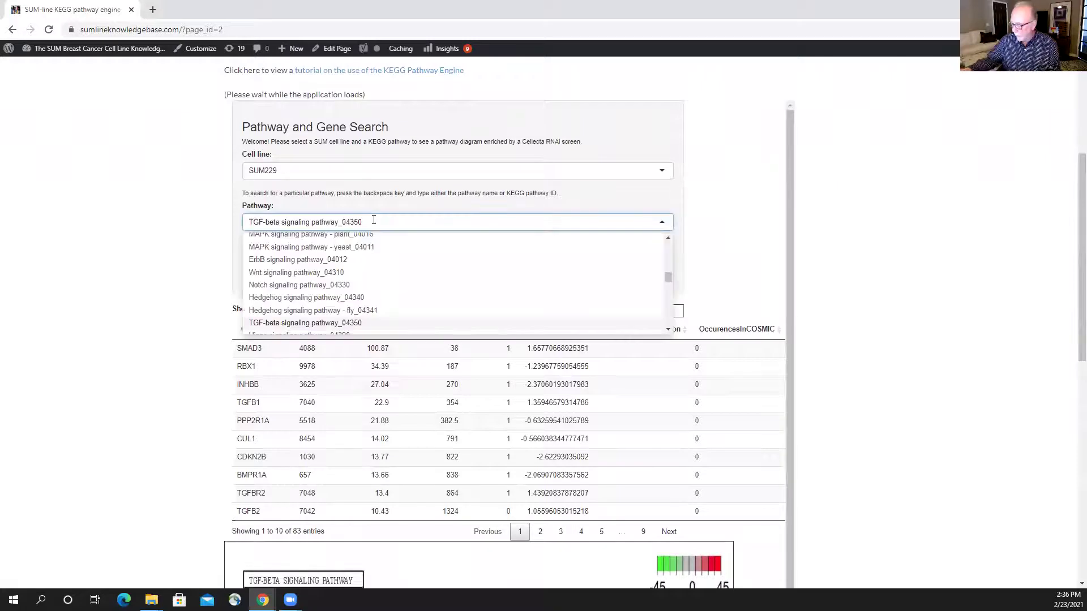
key("BackSpace")
type("wn")
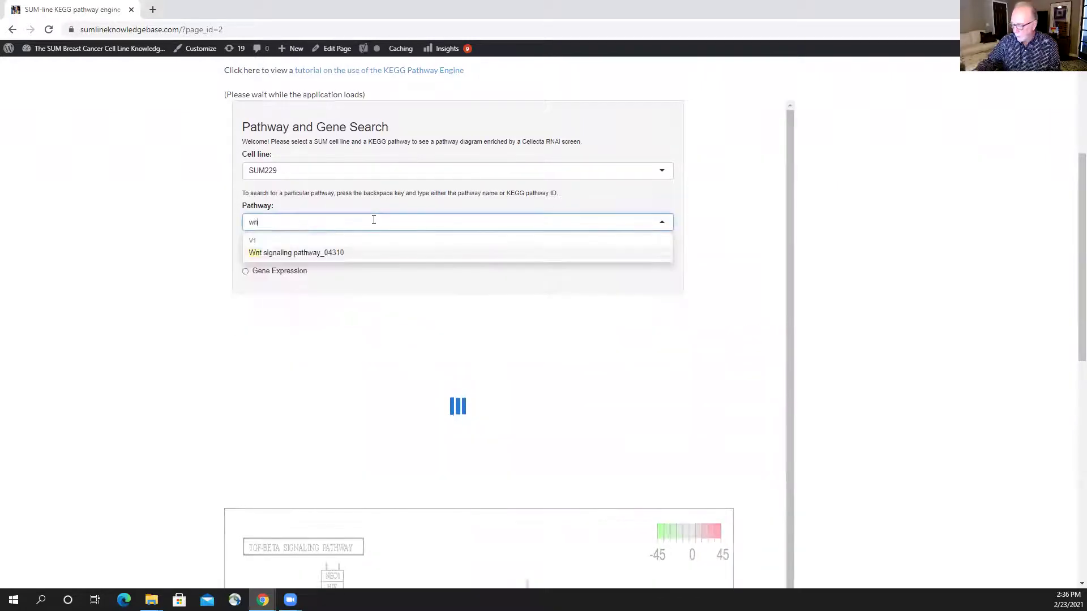
type("t")
left_click(306, 253)
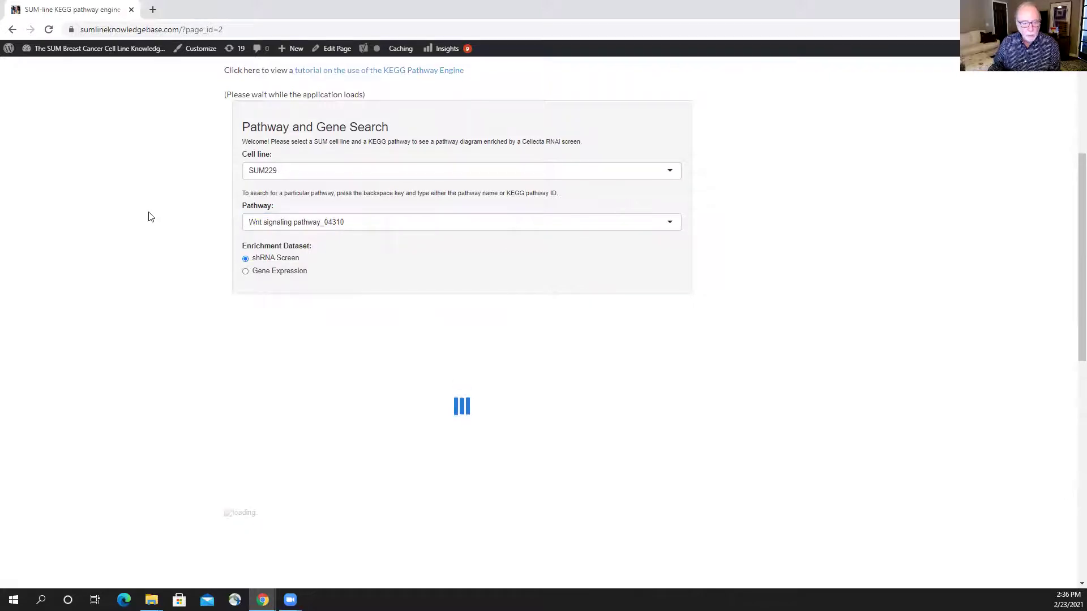
Examine the SUM229 screen hits in the gene table and across the canonical, planar cell polarity and Ca2+ branches of the Wnt diagram.
scroll(151, 216, "down", 8)
scroll(151, 217, "down", 1)
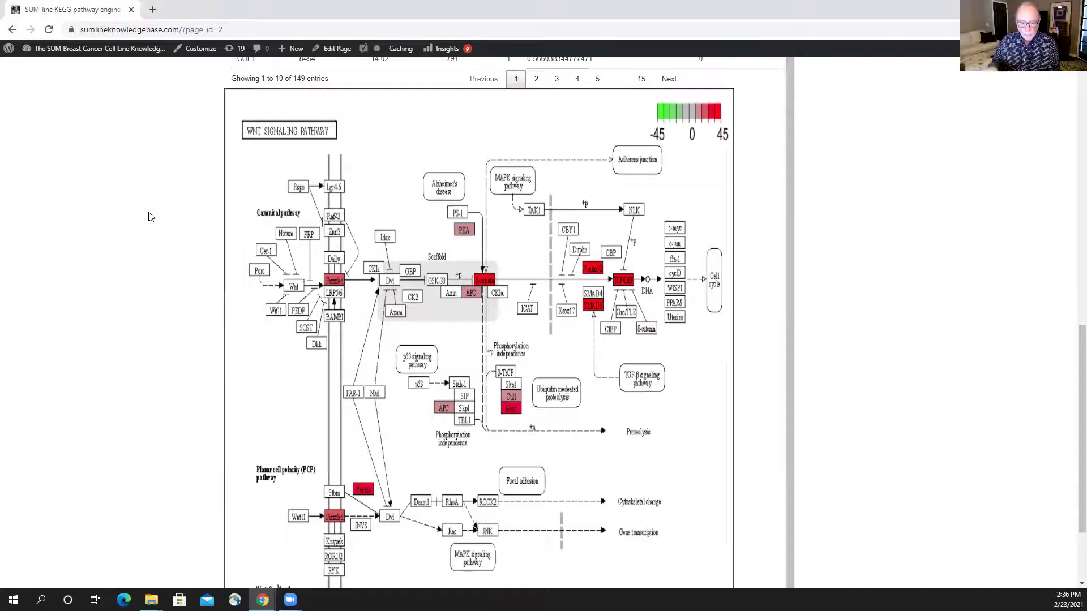
scroll(150, 217, "up", 4)
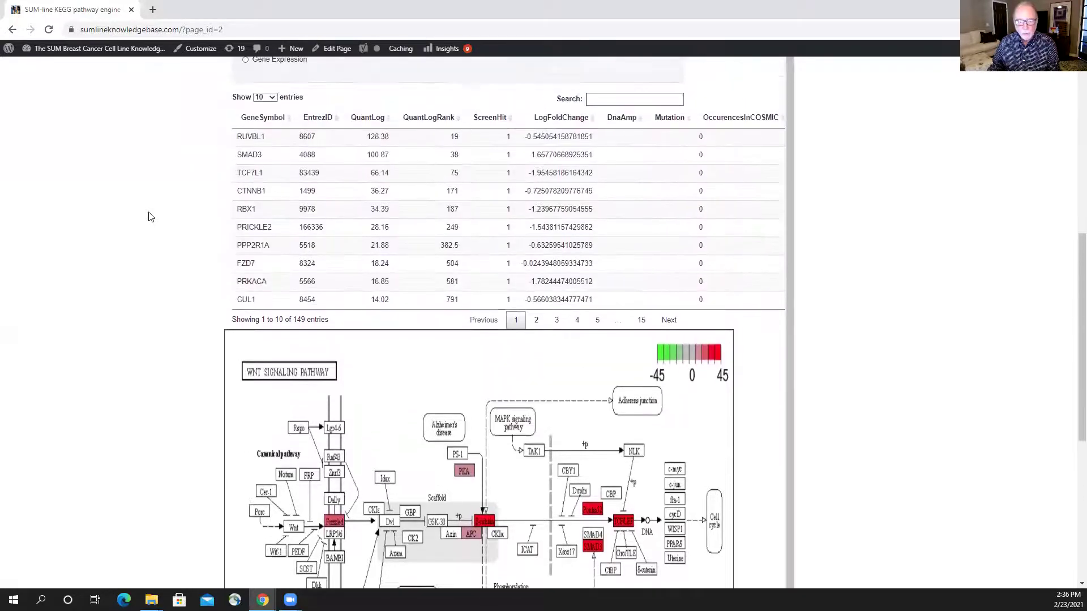
scroll(150, 217, "down", 5)
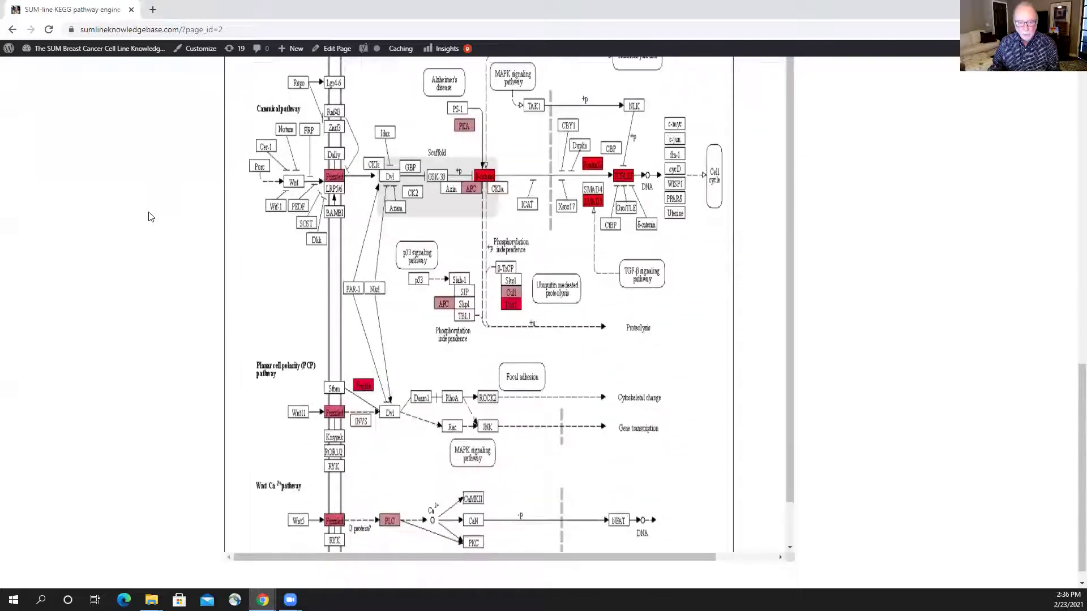
scroll(151, 217, "up", 1)
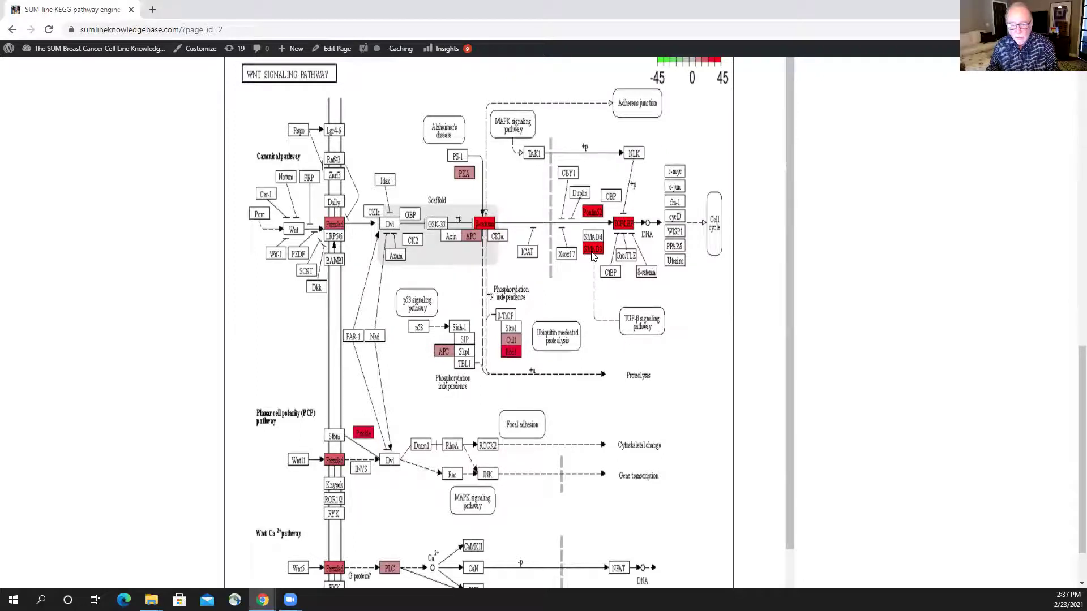
scroll(597, 271, "down", 1)
scroll(600, 274, "up", 1)
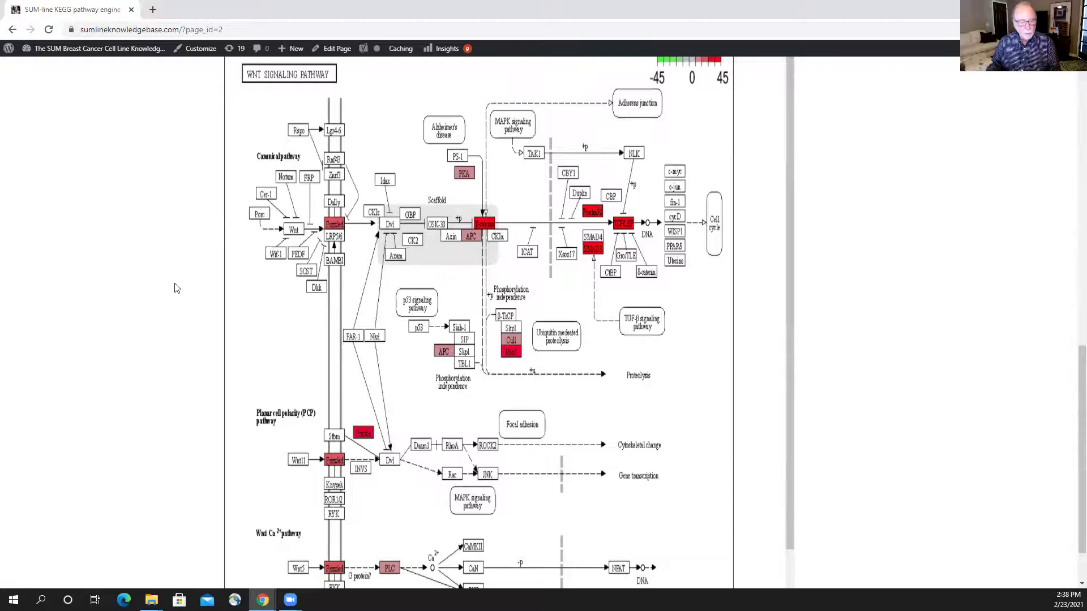
Switch the cell line to SUM1315 and view its screen hits on the Wnt signaling pathway diagram.
scroll(176, 288, "up", 1)
scroll(175, 287, "up", 7)
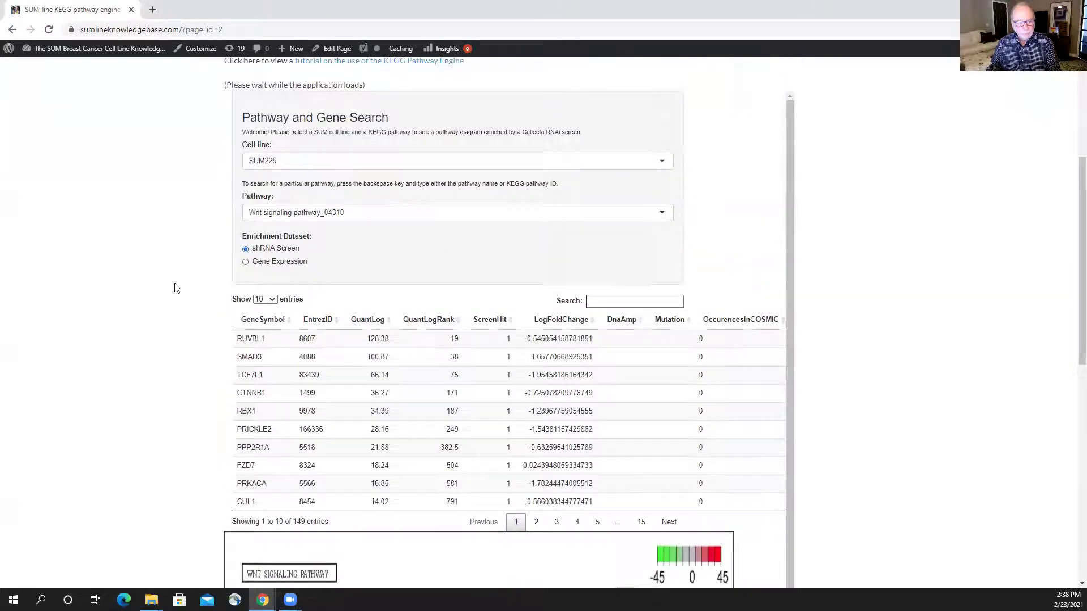
left_click(285, 160)
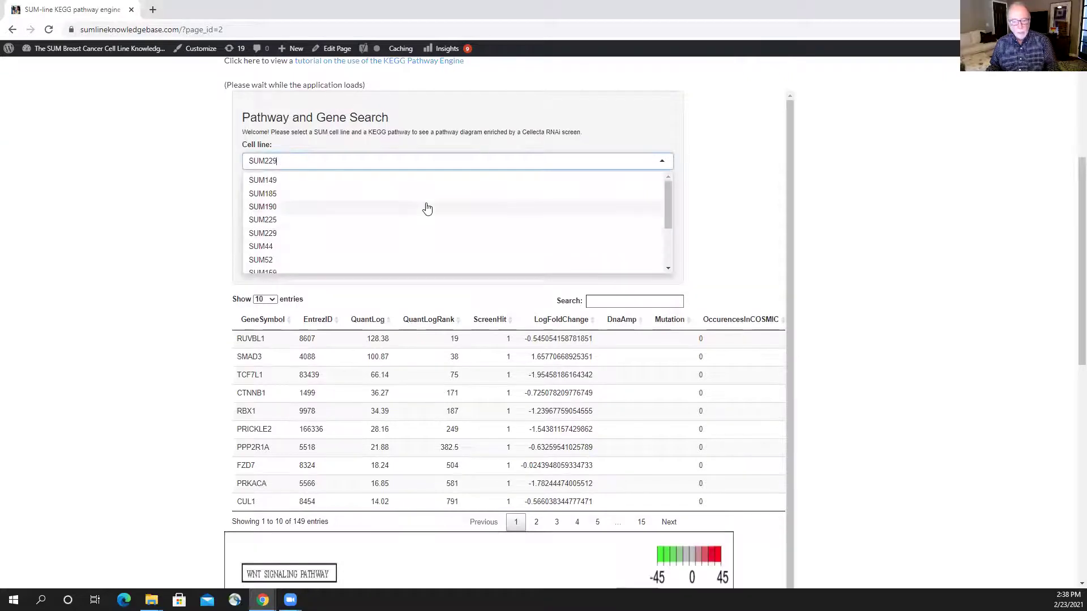
left_click_drag(667, 224, 665, 247)
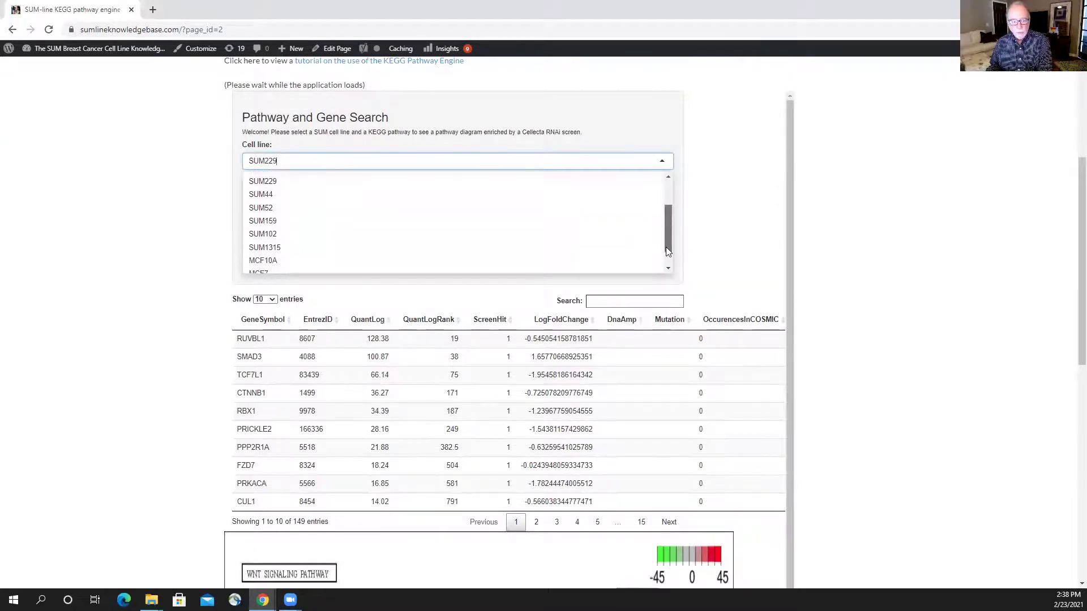
left_click(387, 251)
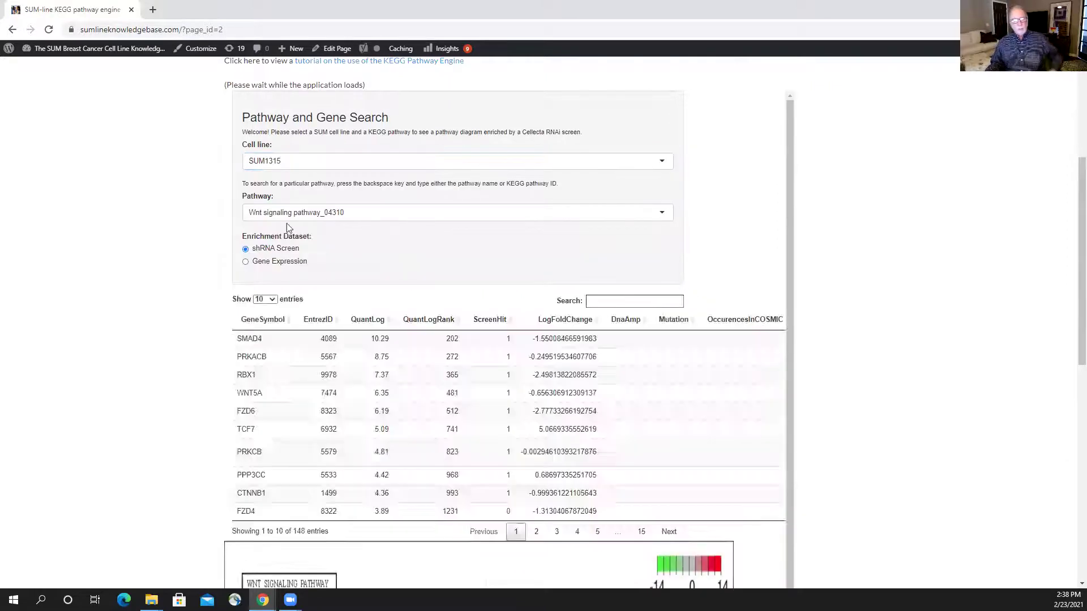
scroll(158, 243, "down", 8)
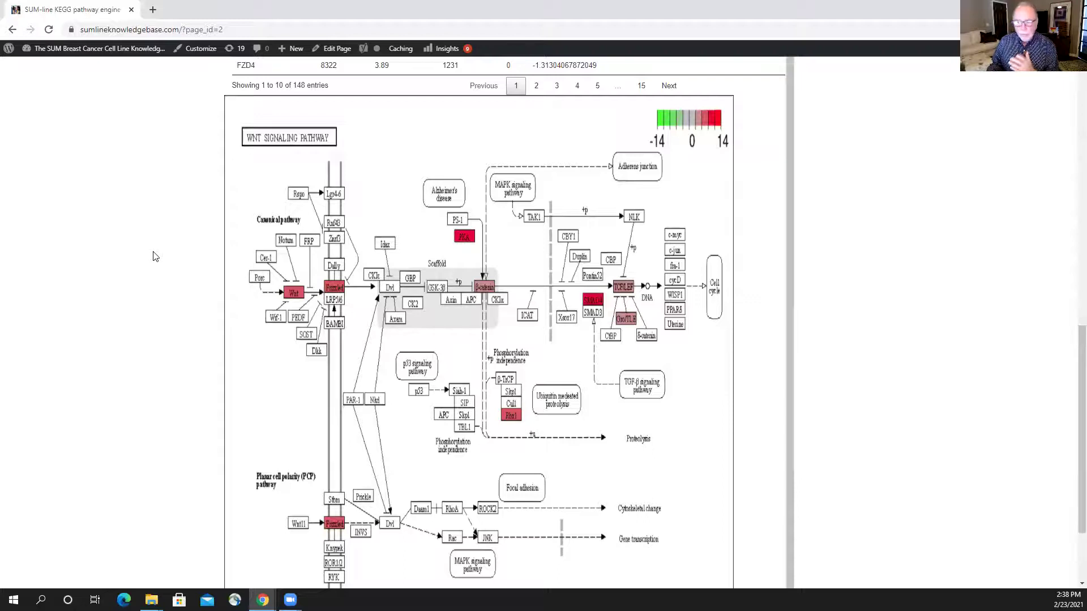
Open the KEGG Pathway Analysis tool from the data mining tools for the SUM cell lines.
scroll(153, 256, "up", 10)
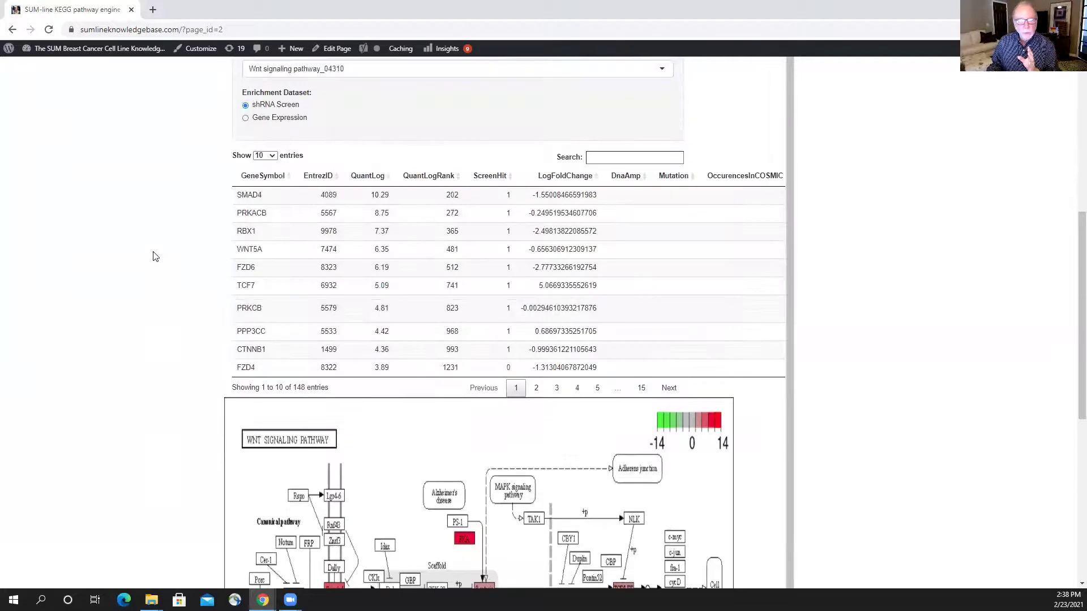
scroll(152, 257, "up", 3)
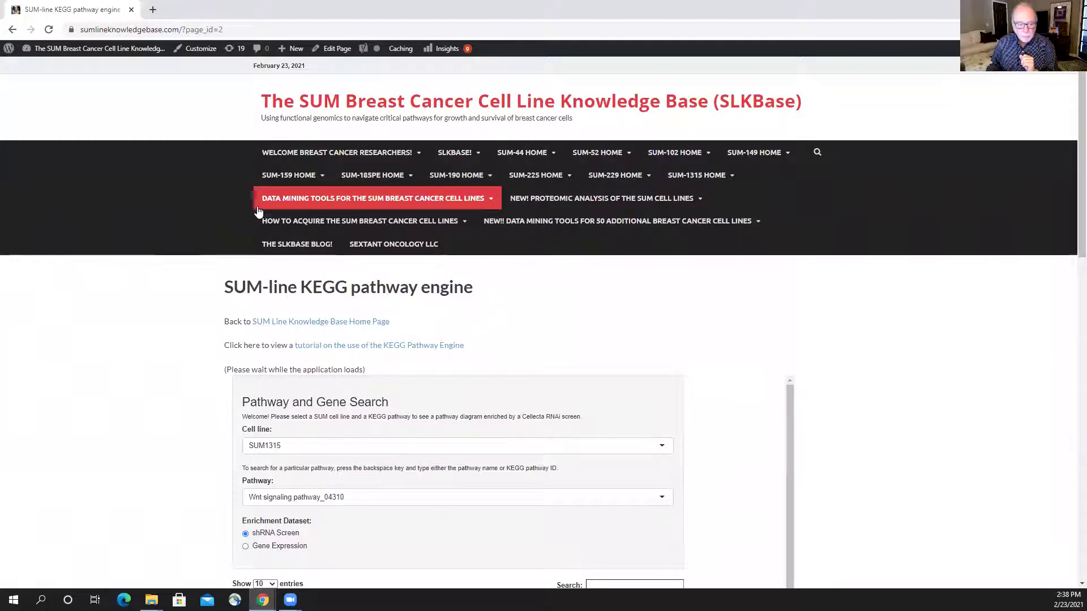
mouse_move(261, 205)
left_click(273, 258)
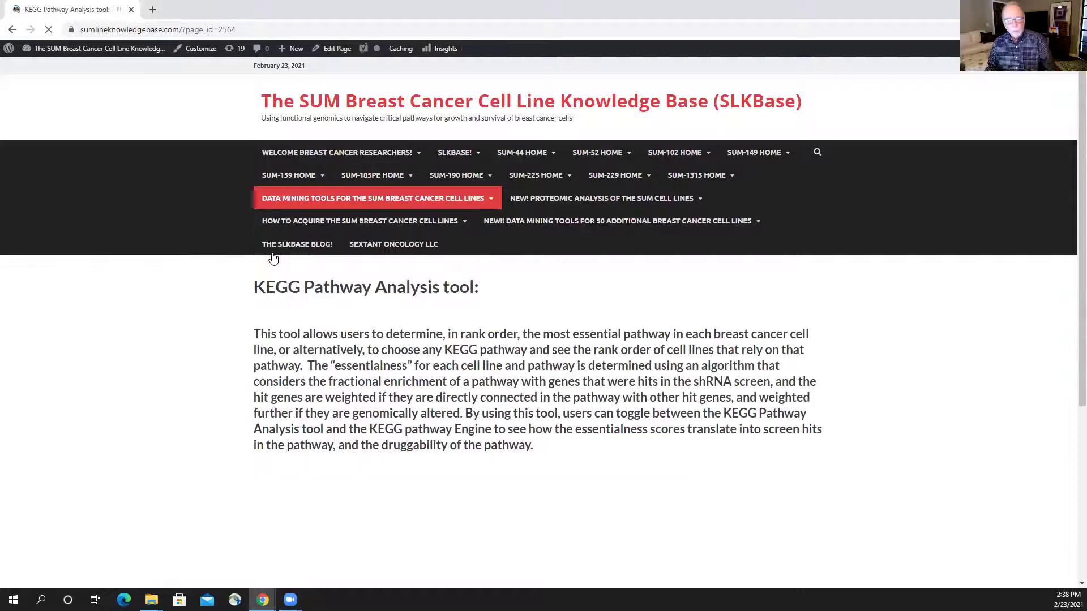
View by pathway and rank the cell lines for Wnt-signaling-pathway---Homo-sapiens-(human).
scroll(153, 310, "down", 3)
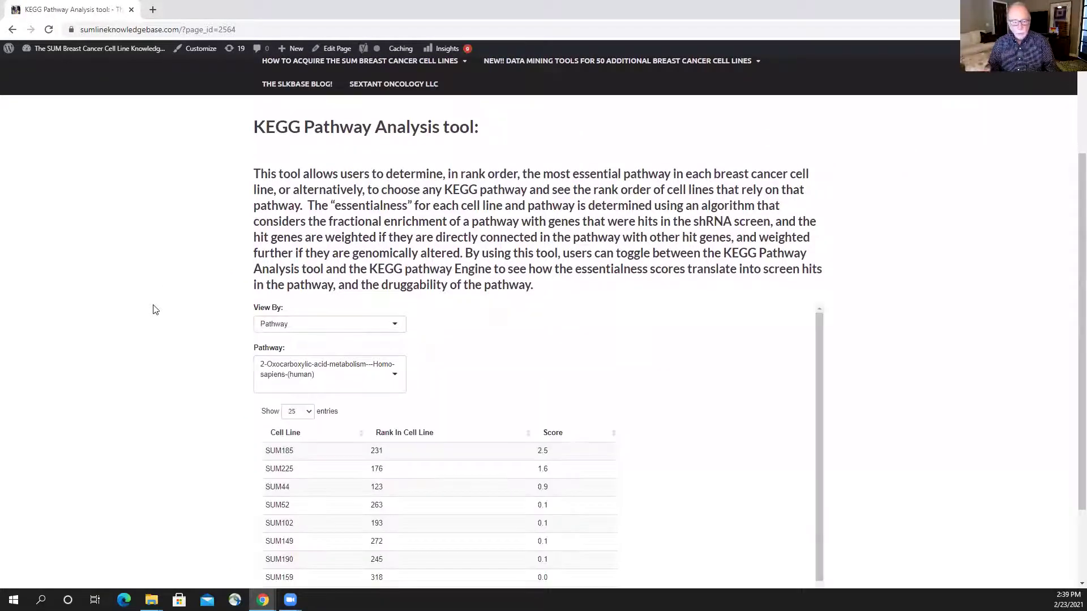
left_click(300, 324)
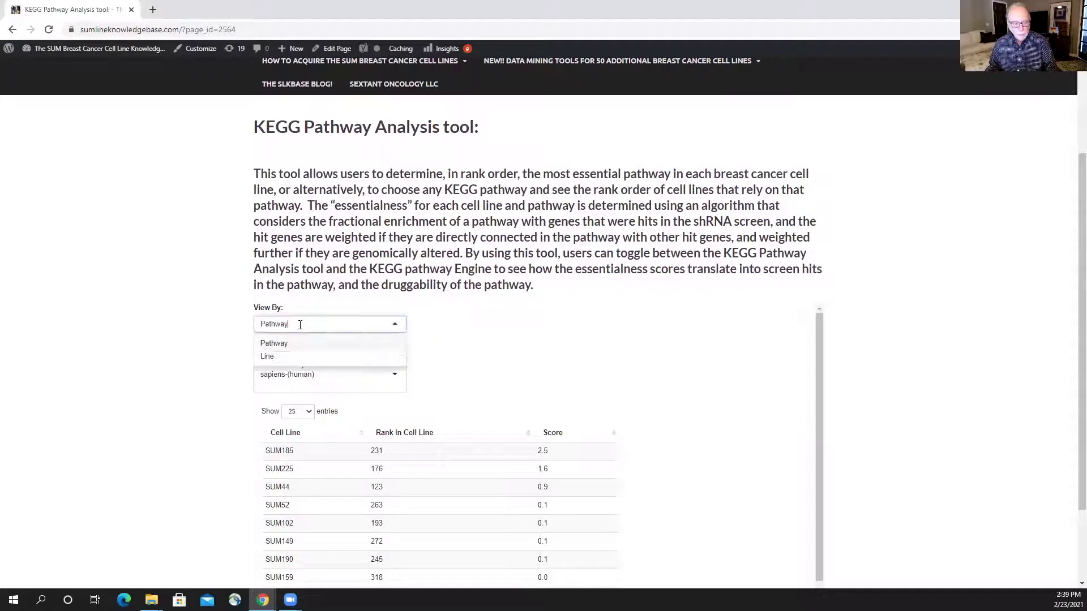
left_click(275, 345)
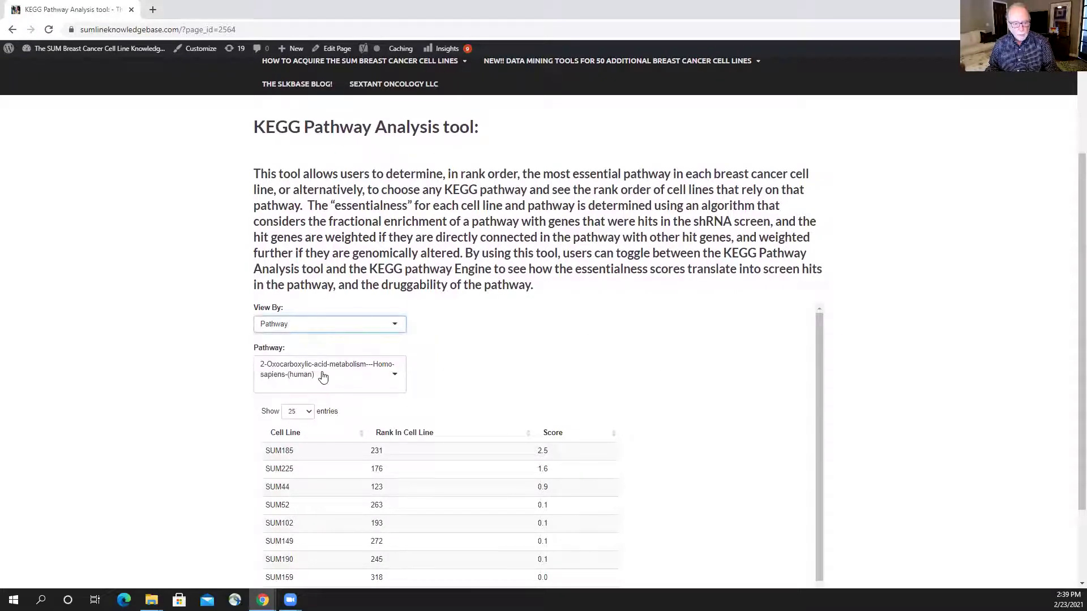
left_click(324, 376)
key("BackSpace")
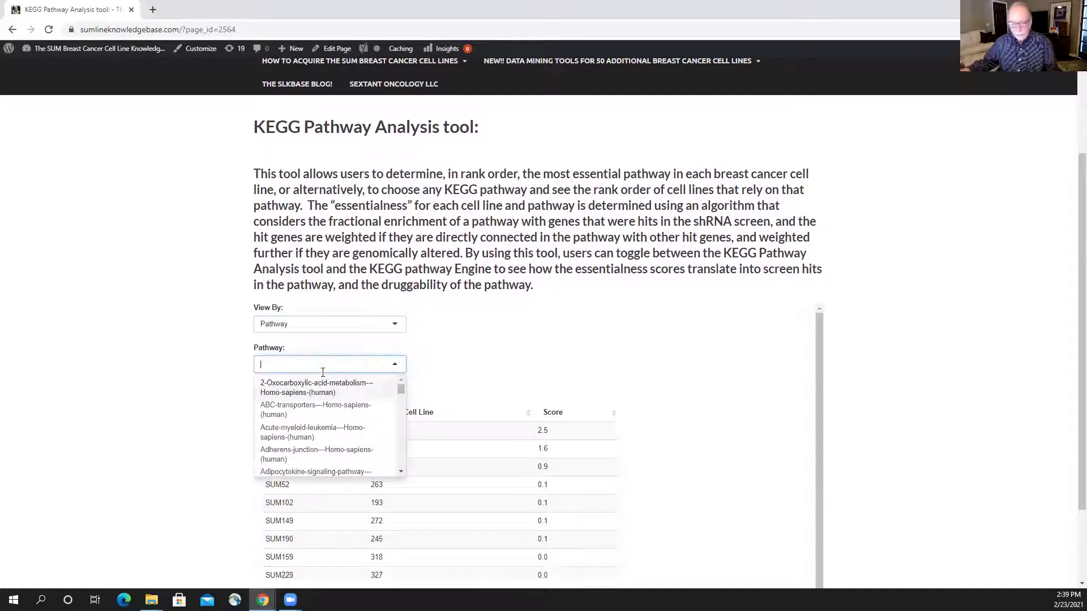
type("wnt")
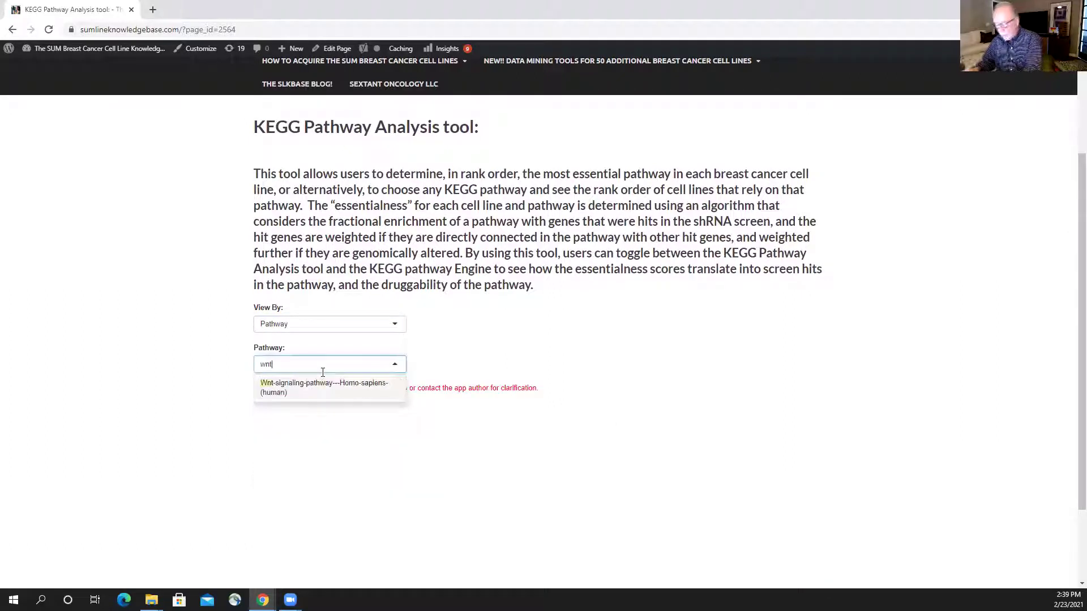
left_click(301, 389)
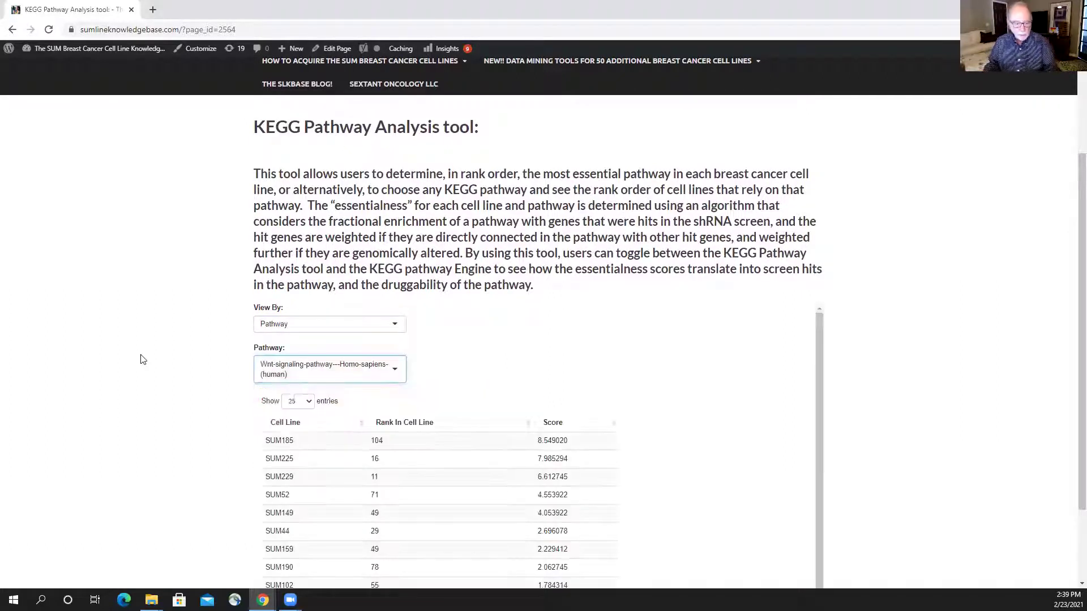
scroll(135, 356, "down", 2)
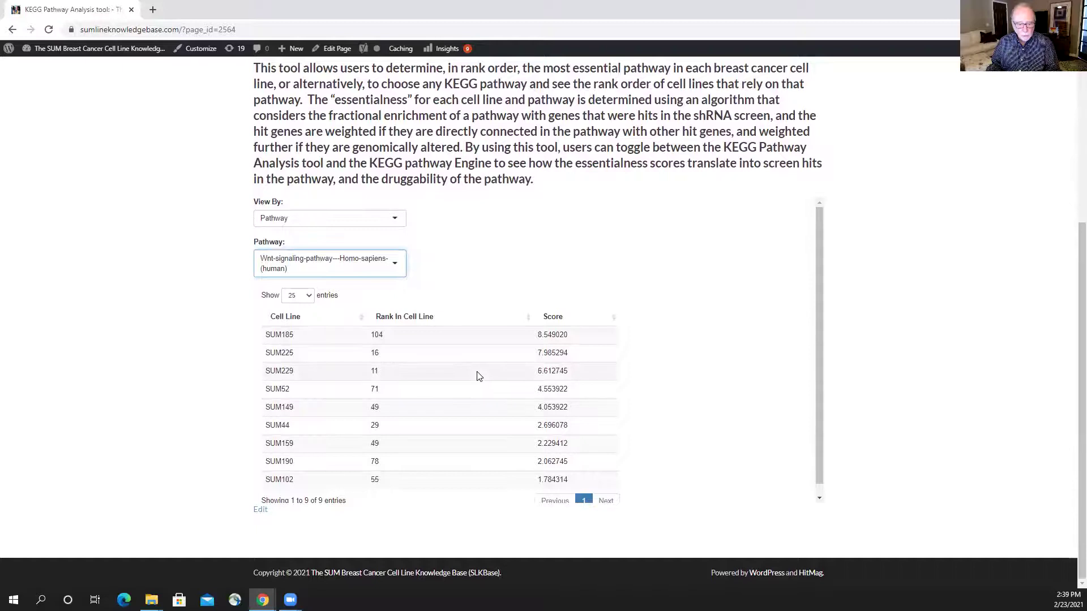
left_click(819, 498)
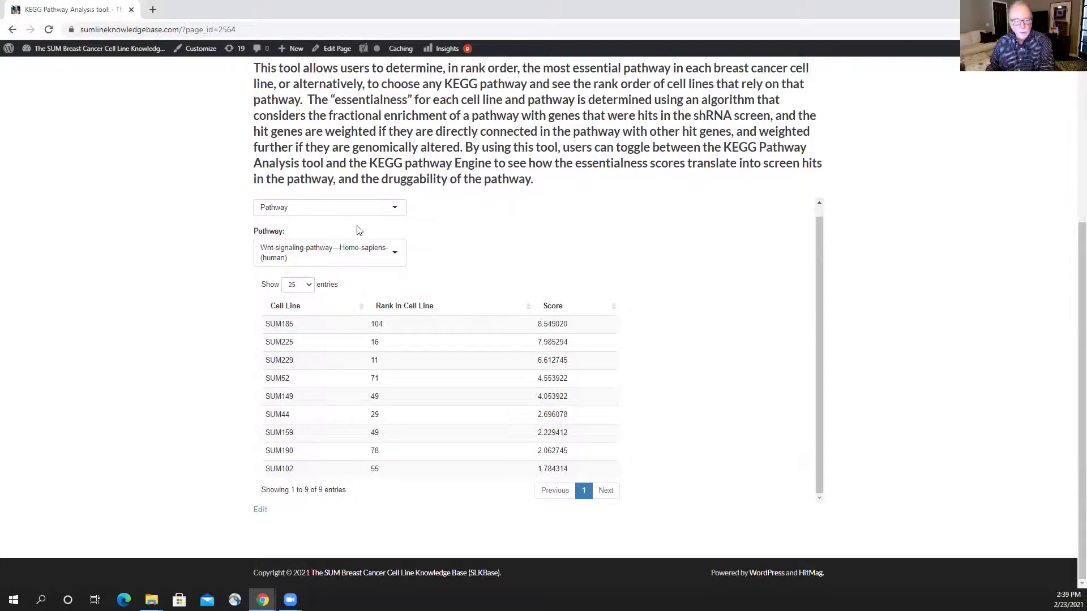
Switch the analysis to view by Line and rank the pathways for cell line SUM185.
left_click(322, 207)
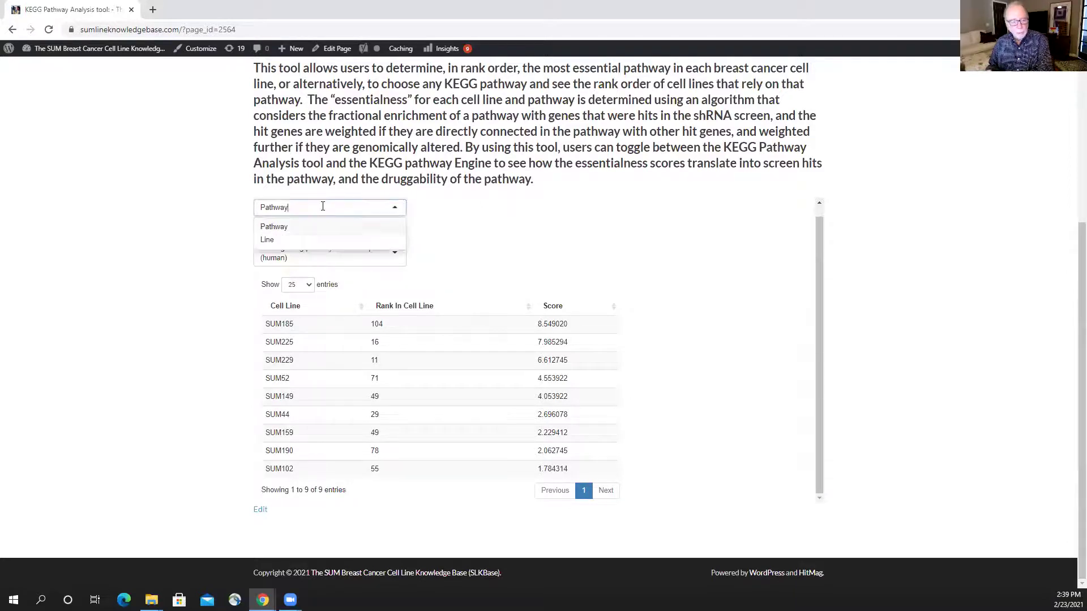
left_click(277, 240)
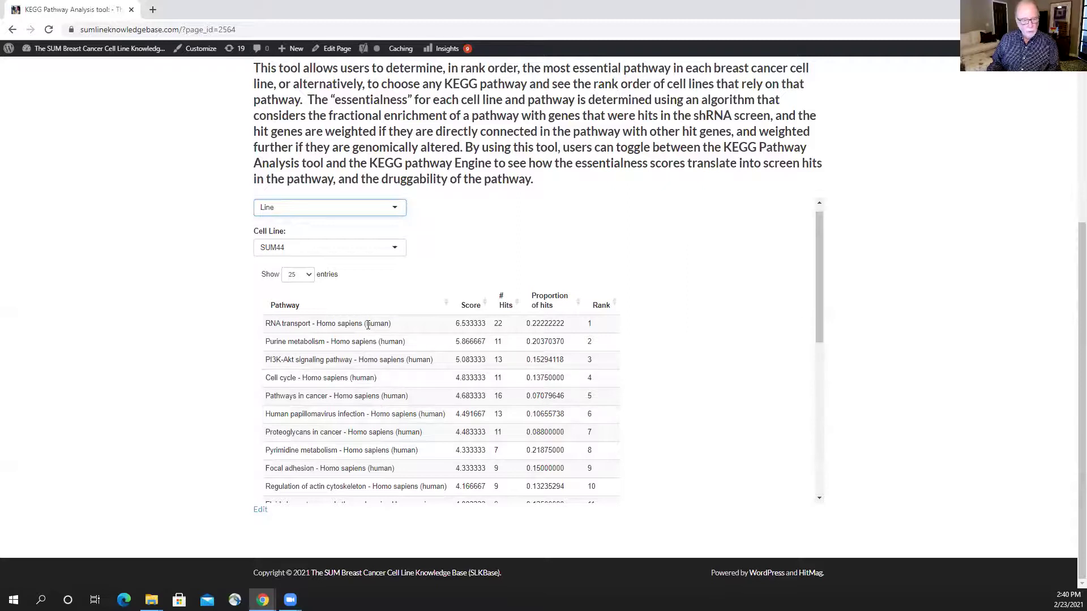
left_click(321, 253)
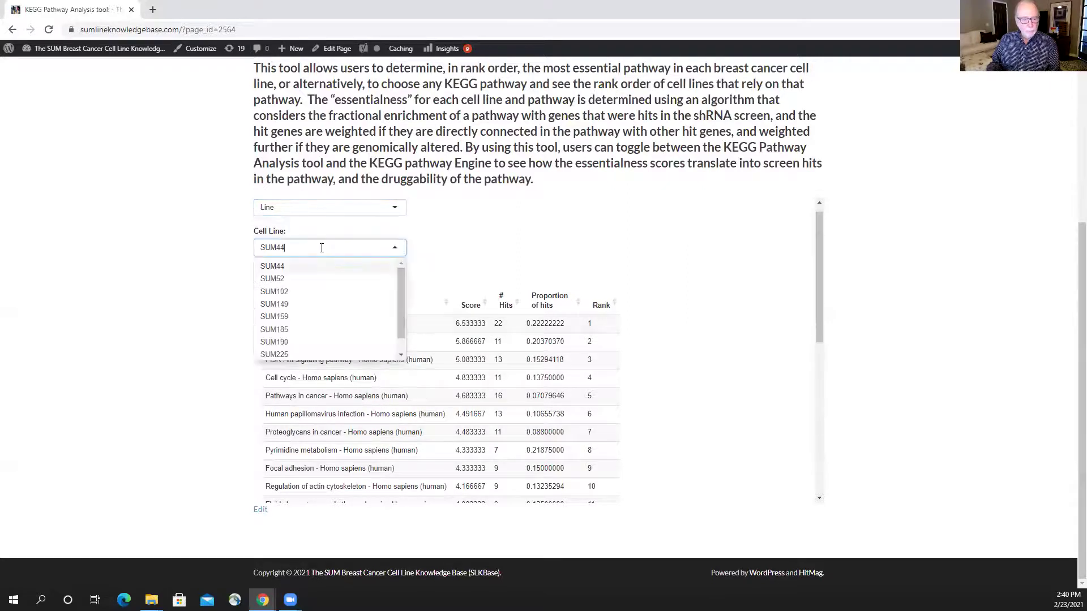
left_click(305, 331)
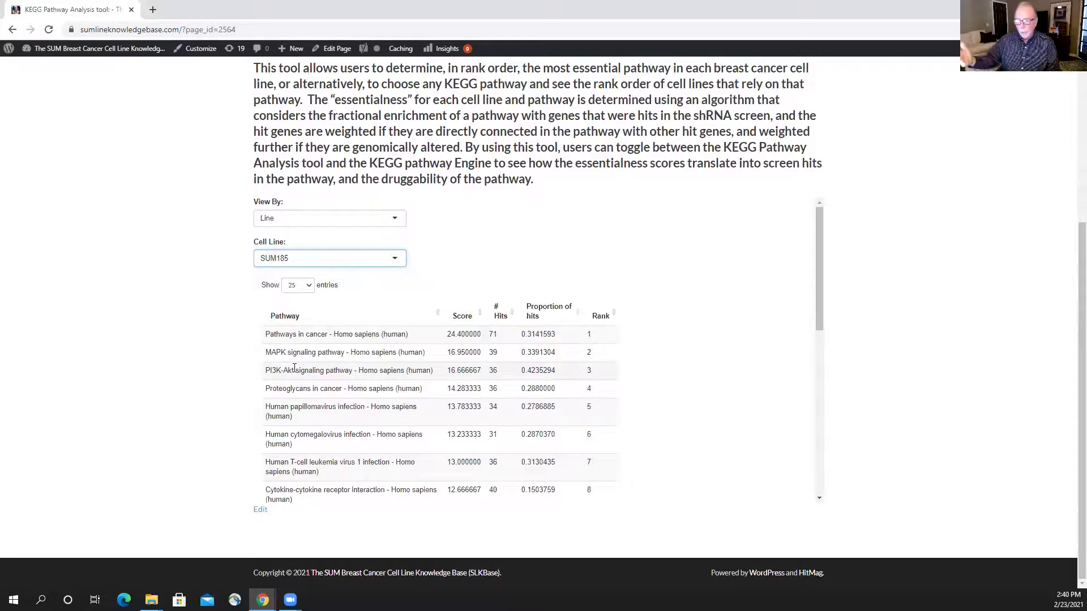
Open the SUM-line KEGG pathway engine from the data mining tools for the SUM breast cancer cell lines.
scroll(174, 325, "up", 5)
mouse_move(319, 221)
left_click(382, 223)
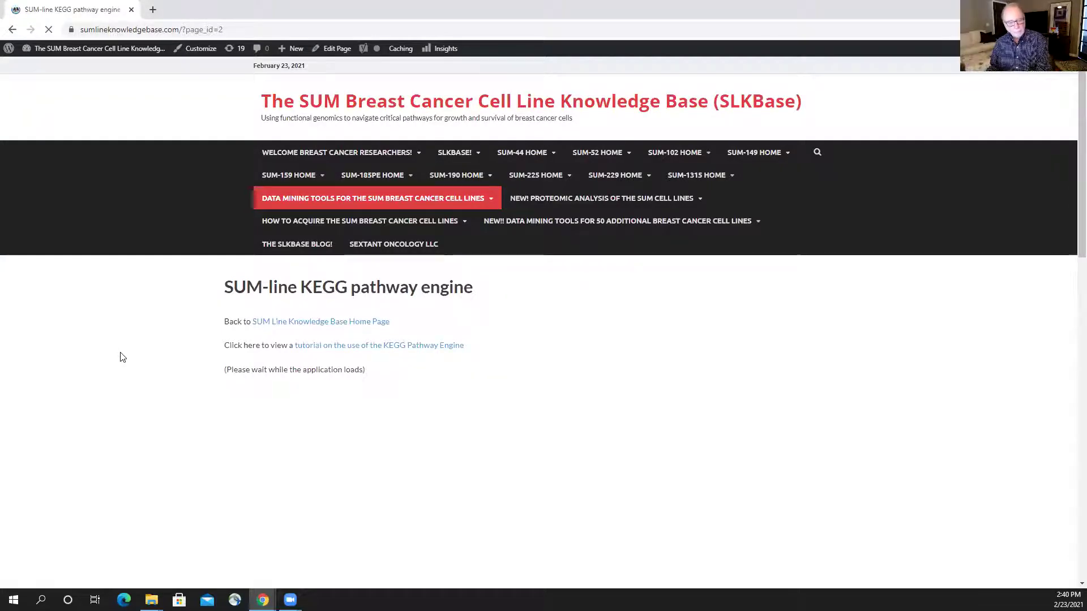
Select cell line SUM185 and PI3K-Akt signaling pathway_04151, and view the shRNA screen hits on the pathway diagram.
scroll(120, 357, "down", 3)
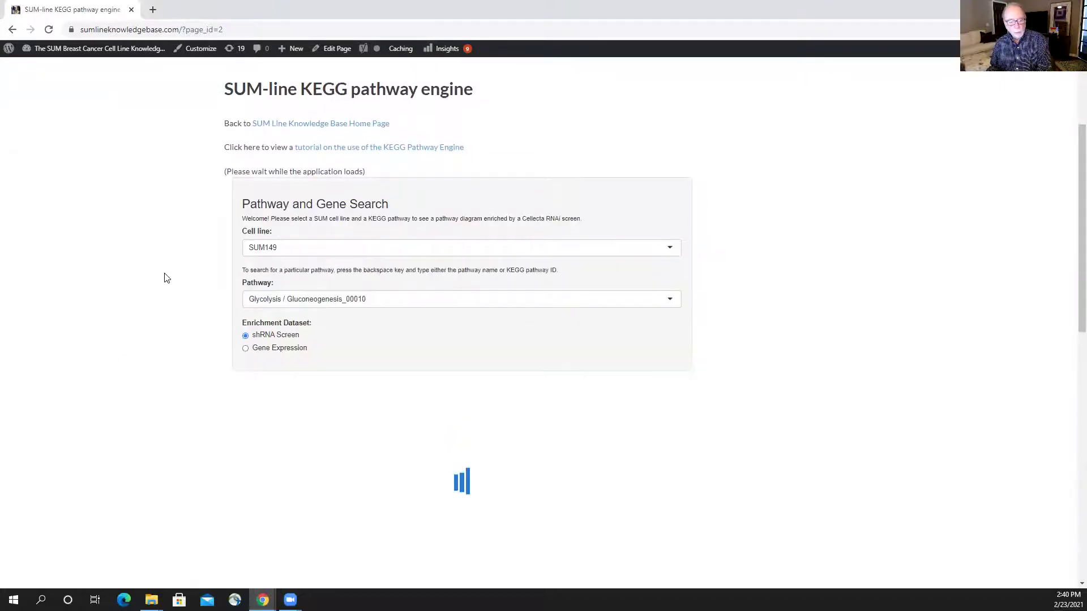
left_click(281, 250)
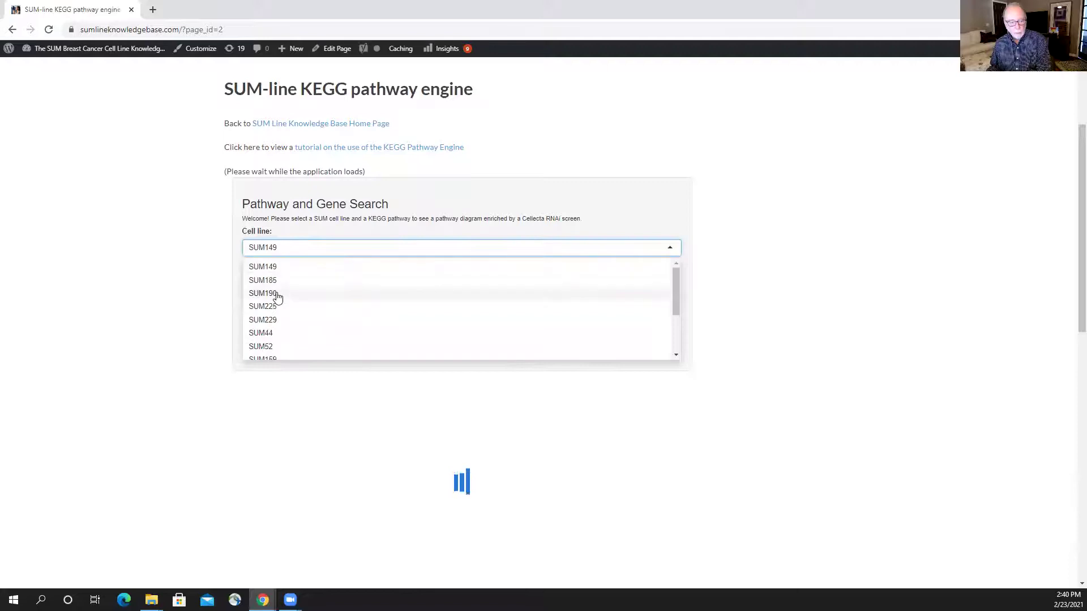
left_click(279, 282)
left_click(378, 299)
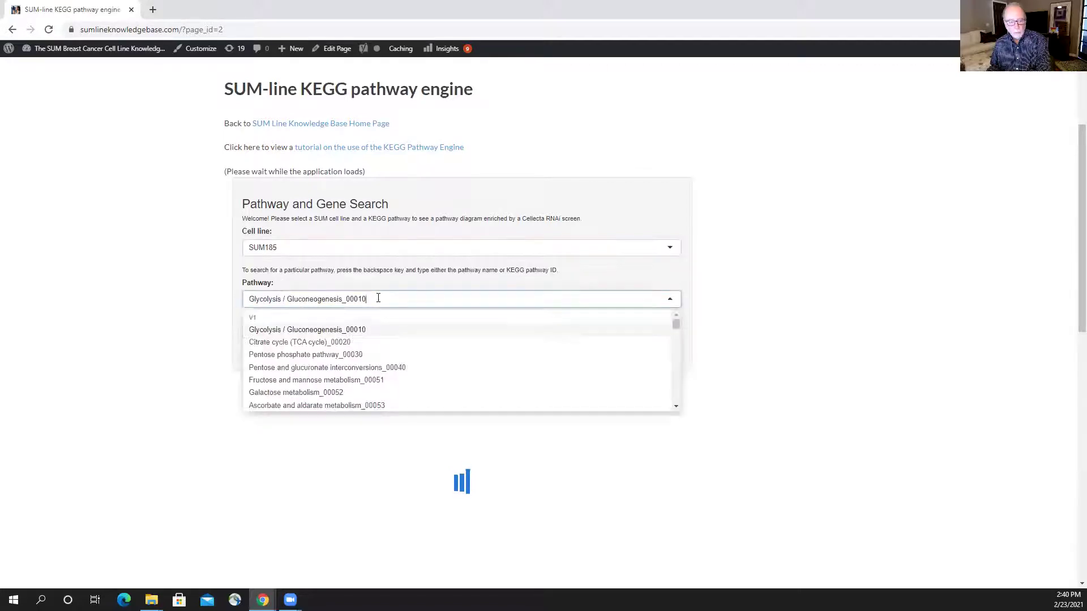
key("BackSpace")
type("pi3")
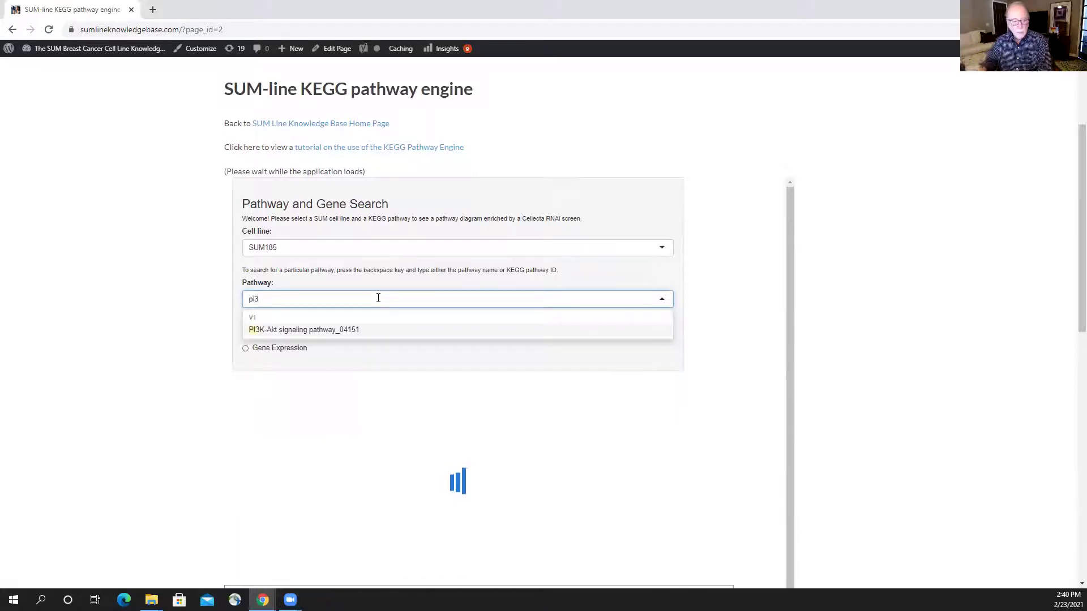
left_click(330, 331)
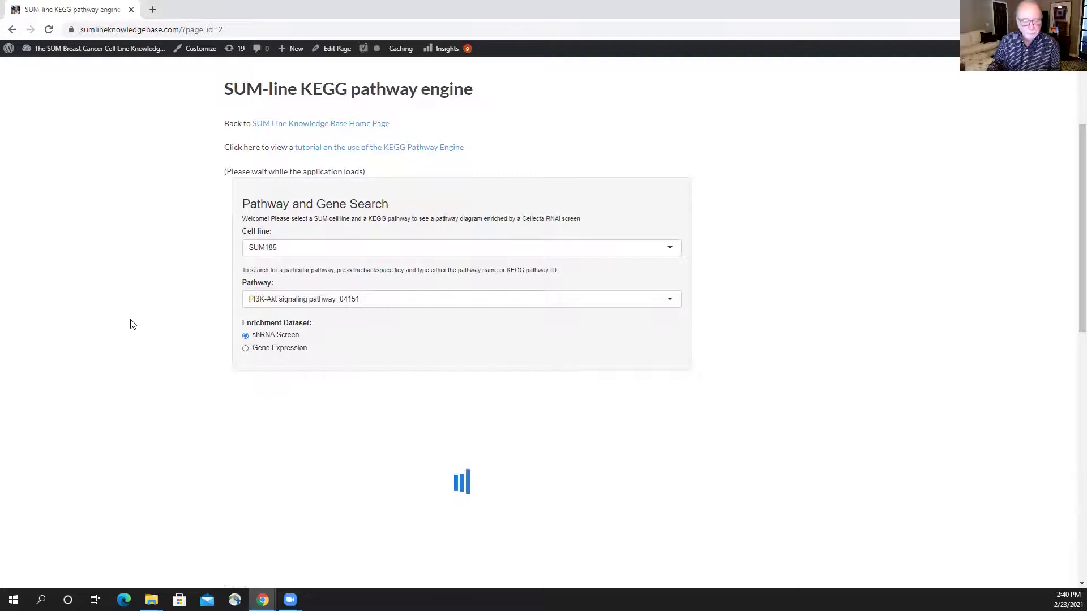
scroll(130, 325, "down", 2)
scroll(130, 325, "down", 6)
scroll(131, 324, "down", 4)
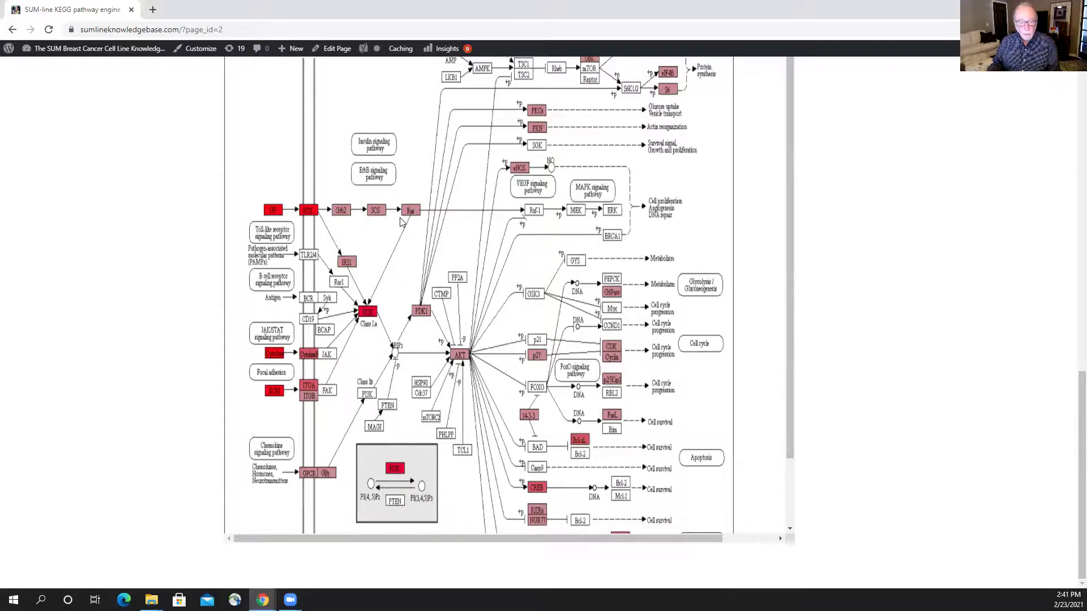
Review the SUM185 PI3K-Akt screen hits on pages 2 to 6 of the gene table, and return to page 1.
scroll(399, 222, "up", 9)
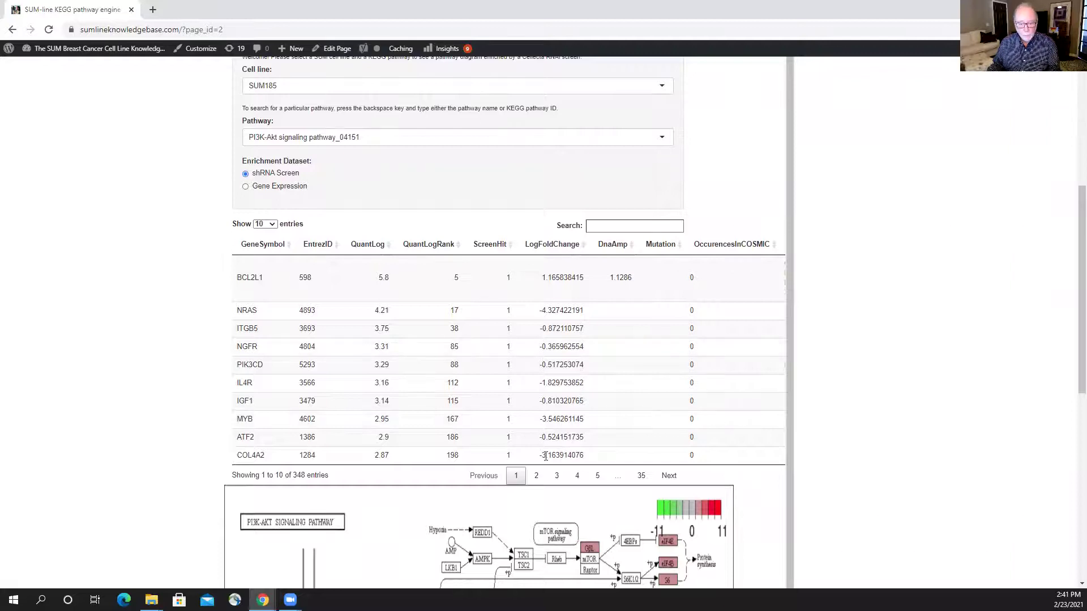
left_click(535, 477)
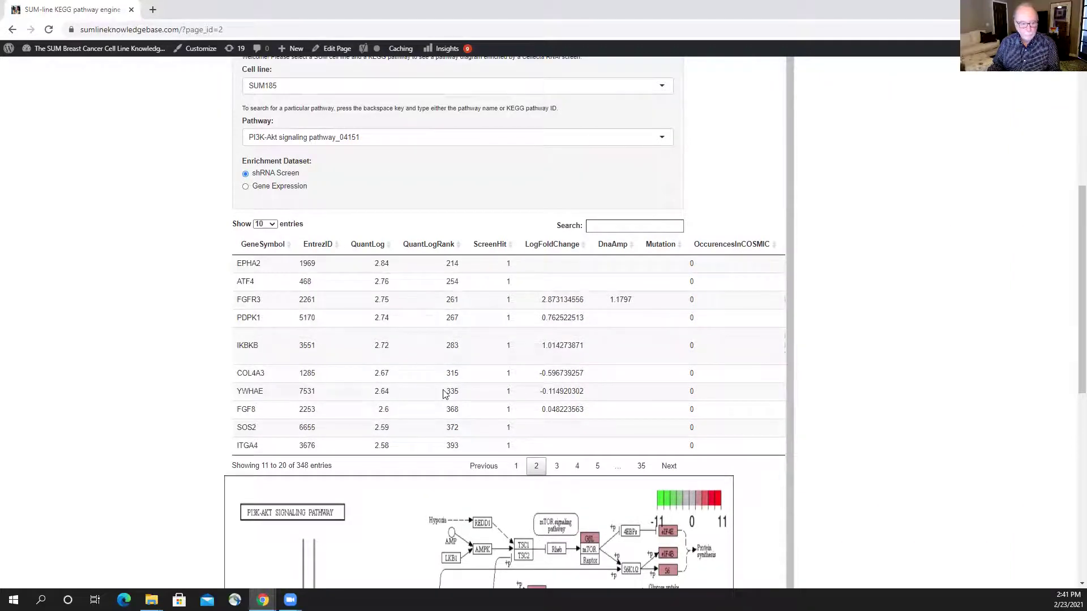
left_click(555, 470)
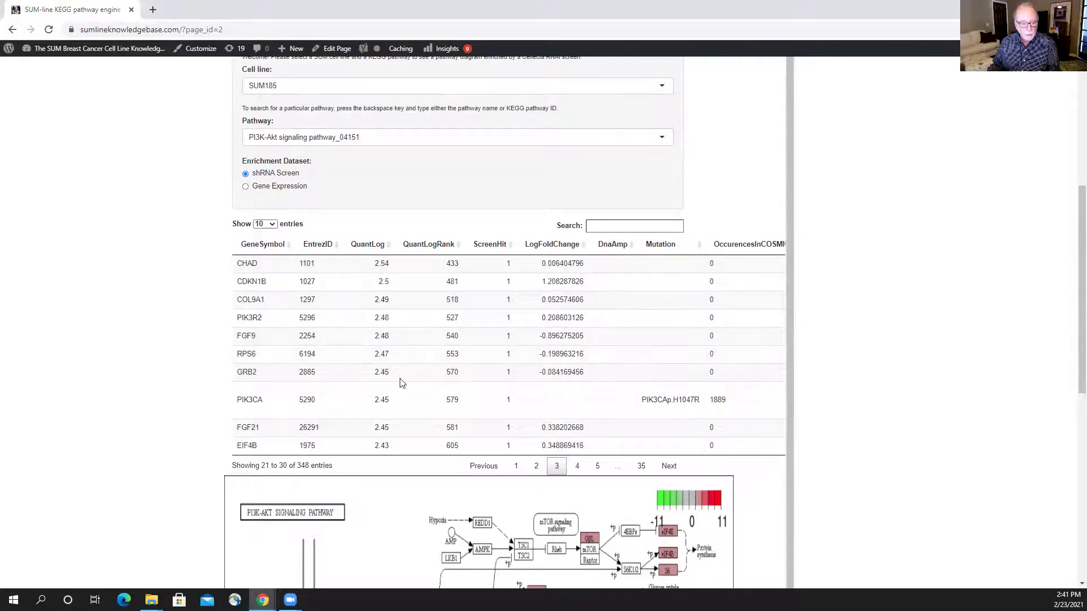
left_click(577, 468)
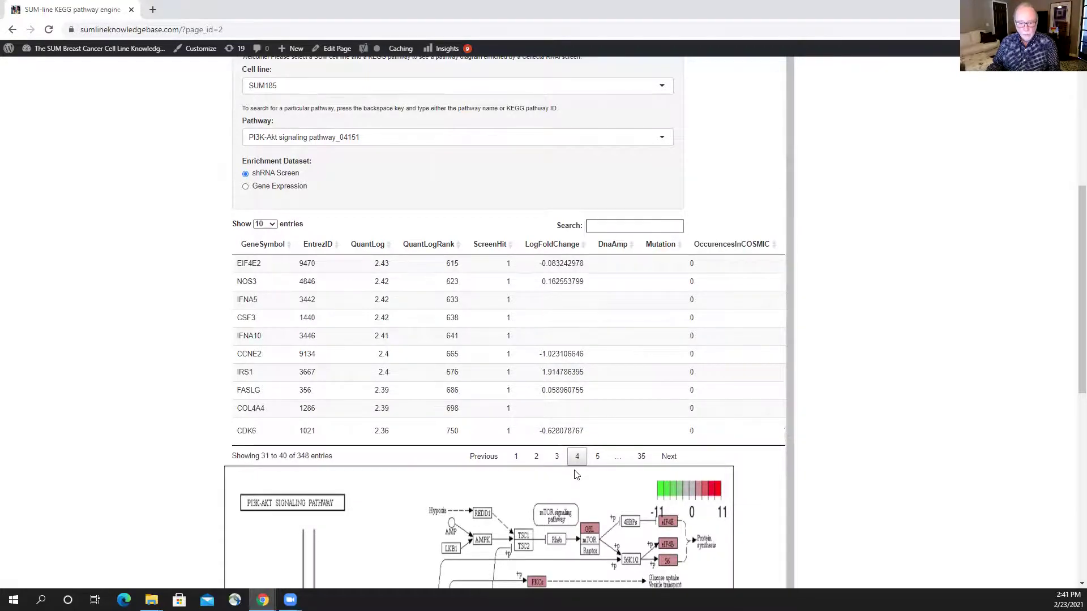
left_click(598, 458)
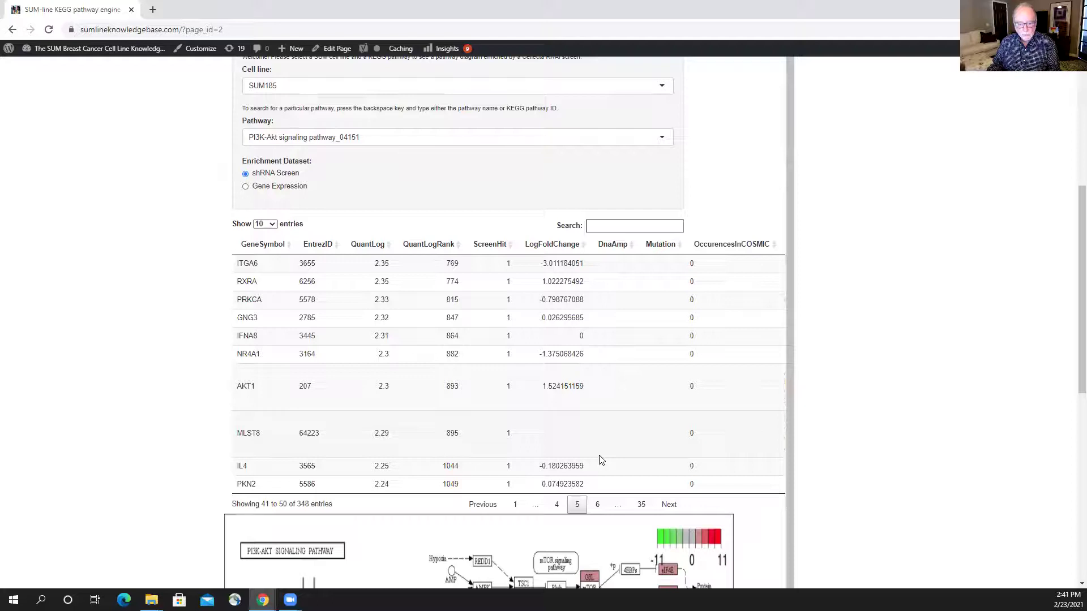
left_click(598, 505)
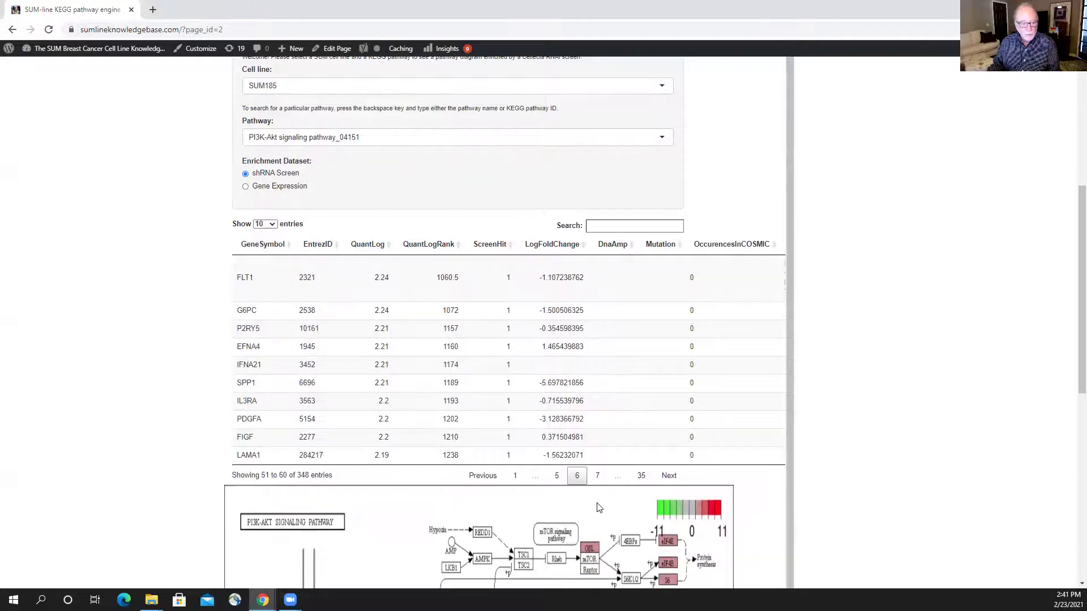
left_click(516, 476)
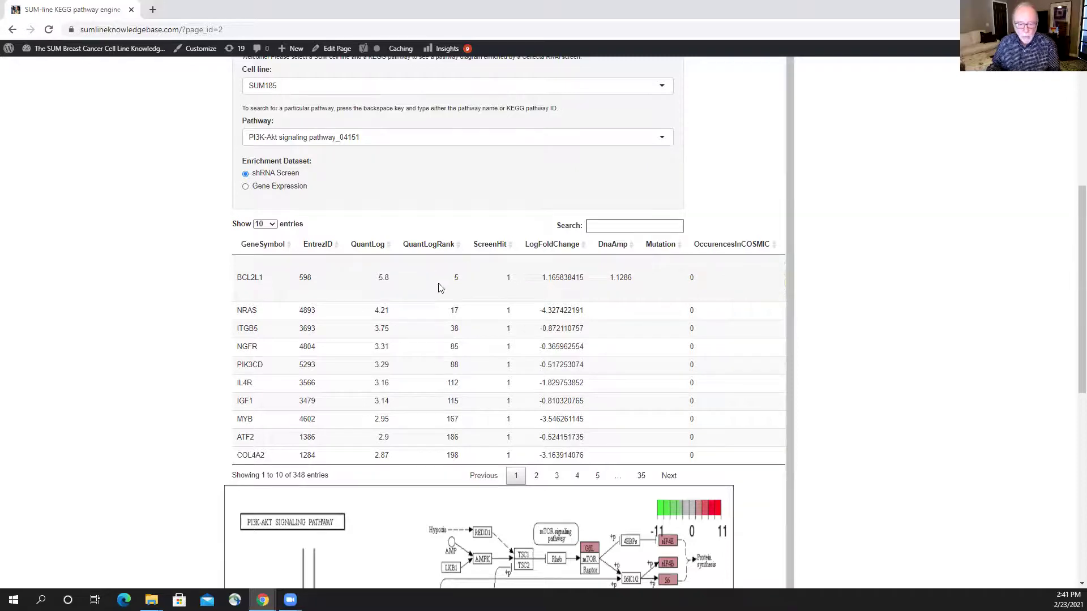
Examine the SUM185 screen hits on the PI3K-Akt diagram, from growth factors and receptors to AKT and its downstream targets.
scroll(168, 320, "down", 6)
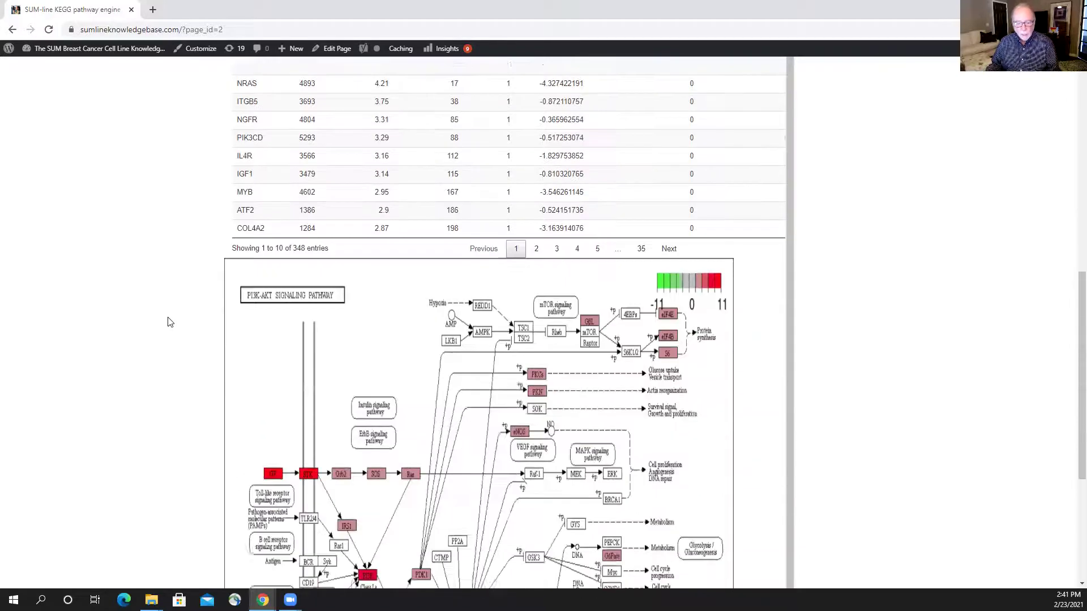
scroll(169, 321, "down", 3)
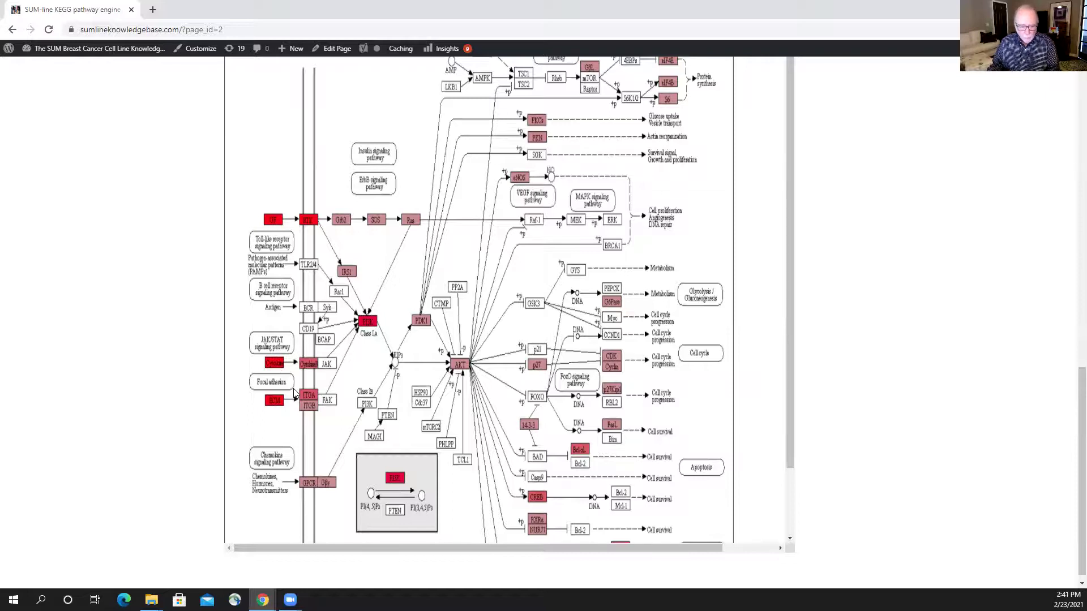
scroll(118, 327, "up", 2)
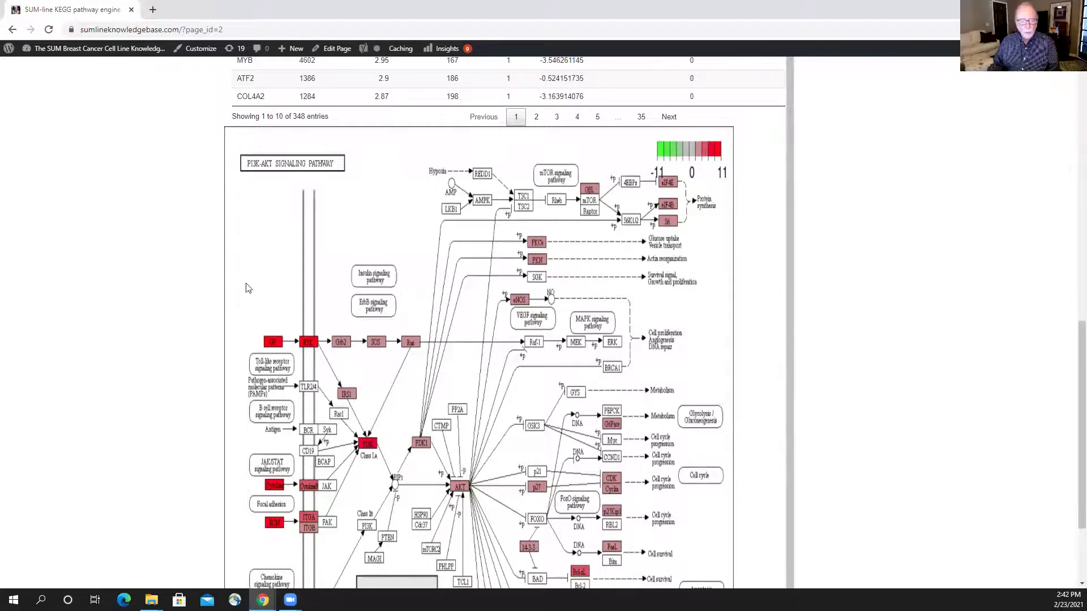
scroll(153, 297, "up", 4)
scroll(153, 297, "up", 3)
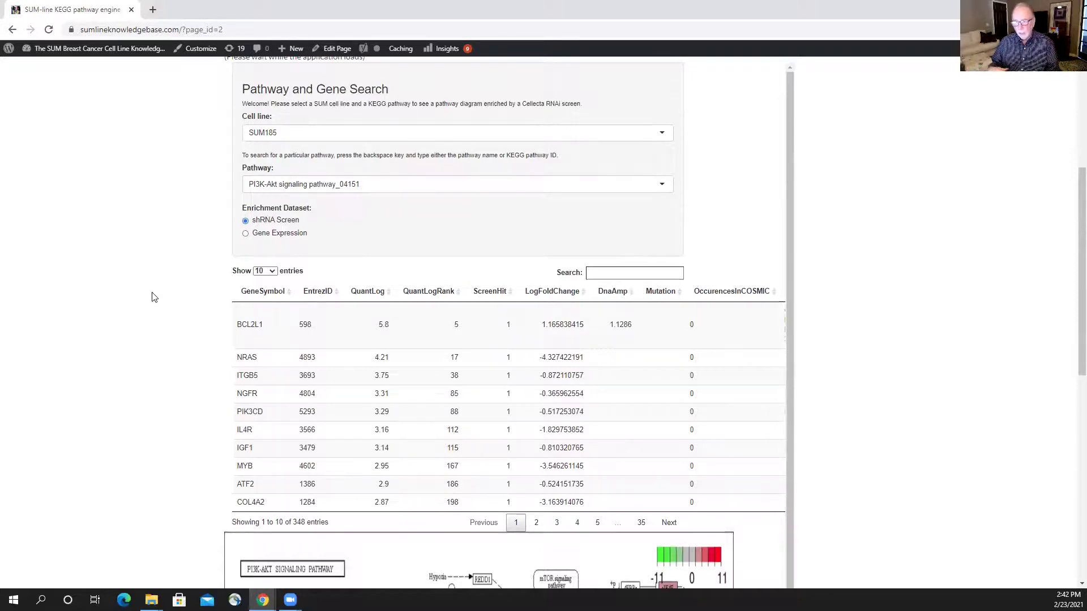
scroll(152, 297, "down", 3)
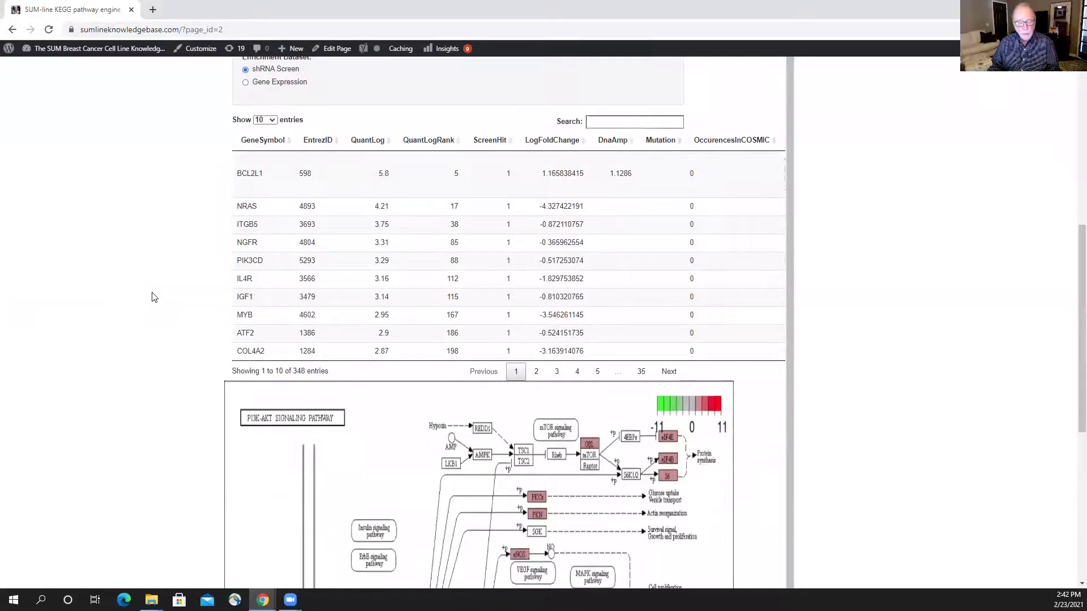
Switch the cell line to SUM1315 and view its screen hits on the PI3K-Akt signaling pathway diagram.
scroll(151, 297, "up", 3)
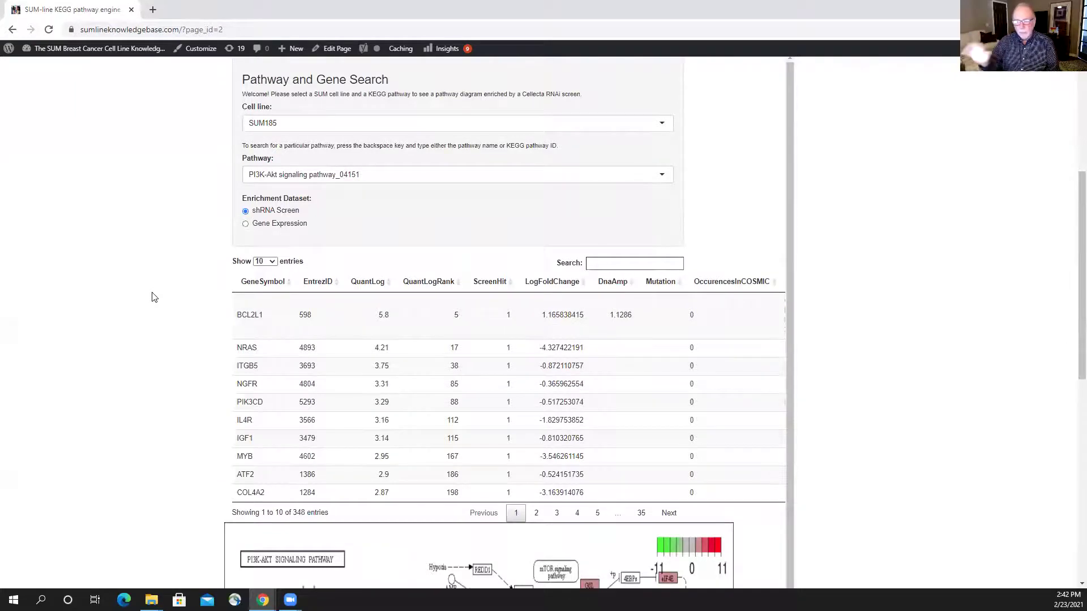
left_click(266, 127)
scroll(304, 178, "down", 1)
scroll(304, 178, "down", 2)
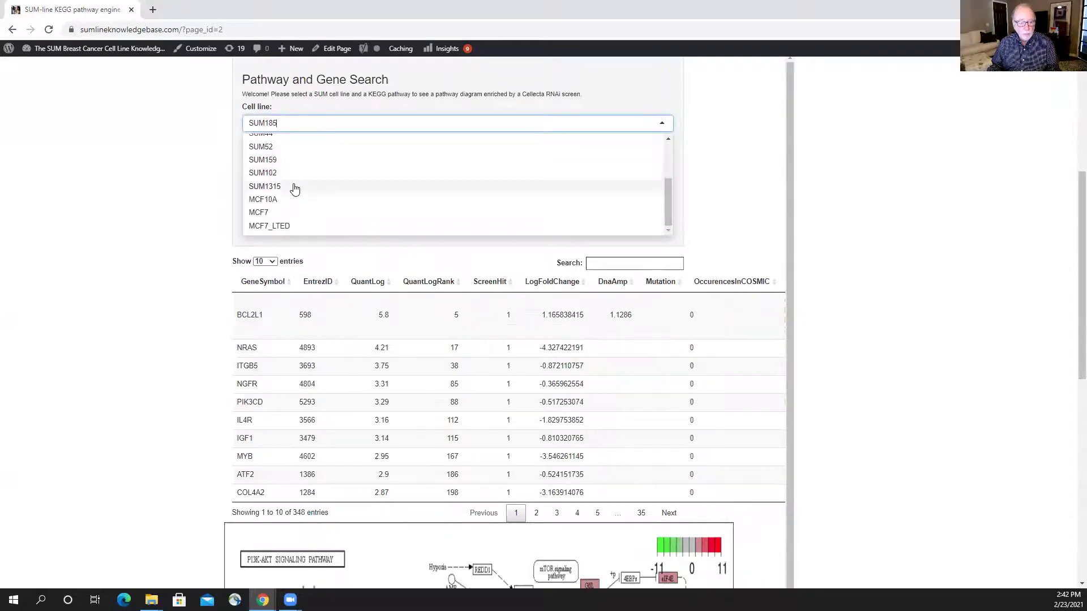
left_click(295, 188)
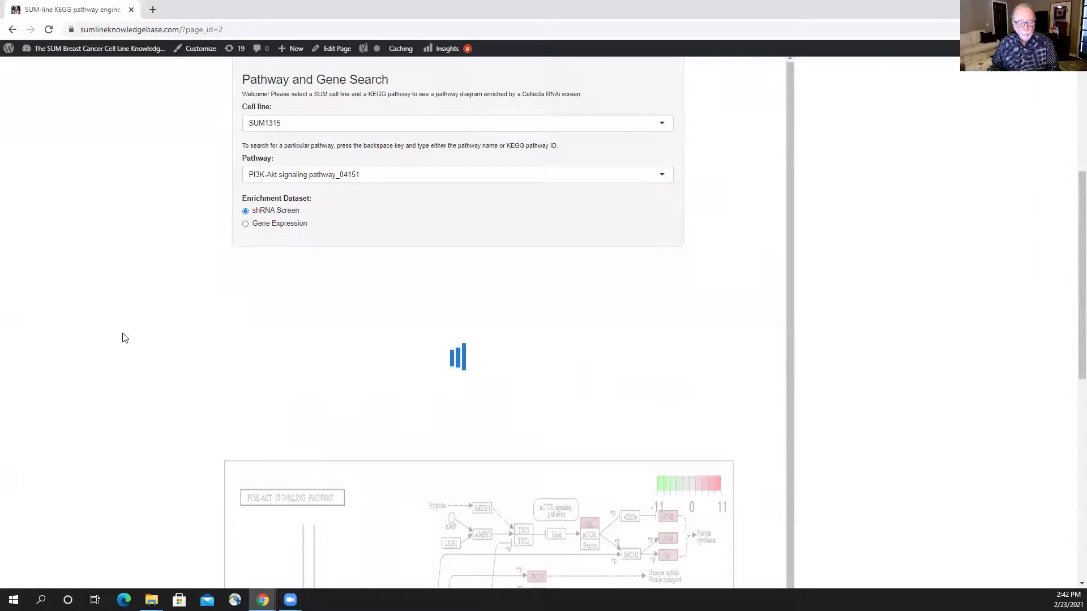
scroll(125, 338, "down", 5)
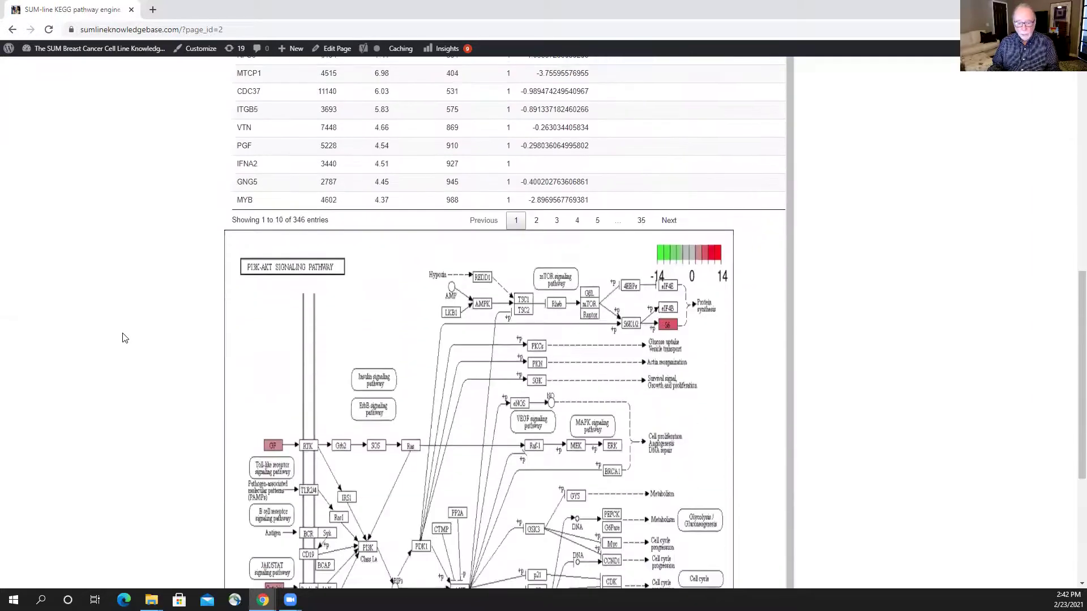
scroll(126, 338, "down", 5)
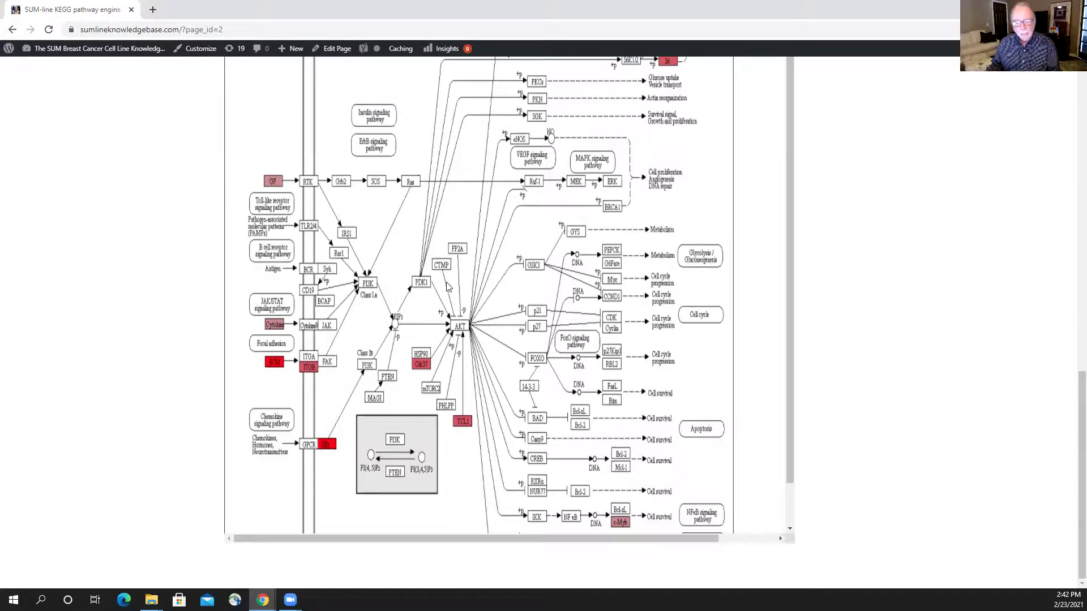
scroll(446, 285, "up", 8)
scroll(446, 286, "up", 3)
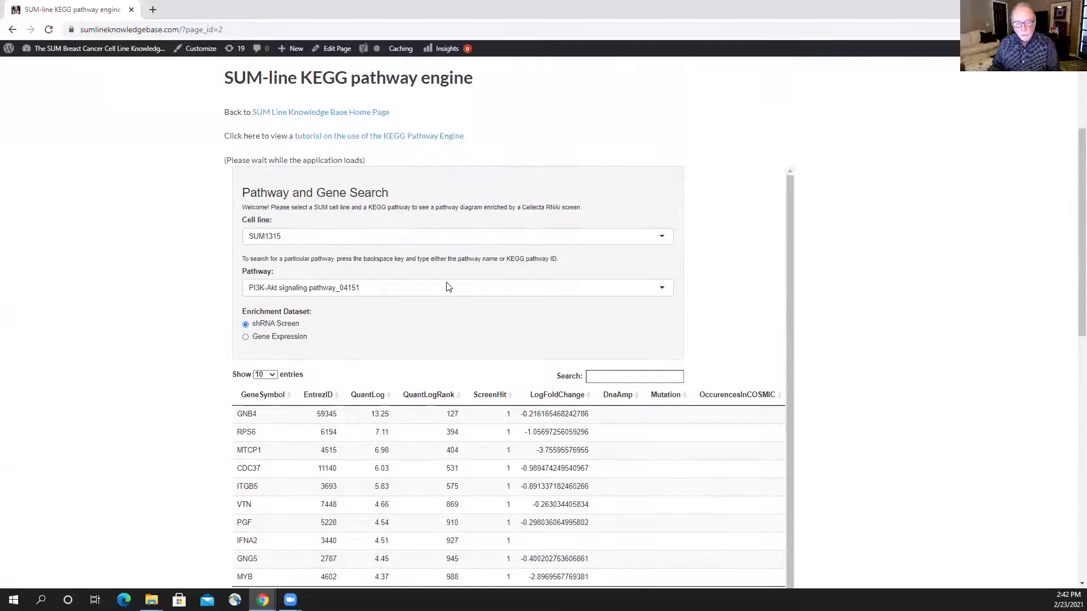